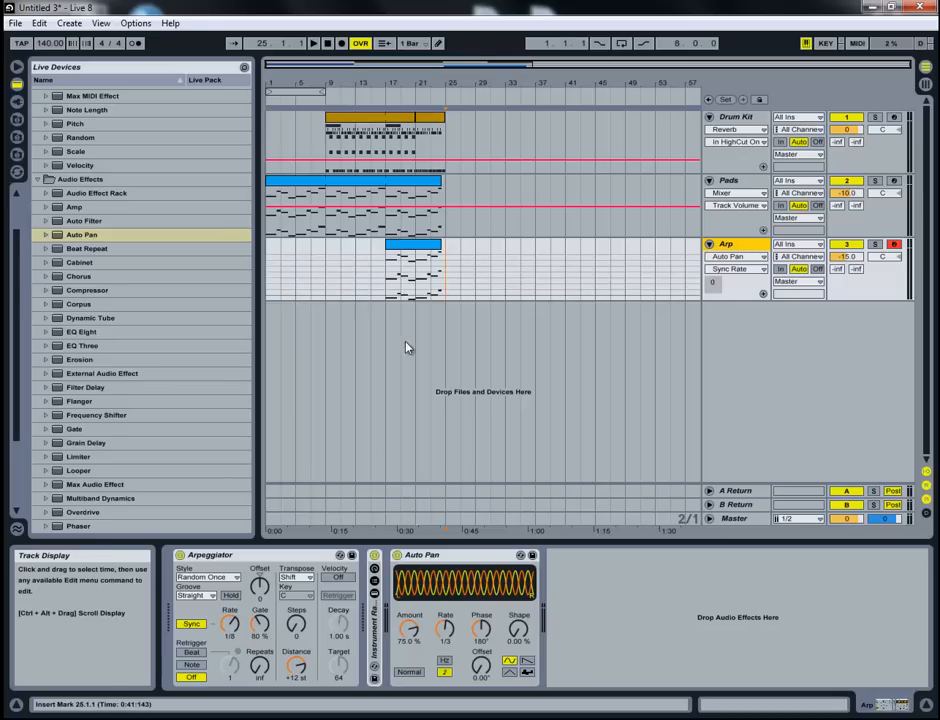
- Copy the drum pattern on the Drum Kit track so it fills bars 25 to 41
left_click(435, 280)
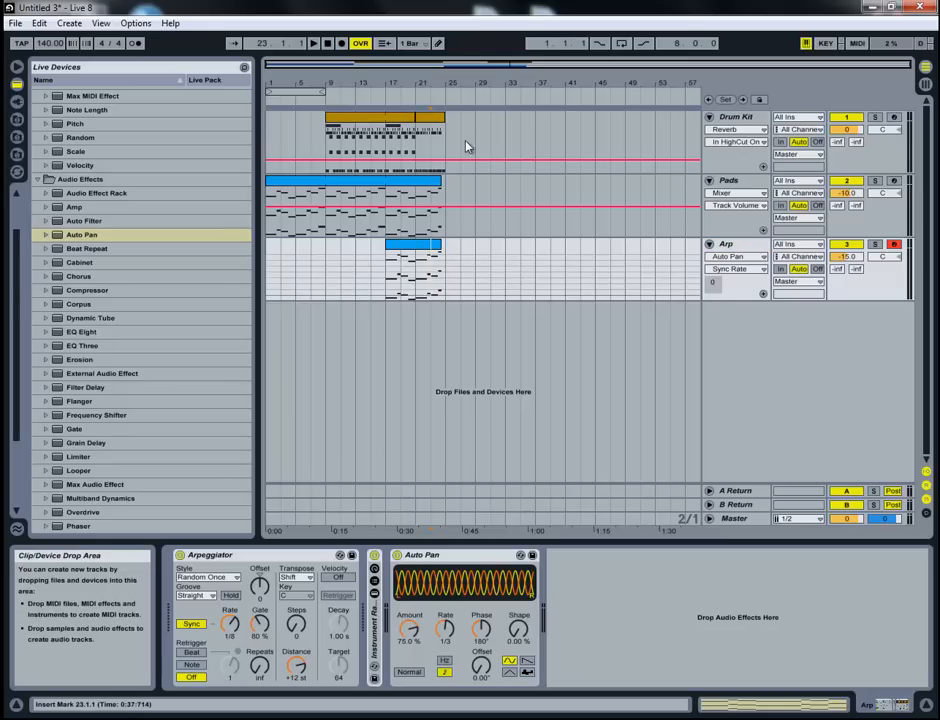
left_click(451, 268)
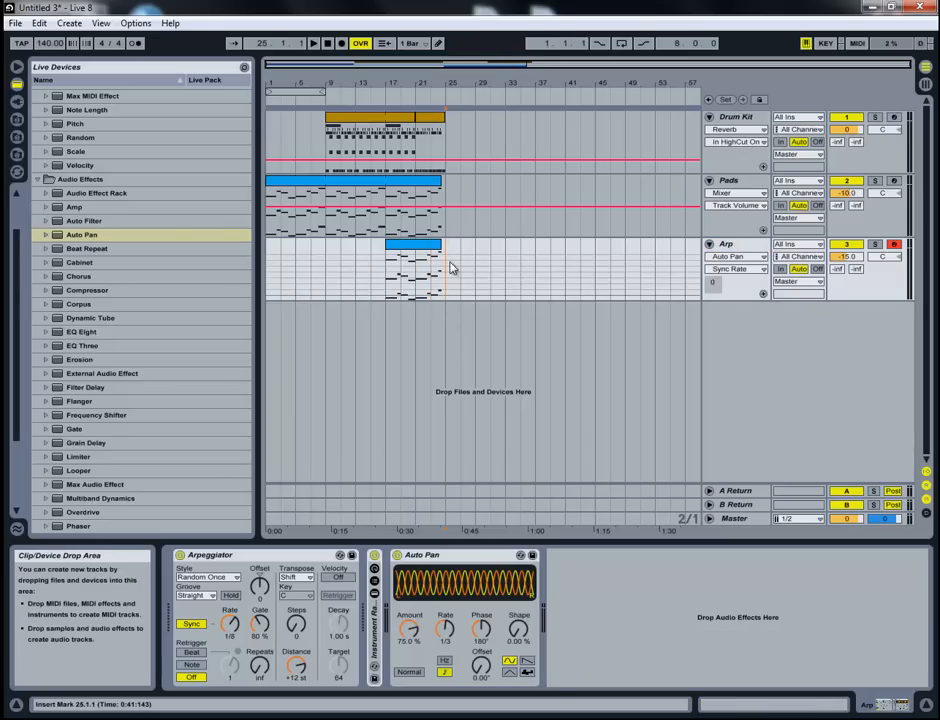
left_click(388, 119)
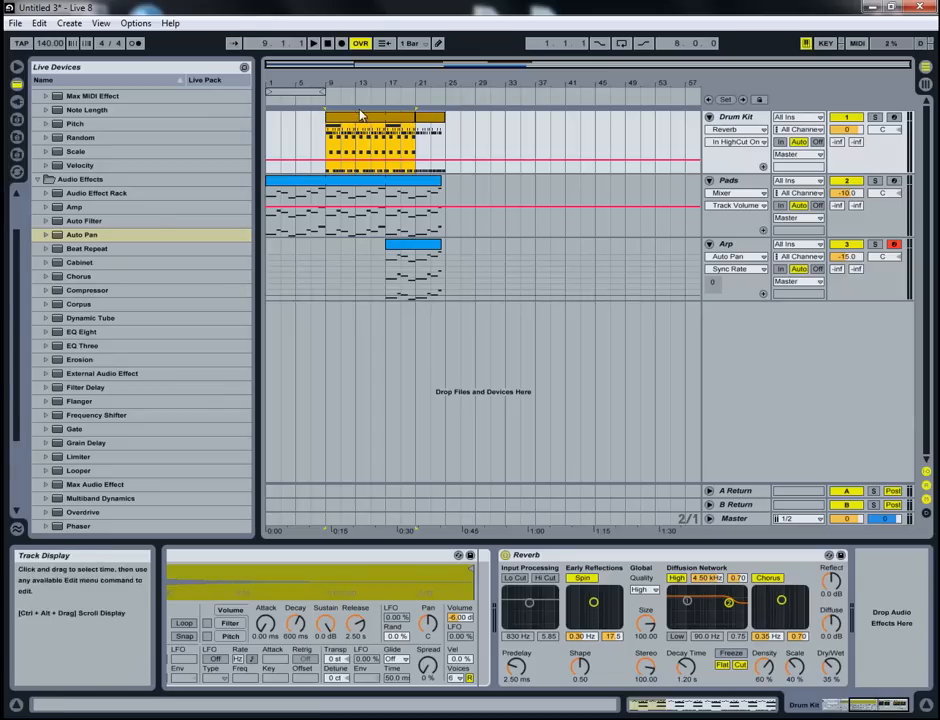
left_click_drag(363, 123, 565, 121)
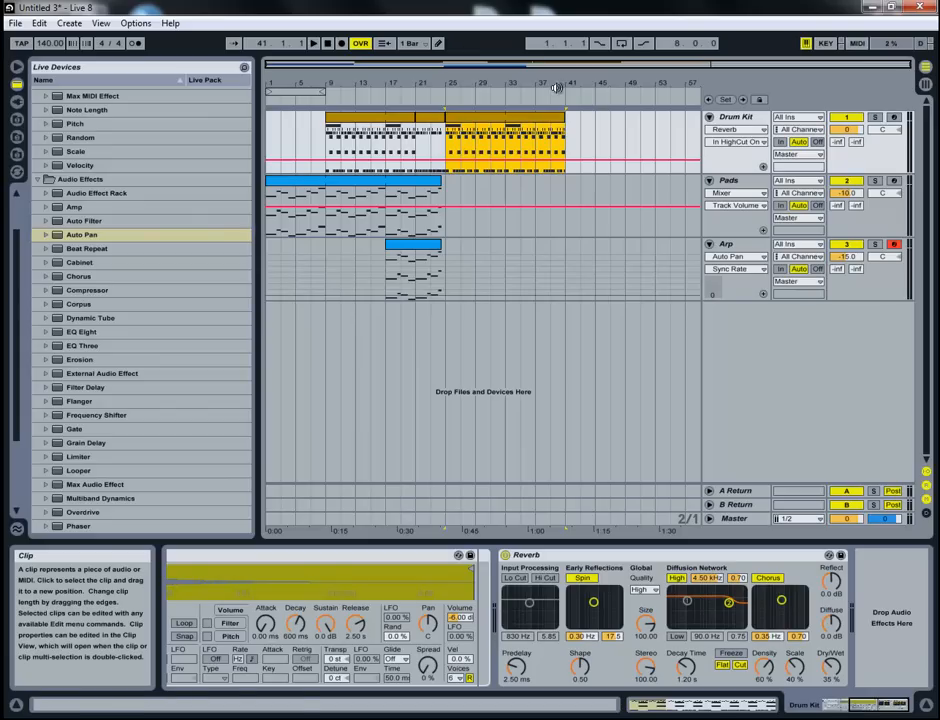
- Play the arrangement from bar 23 to hear the transition into the copied drum section
left_click(432, 296)
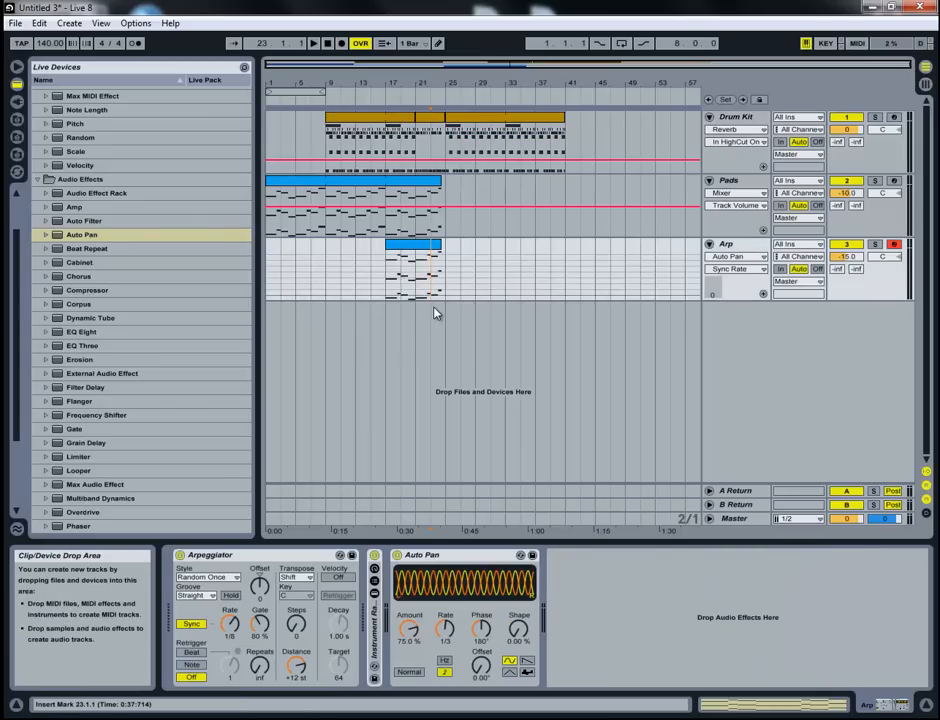
key("space")
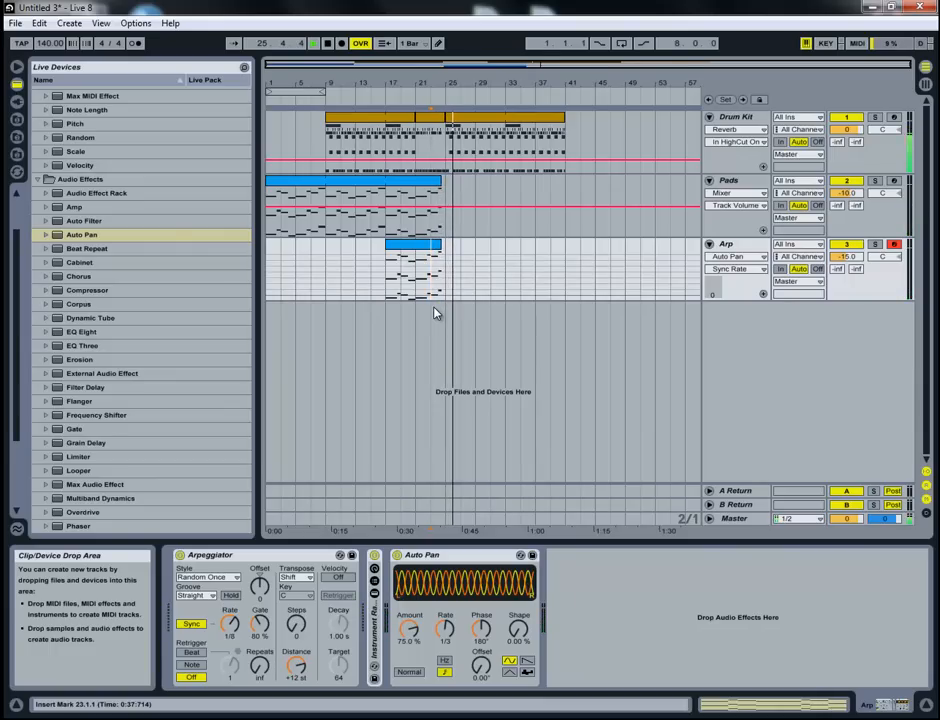
left_click(485, 295)
key("space")
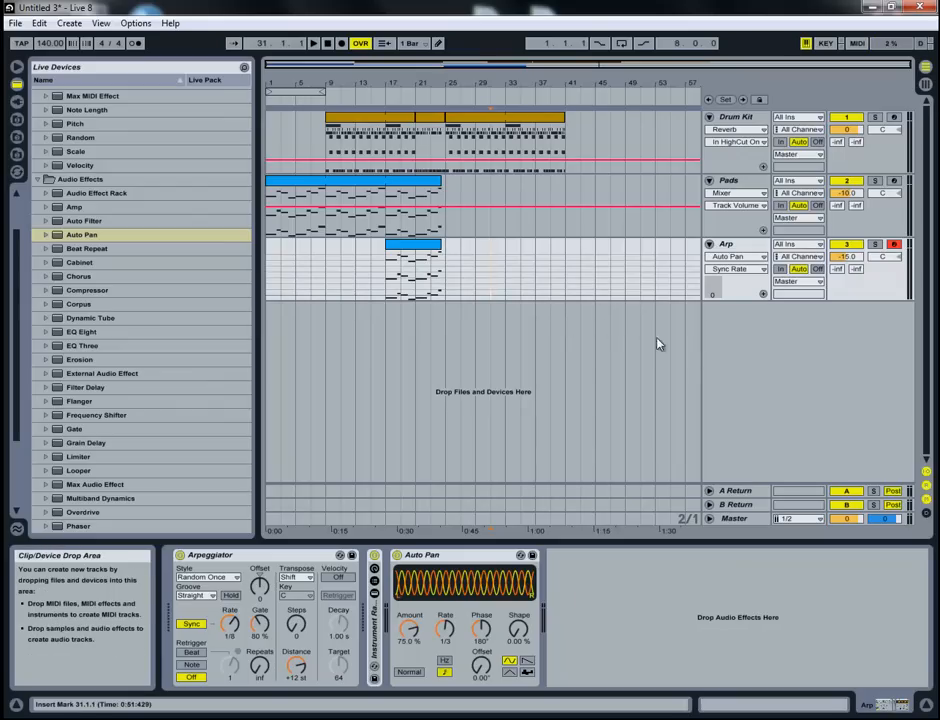
- Insert a new MIDI track below Arp and load the Operator instrument onto it
right_click(724, 323)
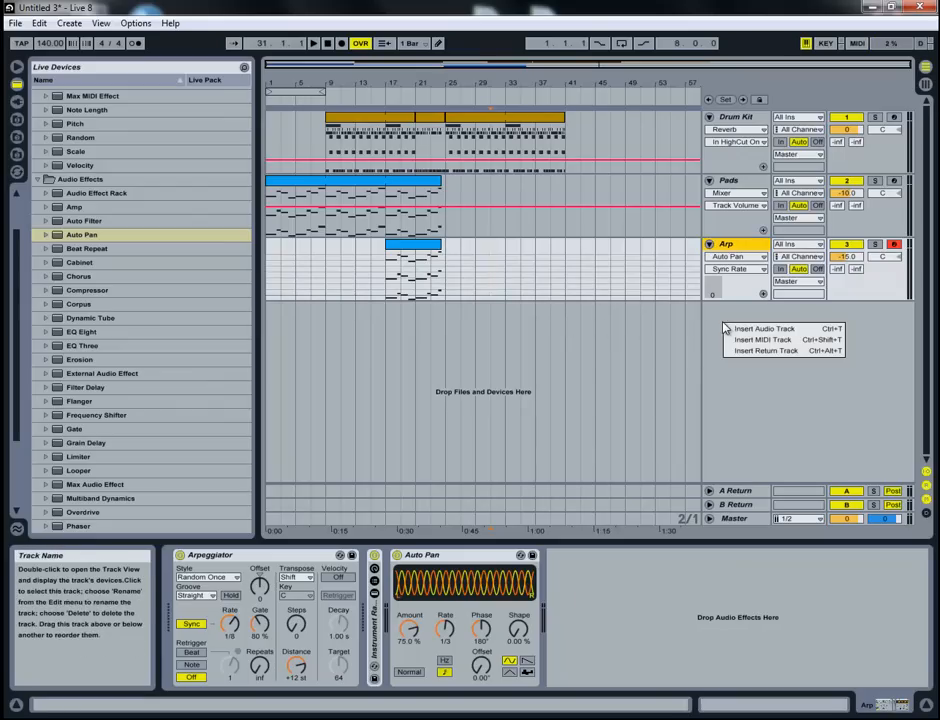
left_click(781, 340)
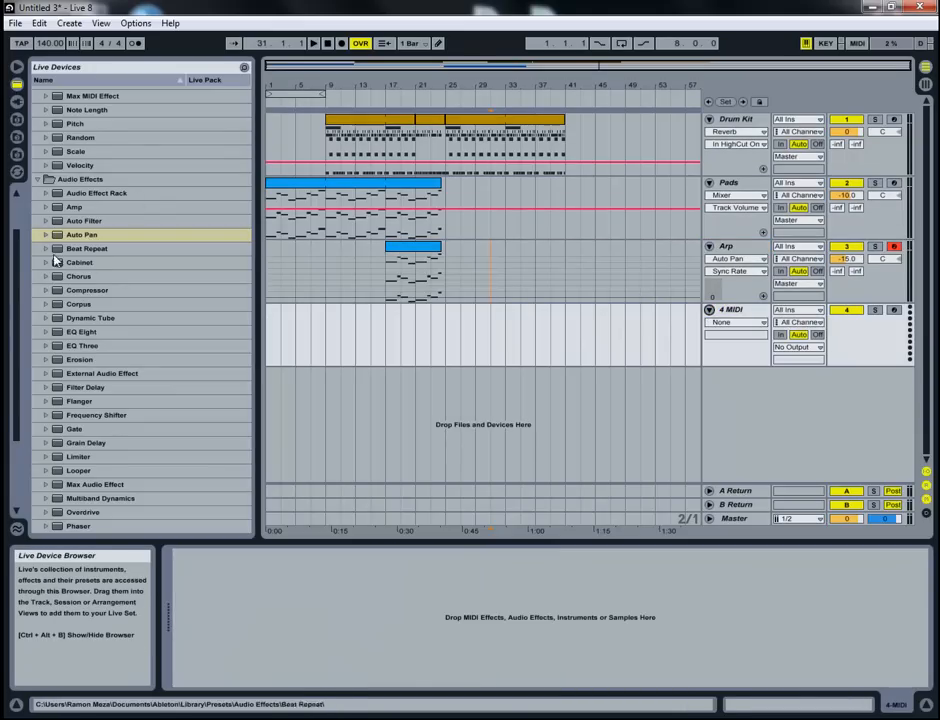
left_click(37, 179)
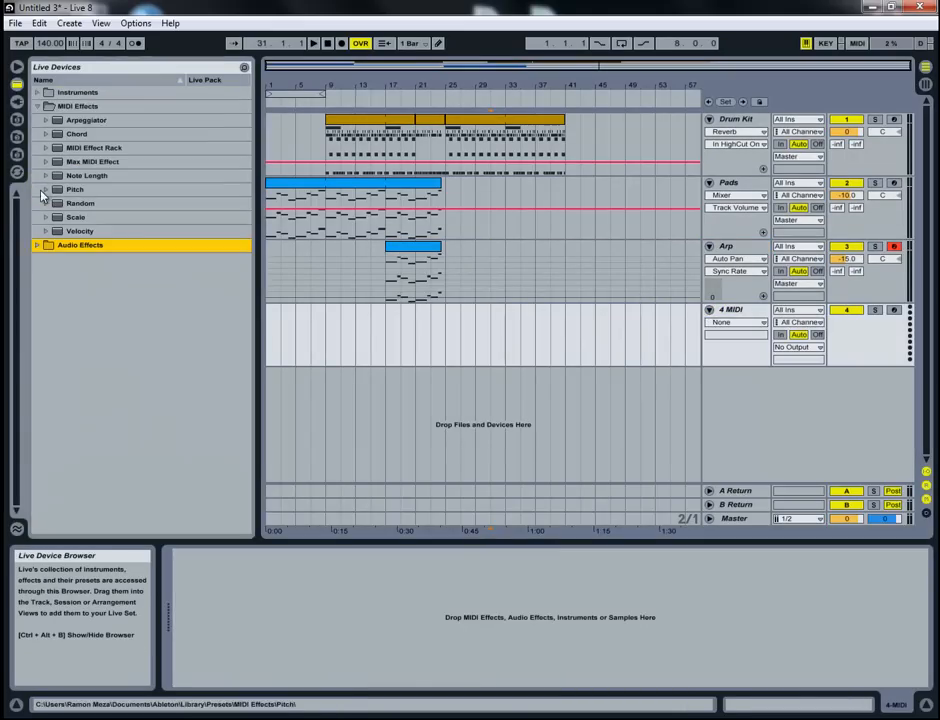
left_click(37, 106)
left_click(37, 92)
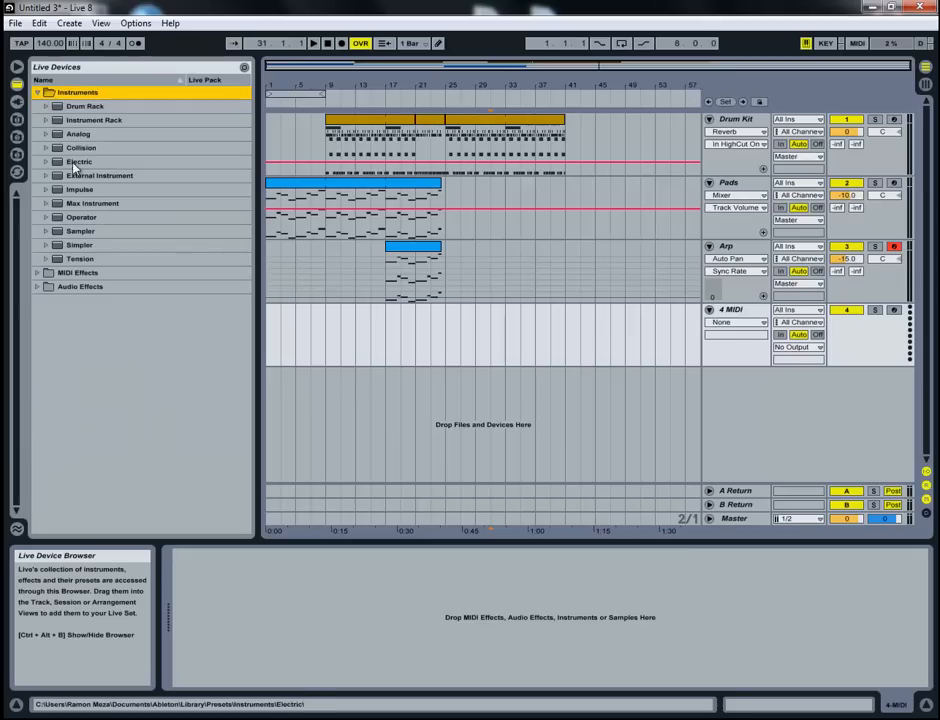
left_click(56, 218)
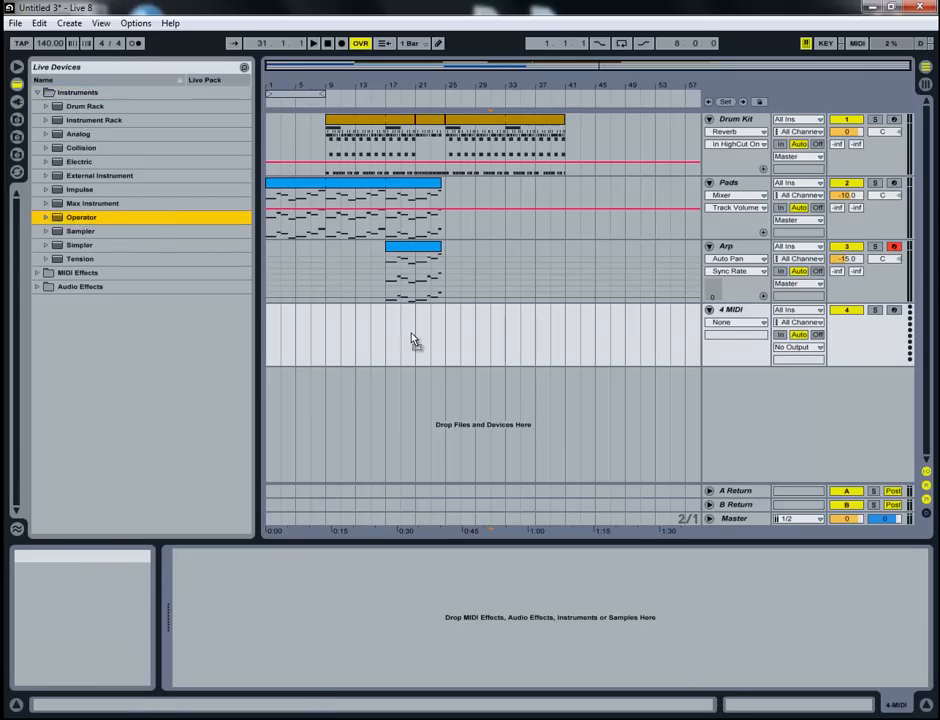
- Insert an empty eight-bar MIDI clip on the Operator track from bar 25 to bar 33
left_click_drag(413, 338, 471, 337)
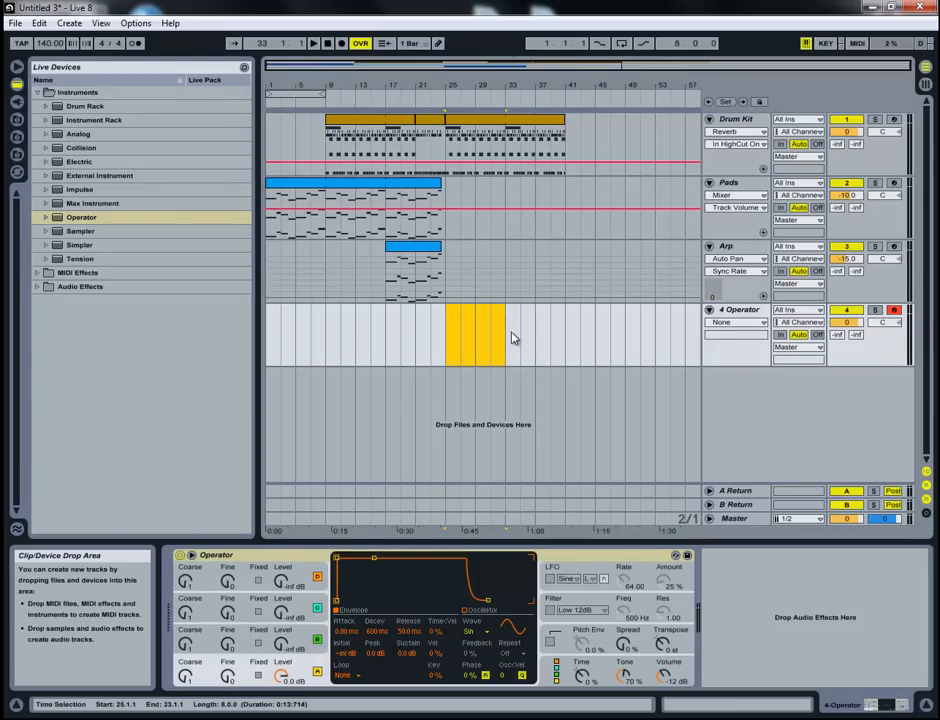
right_click(477, 322)
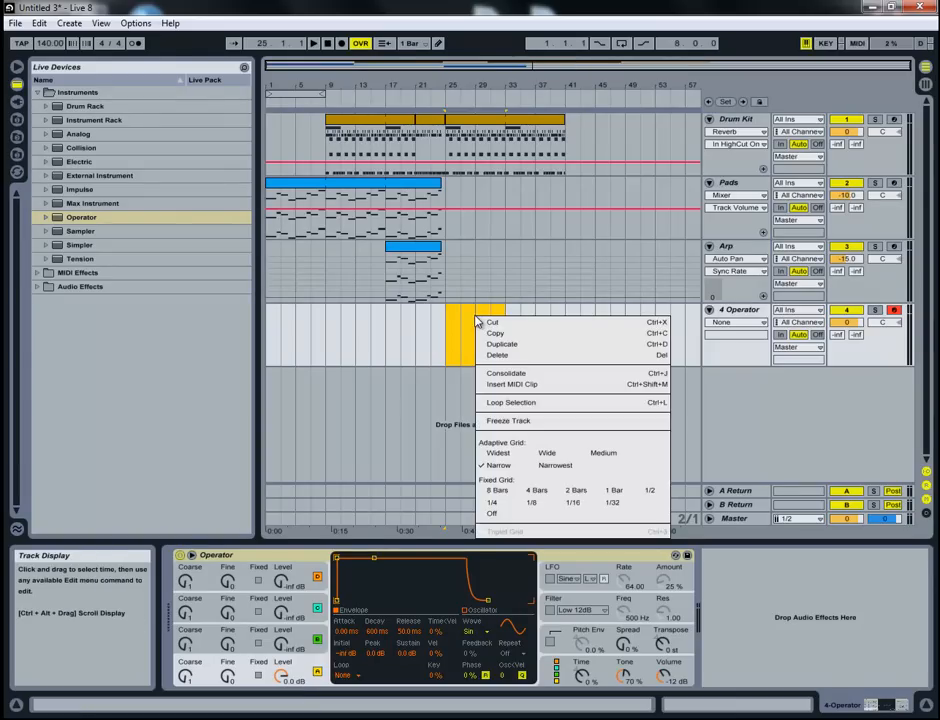
left_click(525, 385)
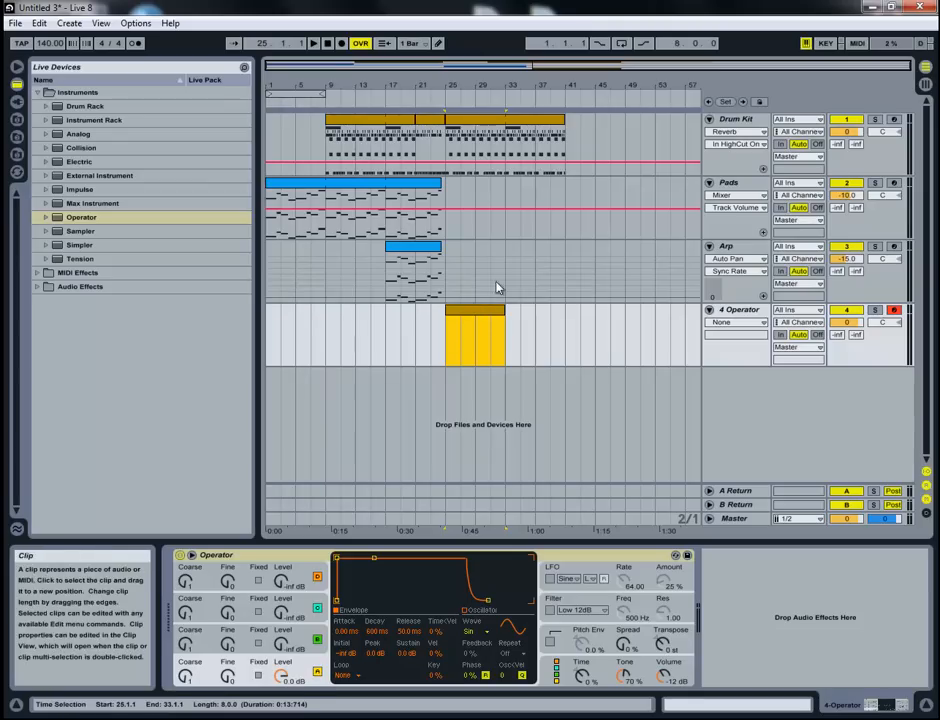
- Set the loop region to bars 25 to 33, enable looping and play it back briefly
left_click_drag(293, 95, 483, 100)
left_click(621, 43)
key("space")
left_click(478, 321)
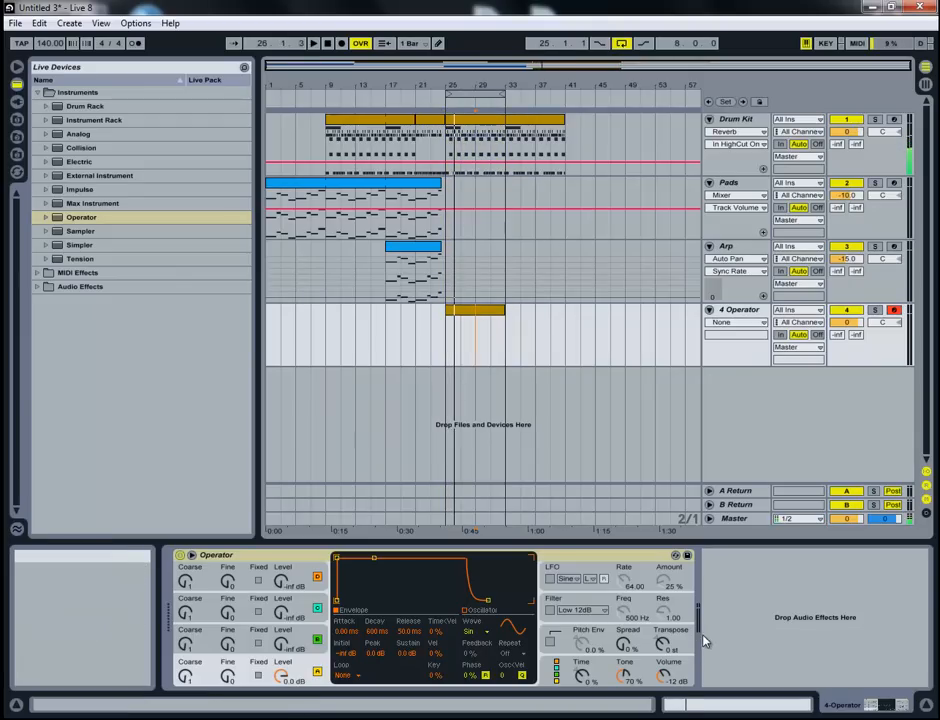
- Open the Operator clip in the note editor and add a quarter-note C2 at its start
left_click(740, 705)
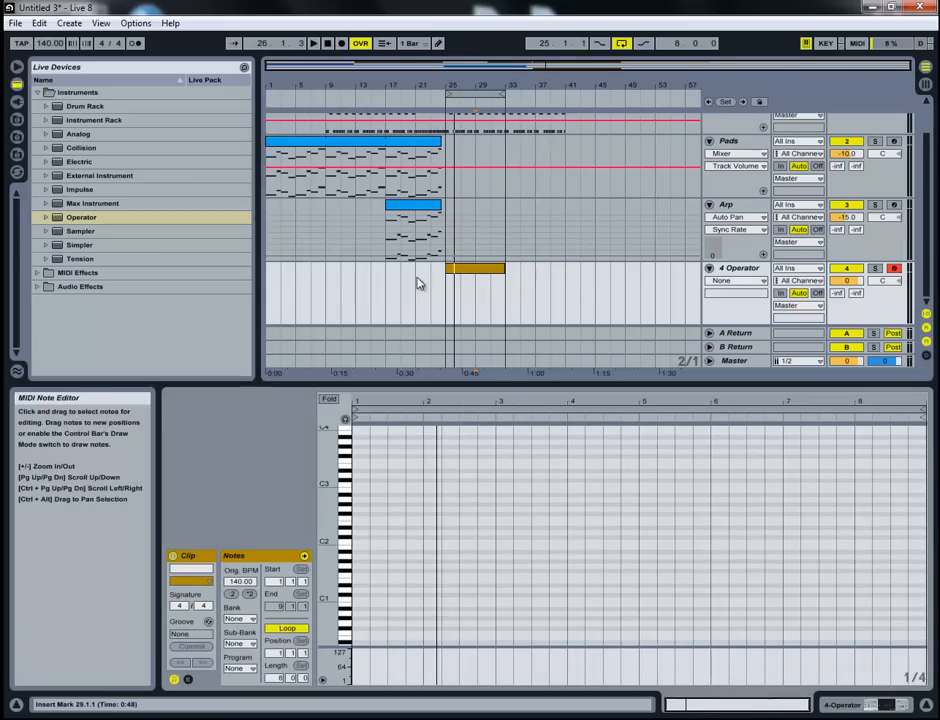
left_click(497, 268)
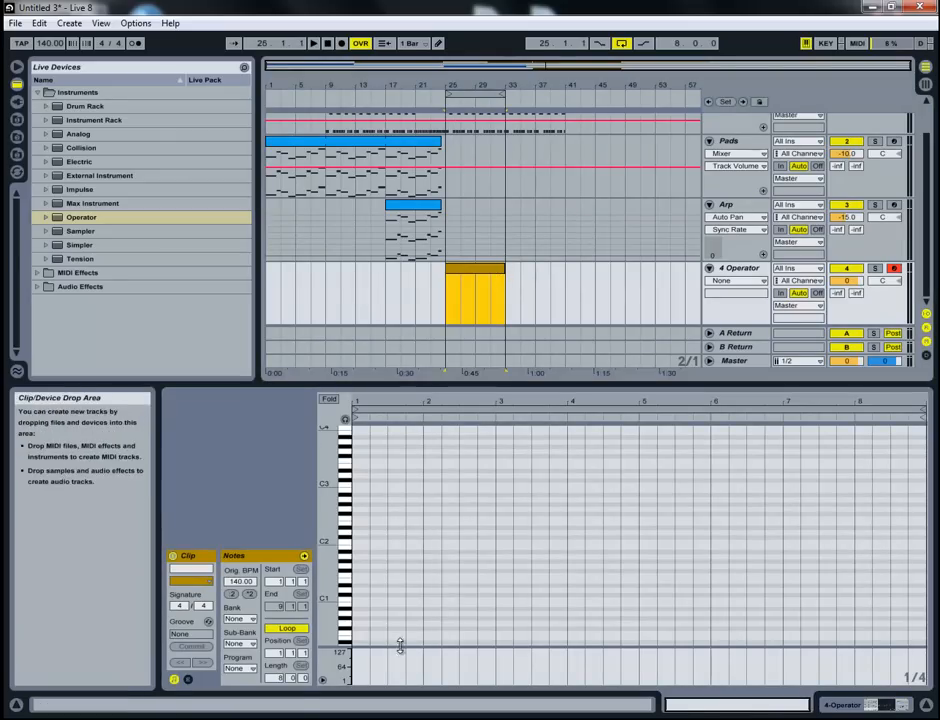
double_click(358, 542)
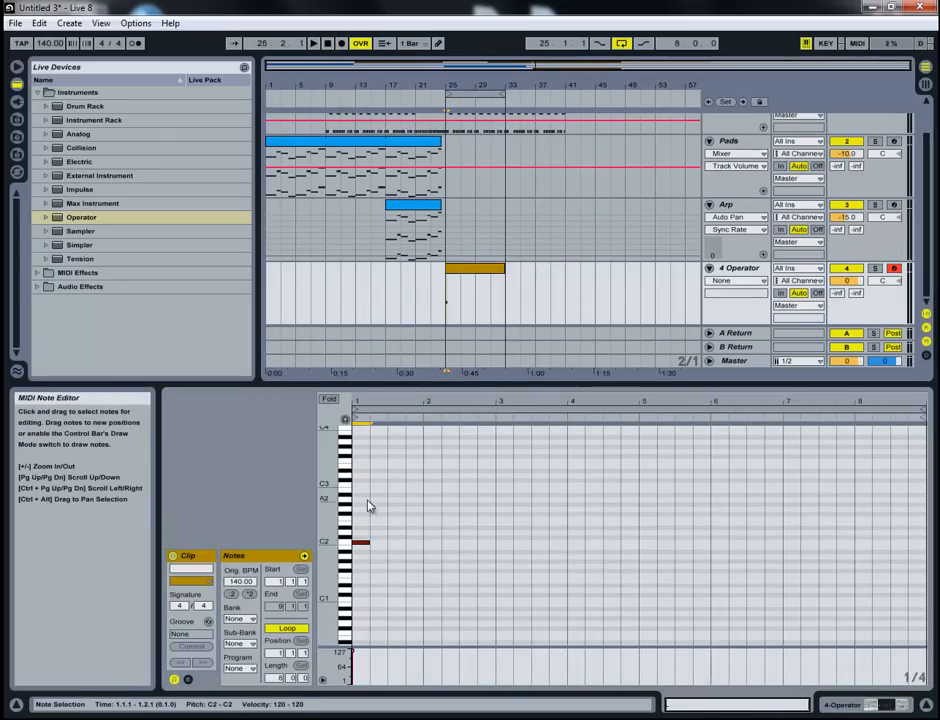
- Examine the Pads clip's notes, selecting the middle-octave line across all eight bars
left_click(367, 145)
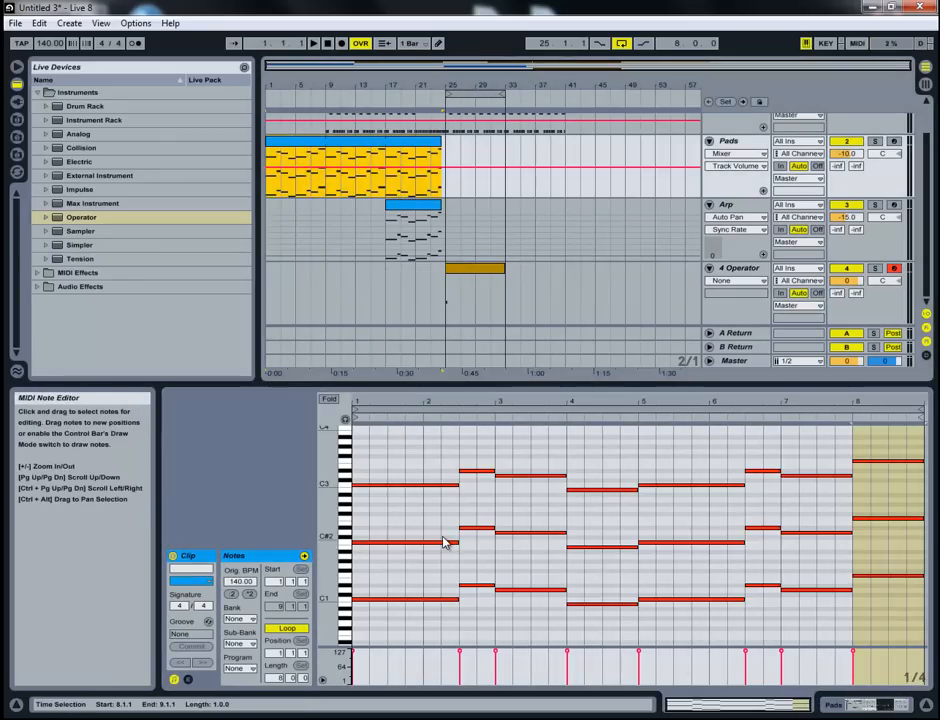
left_click_drag(462, 522, 504, 537)
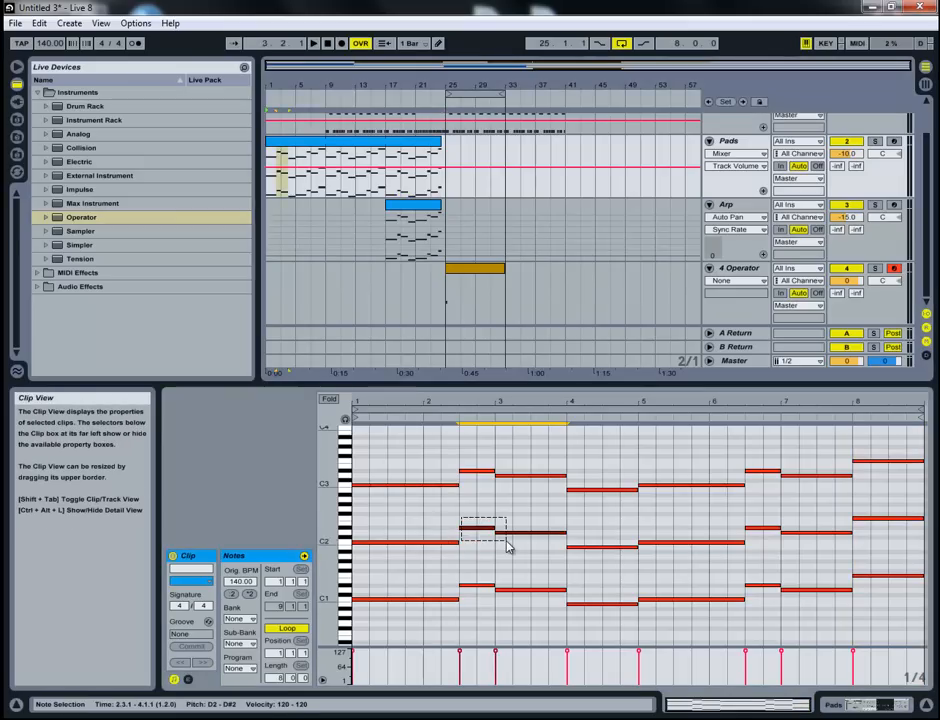
left_click_drag(398, 505, 932, 566)
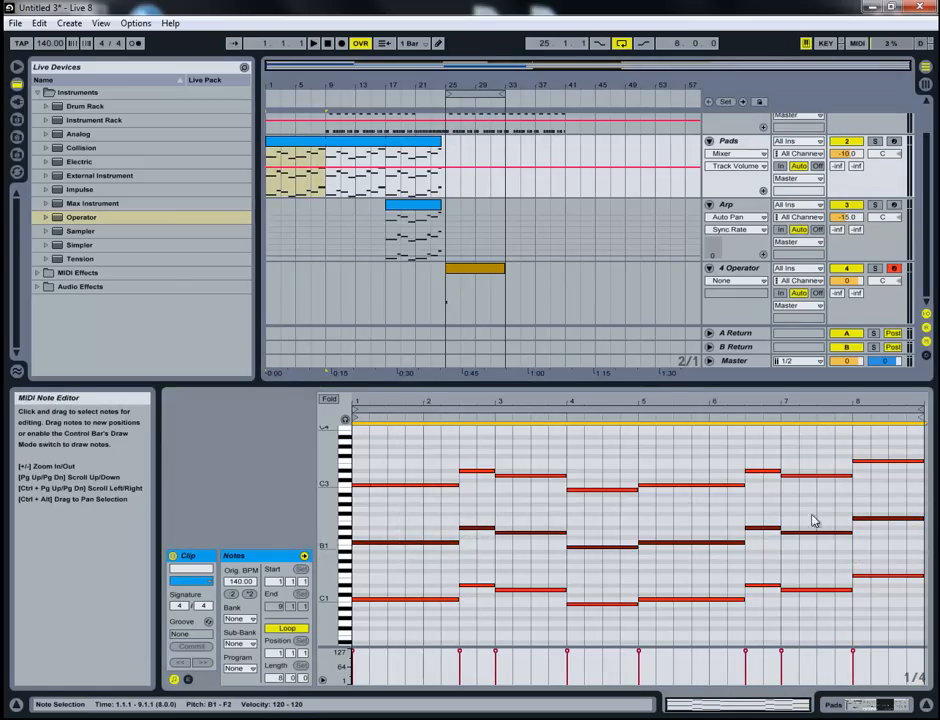
- Copy the Pads clip onto the Operator track at bar 25 and shorten it to end at bar 33
left_click(300, 225)
left_click(296, 143)
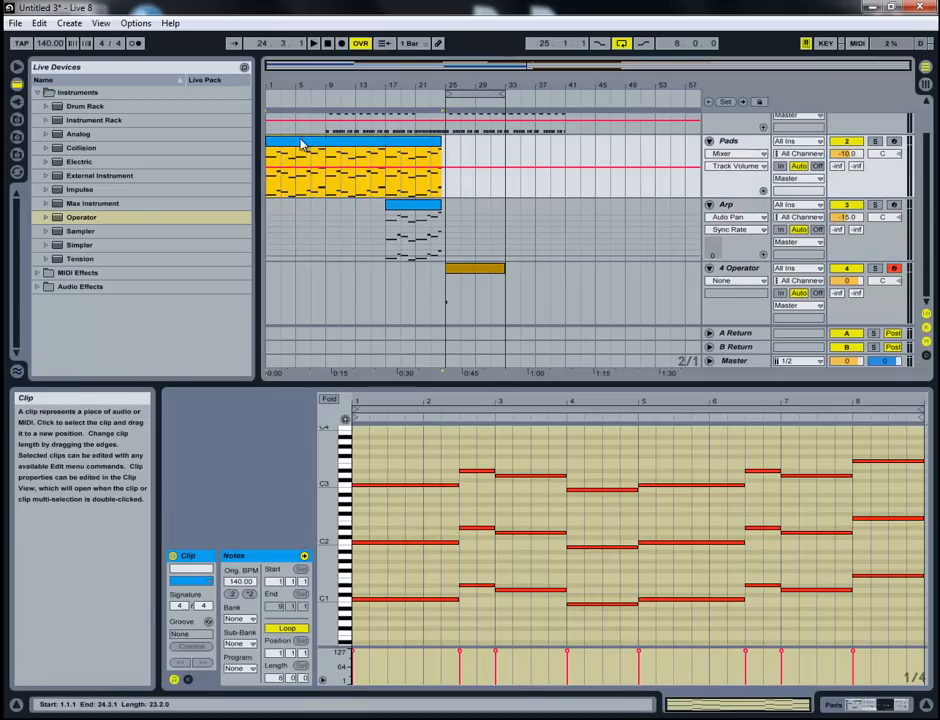
left_click_drag(298, 150, 535, 280)
left_click_drag(620, 272, 506, 271)
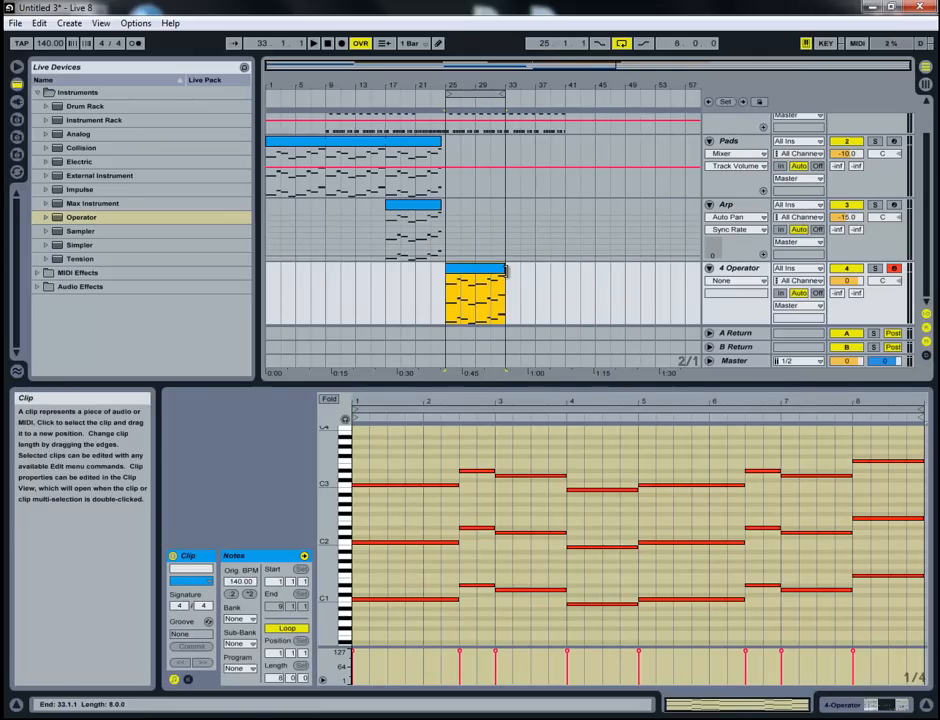
- Delete the lower- and upper-octave notes from the Operator clip, keeping the middle-octave line, and play the loop
left_click(380, 527)
left_click(380, 524)
mouse_move(369, 582)
left_mouse_down()
mouse_move(927, 615)
mouse_move(897, 585)
left_mouse_up()
key("Delete")
key("Delete")
left_click_drag(890, 510, 380, 420)
key("Delete")
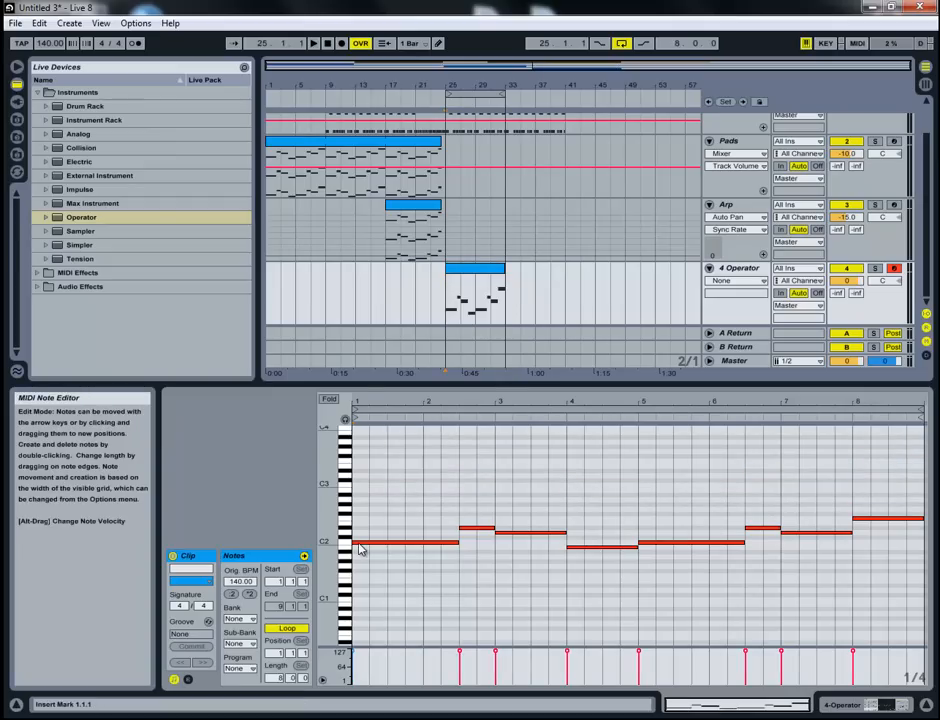
key("space")
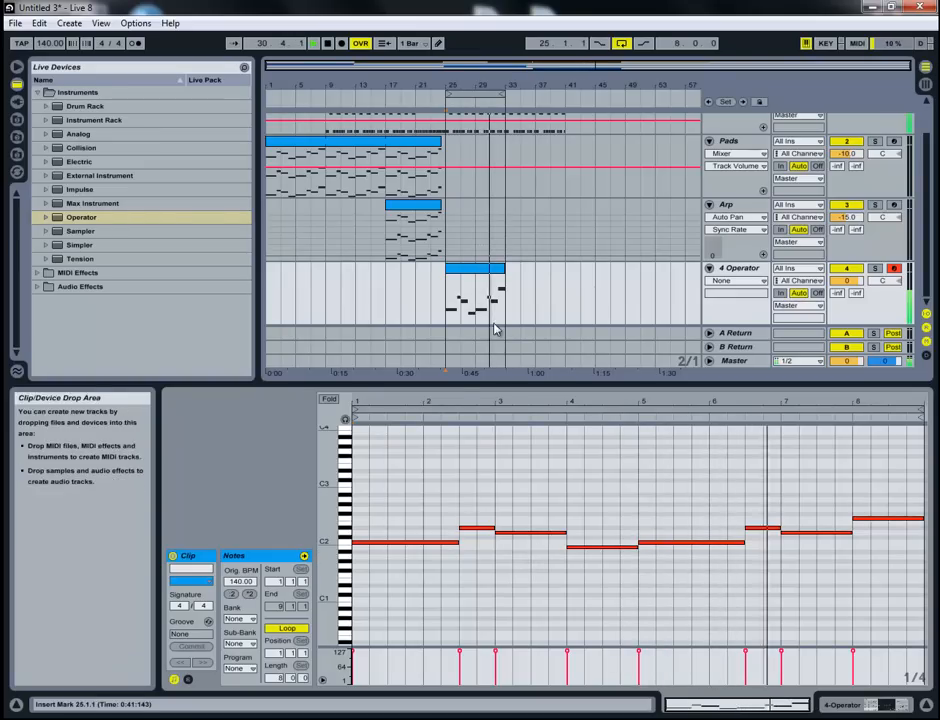
- Show the Operator device and set oscillator A's coarse frequency to 0.5
left_click(735, 290)
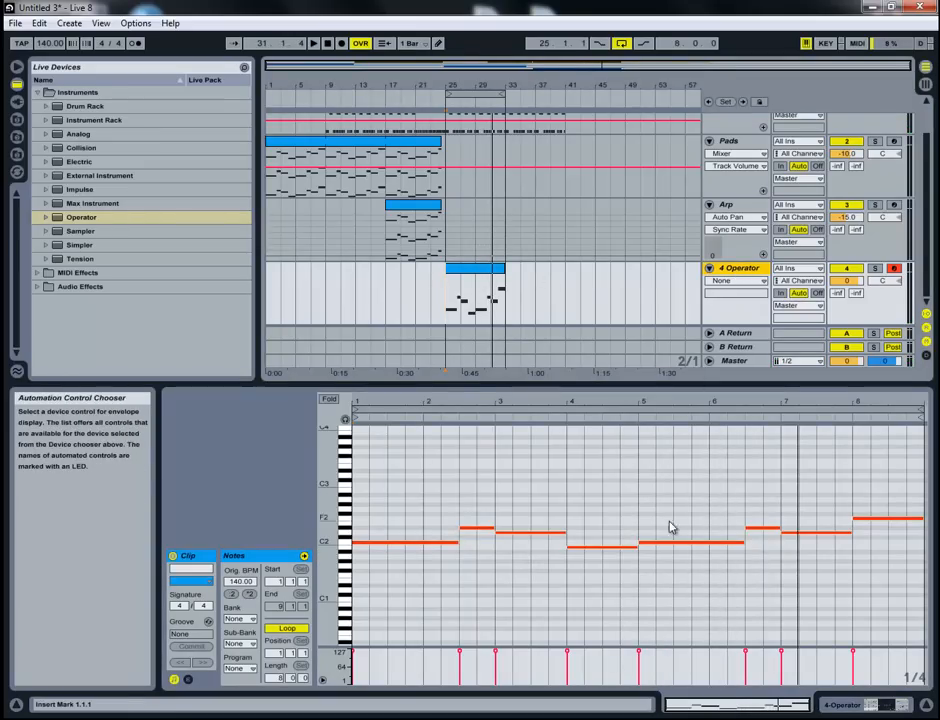
left_click(884, 705)
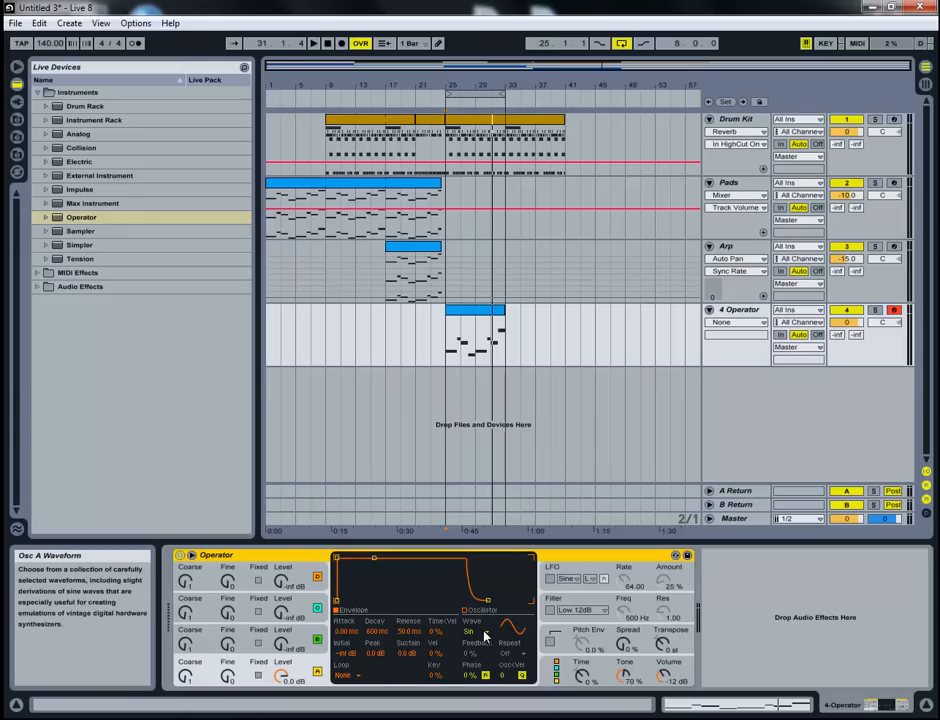
left_click(189, 677)
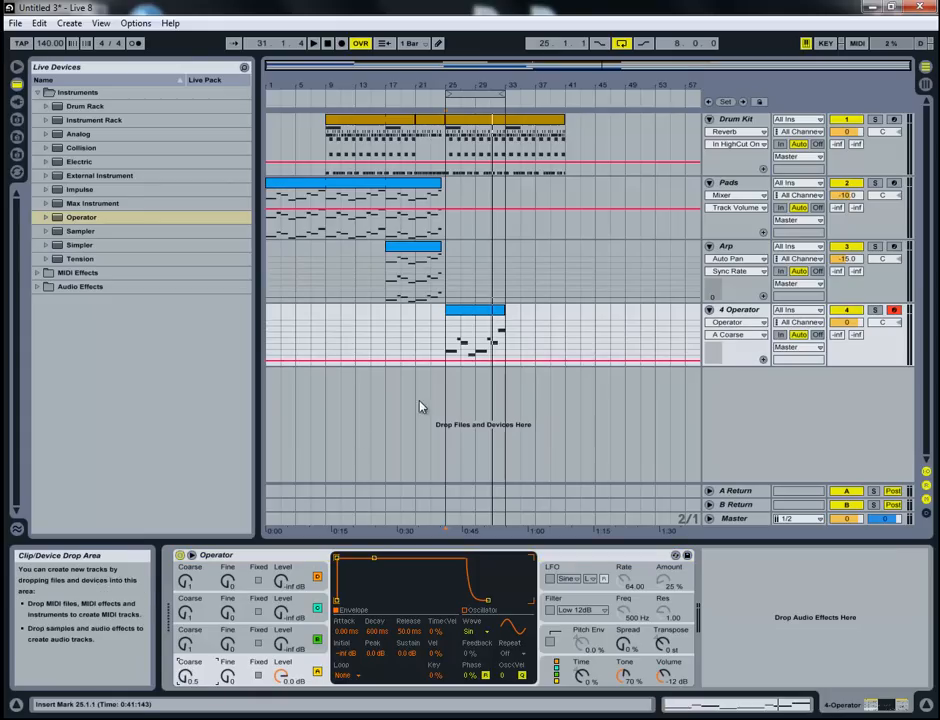
- Play the looped section from bar 25 to listen to the Operator part with the drums
key("space")
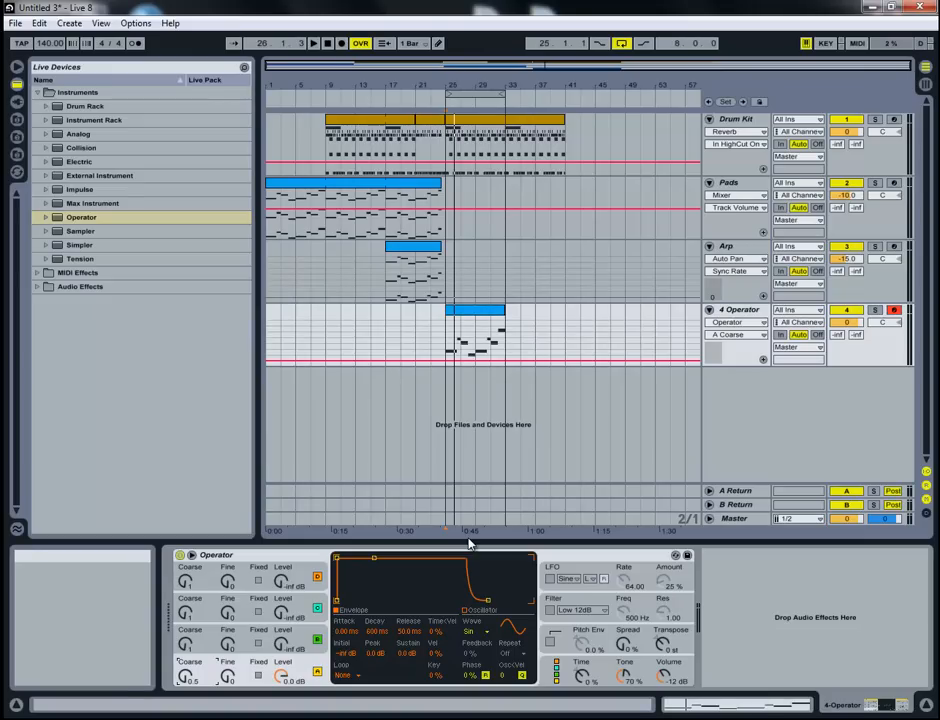
left_click(476, 320)
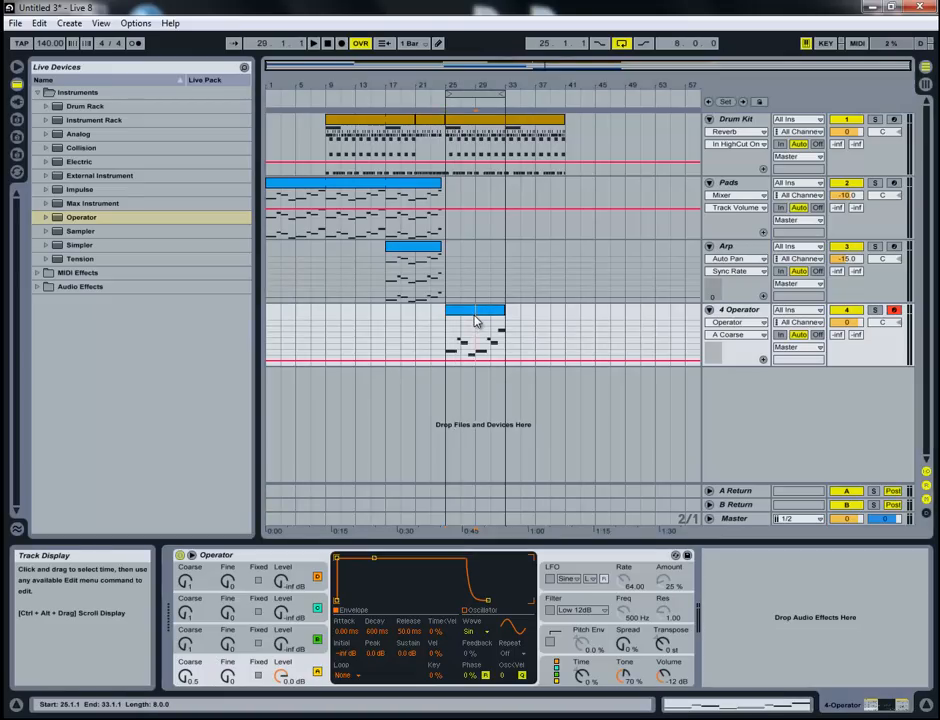
key("space")
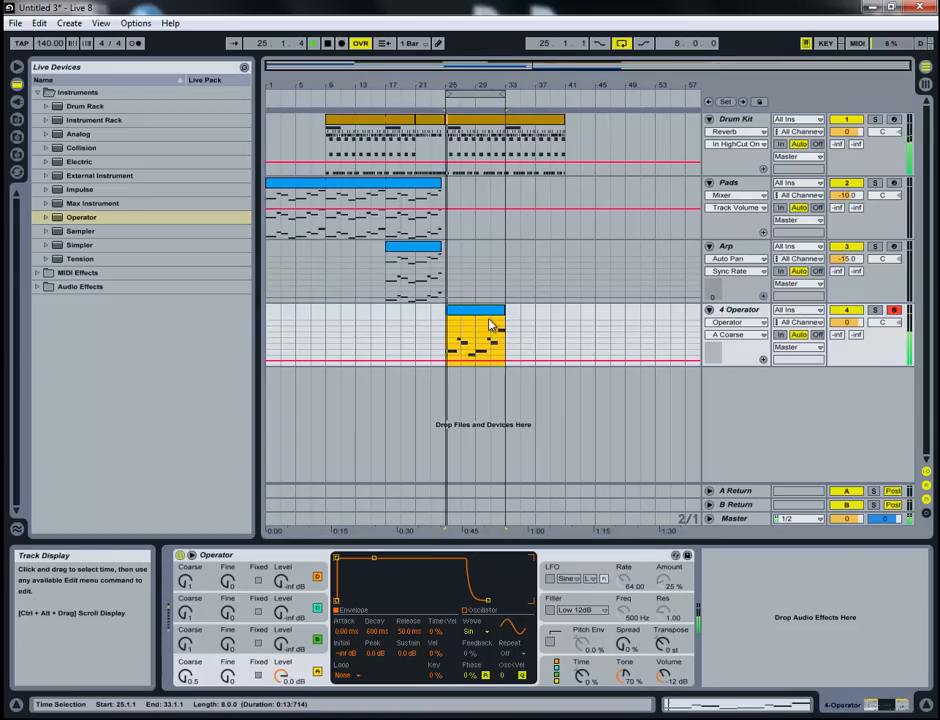
left_click(448, 390)
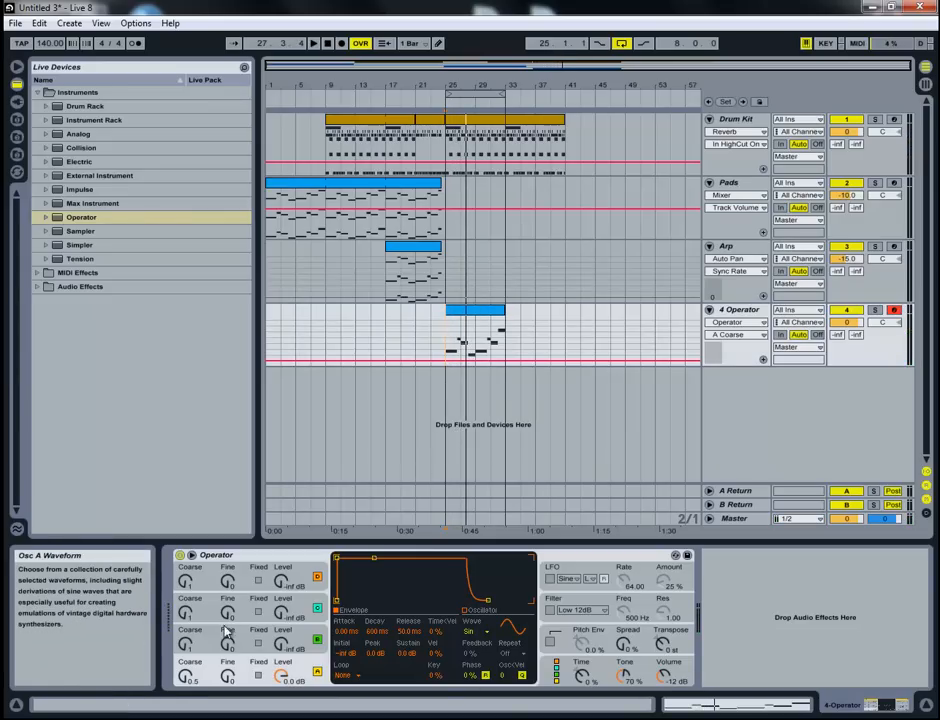
- Set oscillator B's waveform to Square 4 and audition the loop
left_click(296, 640)
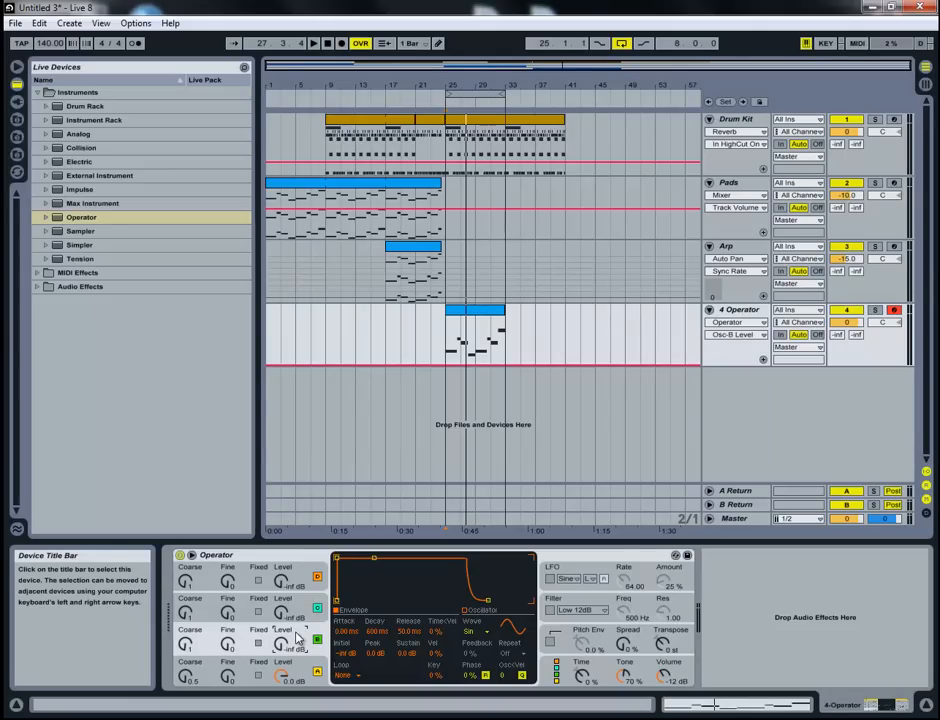
left_click(486, 631)
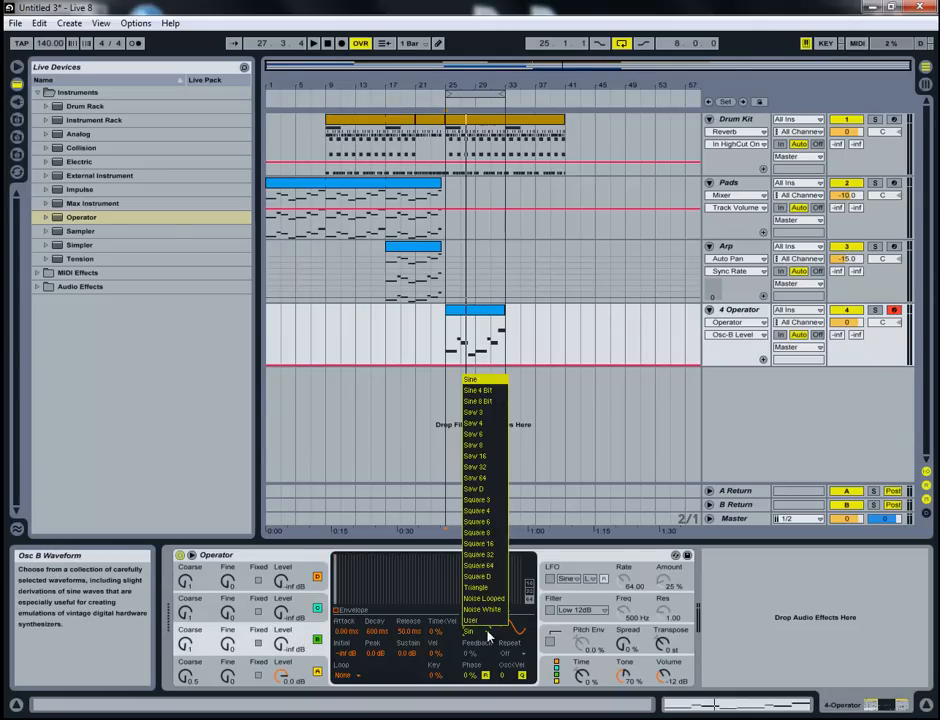
left_click(494, 512)
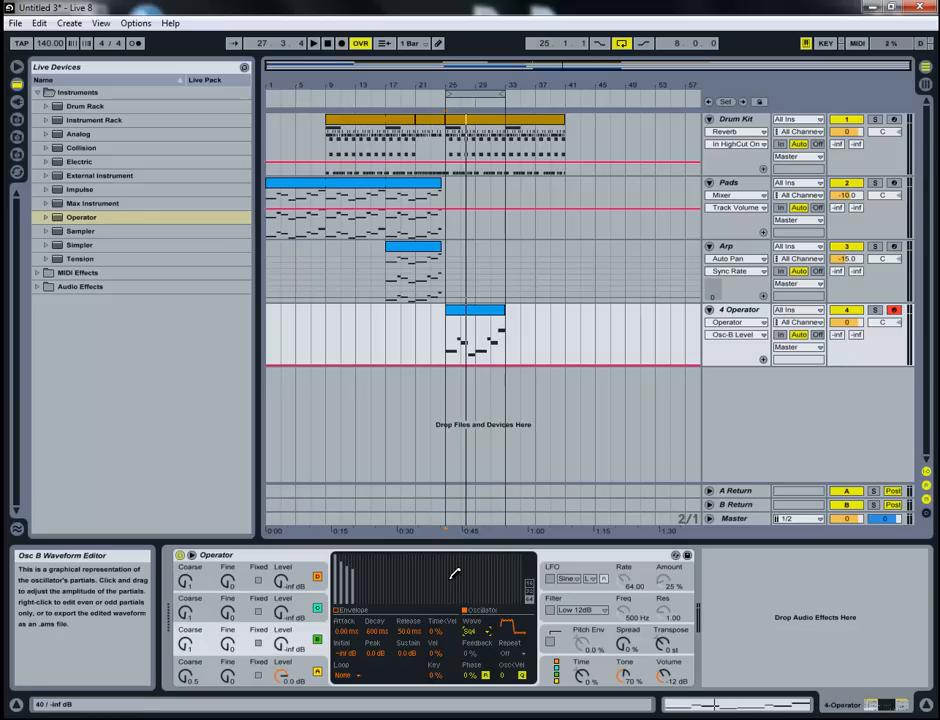
key("space")
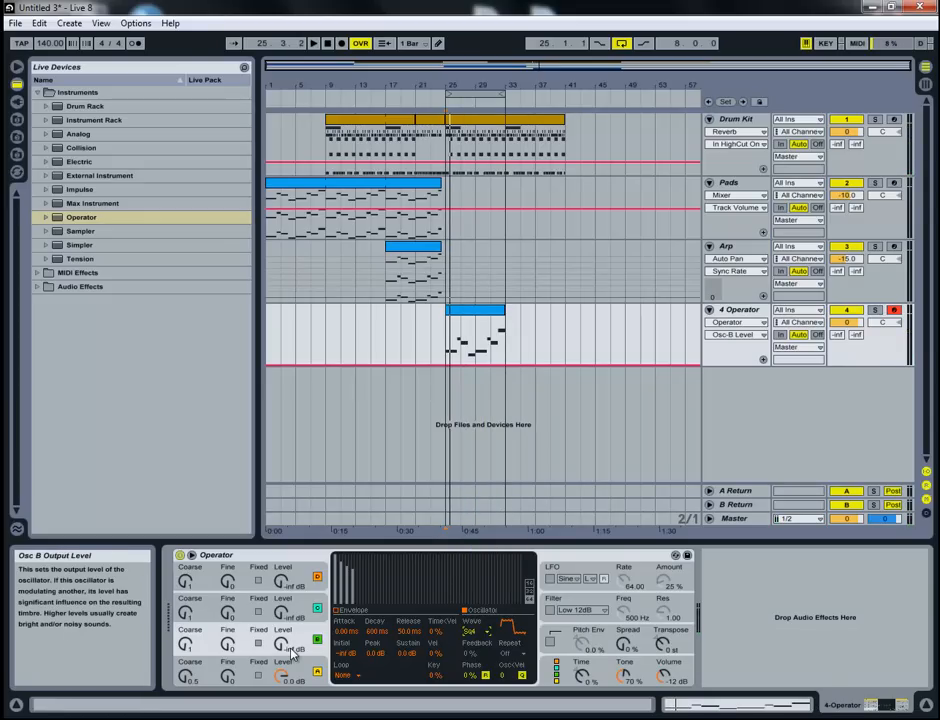
- Raise oscillator B's output level to -25 dB while auditioning the loop
left_click_drag(285, 648, 281, 650)
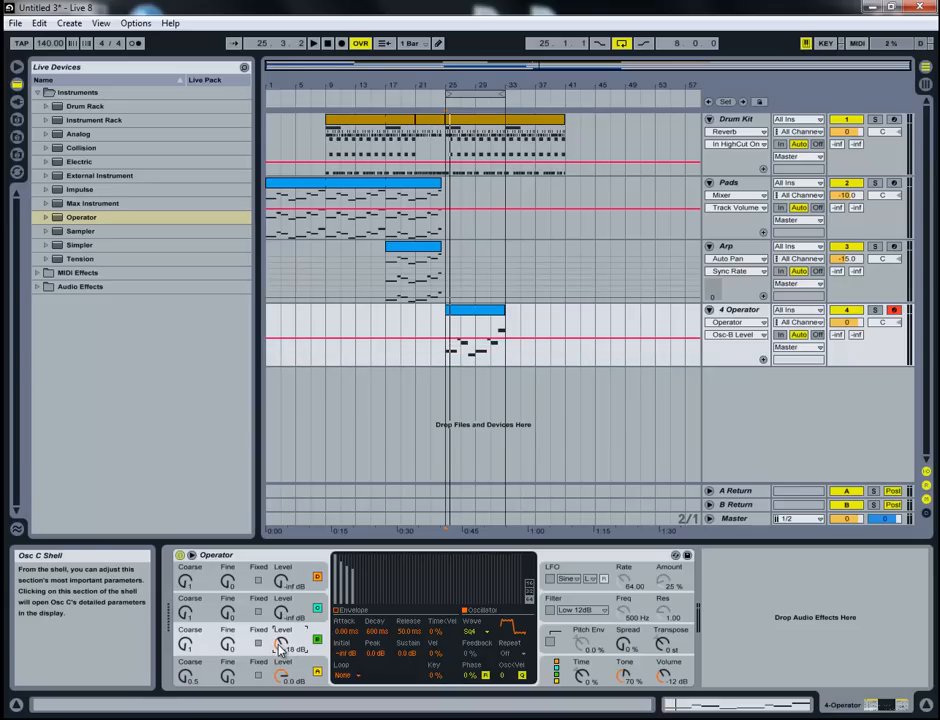
key("space")
left_click_drag(281, 649, 283, 652)
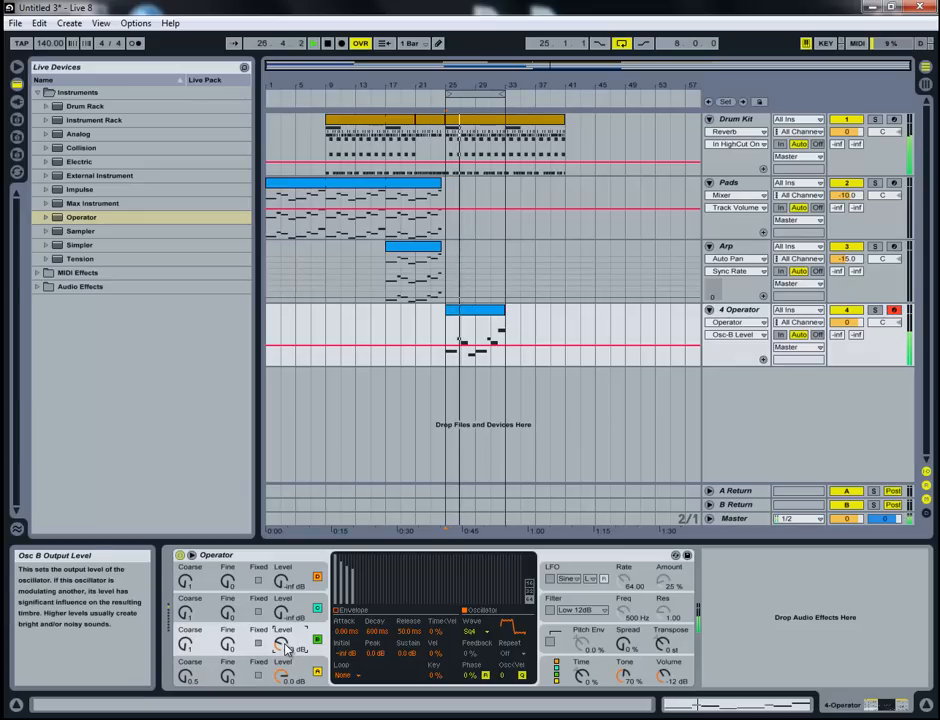
key("space")
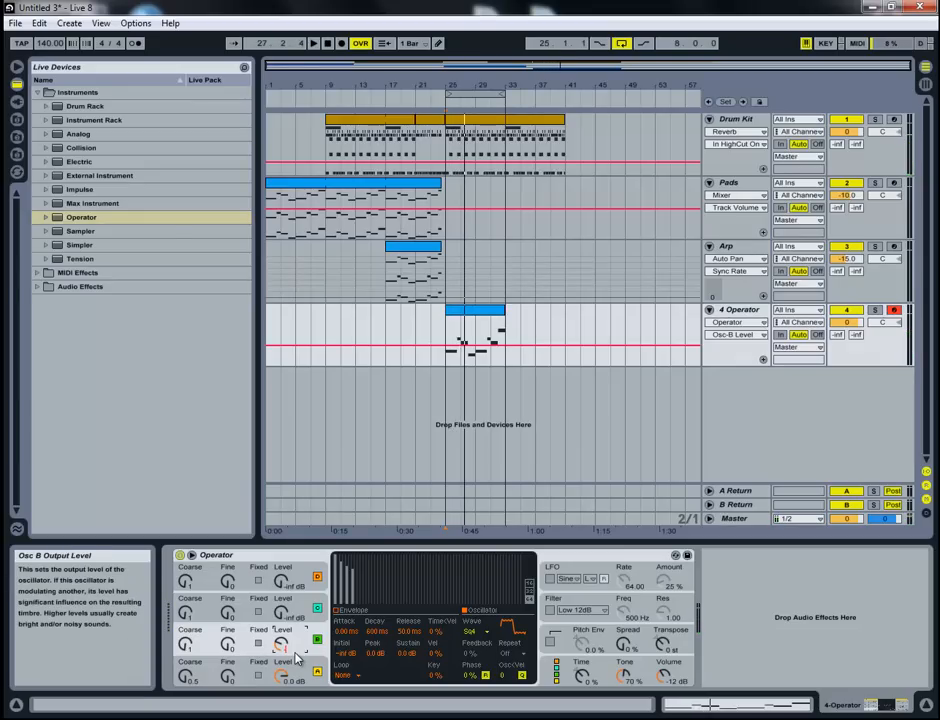
key("space")
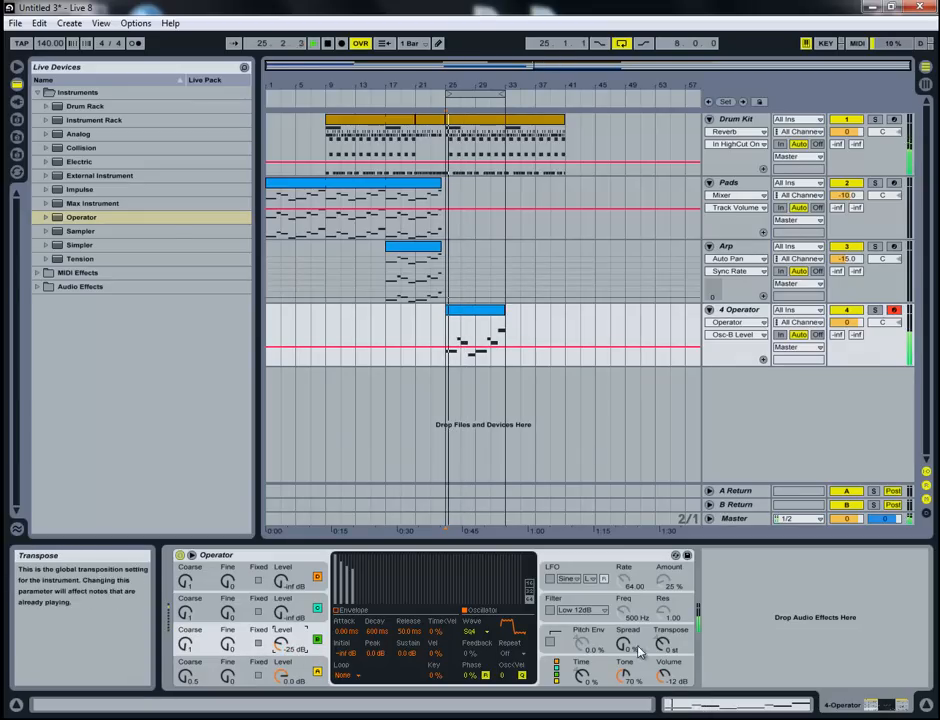
- Try the Square D waveform on oscillator B and play the loop
left_click(481, 633)
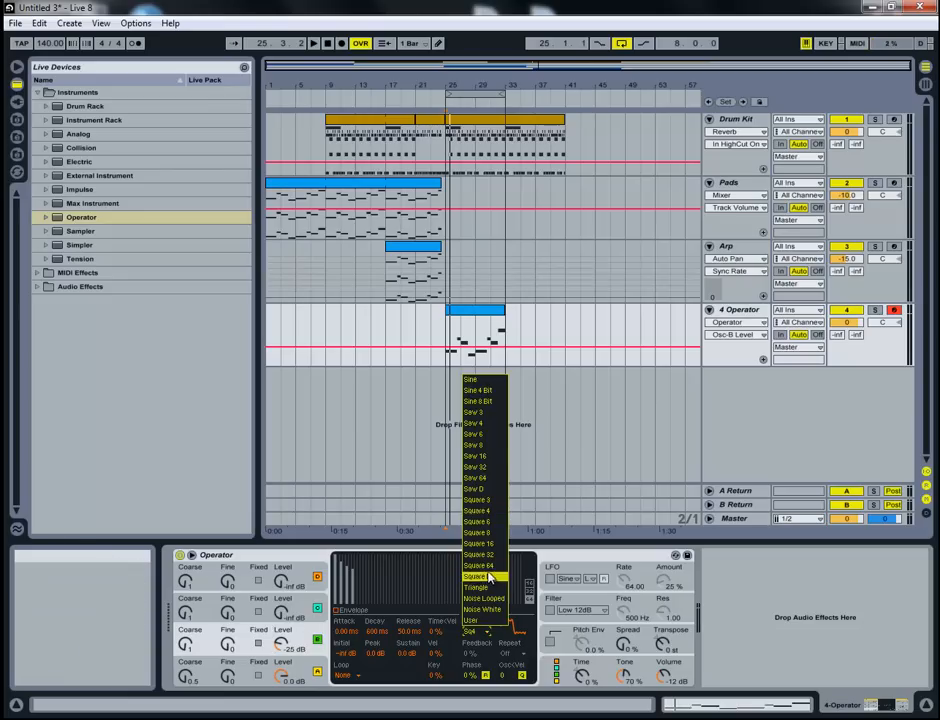
left_click(489, 577)
key("space")
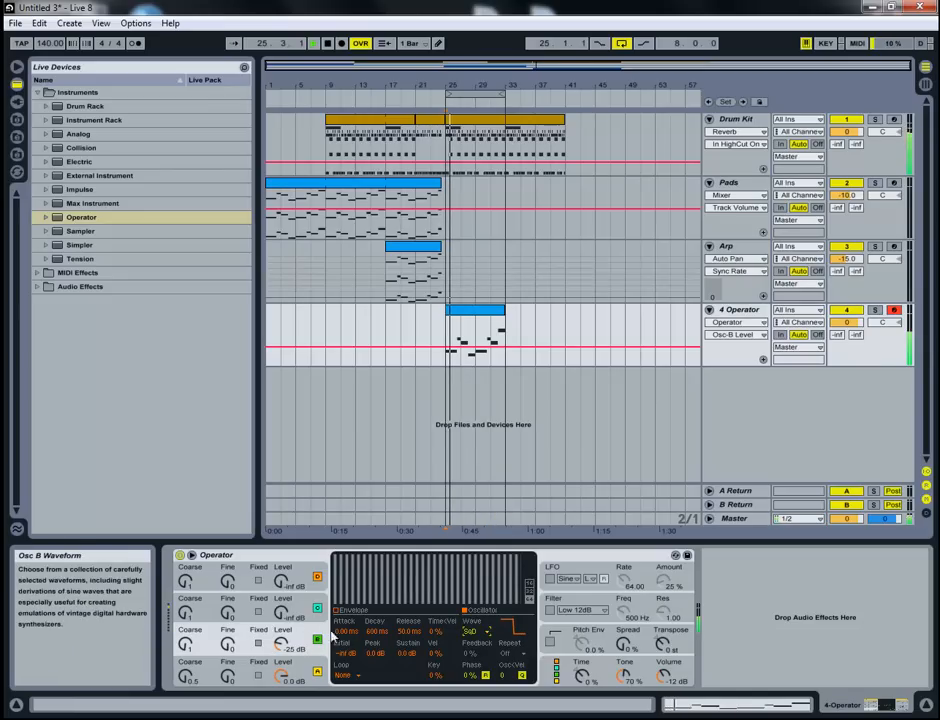
- Try several hand-drawn harmonic shapes in oscillator B's waveform editor, auditioning the loop between redraws
mouse_move(340, 580)
left_mouse_down()
mouse_move(446, 552)
mouse_move(526, 614)
left_mouse_up()
key("space")
left_click_drag(471, 580, 527, 549)
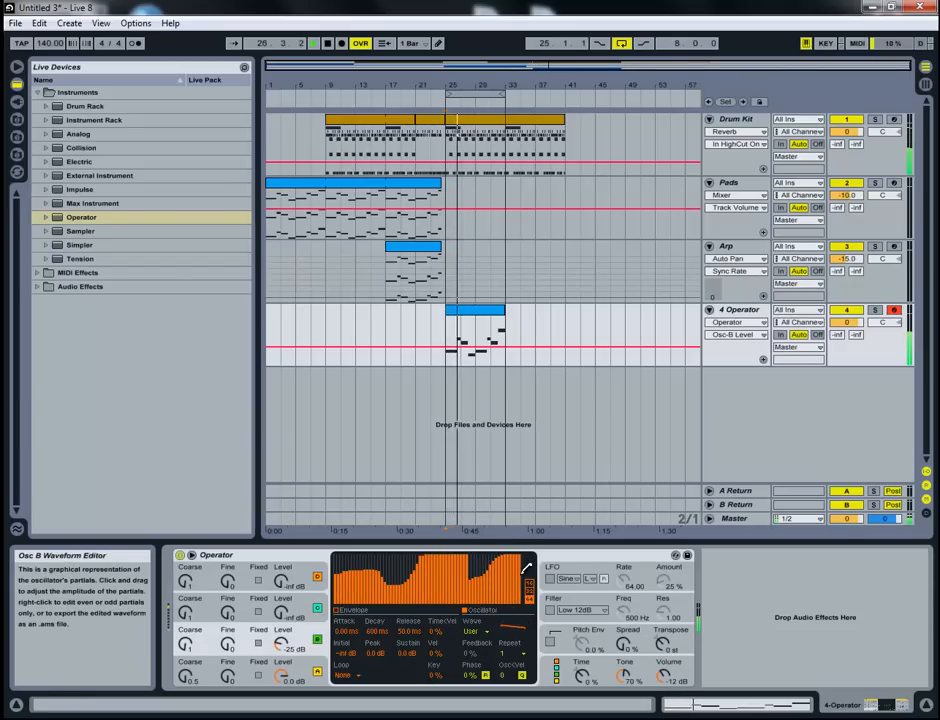
mouse_move(362, 558)
left_mouse_down()
mouse_move(393, 550)
mouse_move(521, 593)
mouse_move(362, 556)
left_mouse_up()
mouse_move(336, 601)
left_mouse_down()
mouse_move(388, 547)
mouse_move(478, 550)
mouse_move(510, 566)
mouse_move(533, 628)
left_mouse_up()
key("space")
mouse_move(520, 563)
left_mouse_down()
mouse_move(449, 534)
mouse_move(377, 580)
mouse_move(336, 549)
mouse_move(366, 585)
left_mouse_up()
key("space")
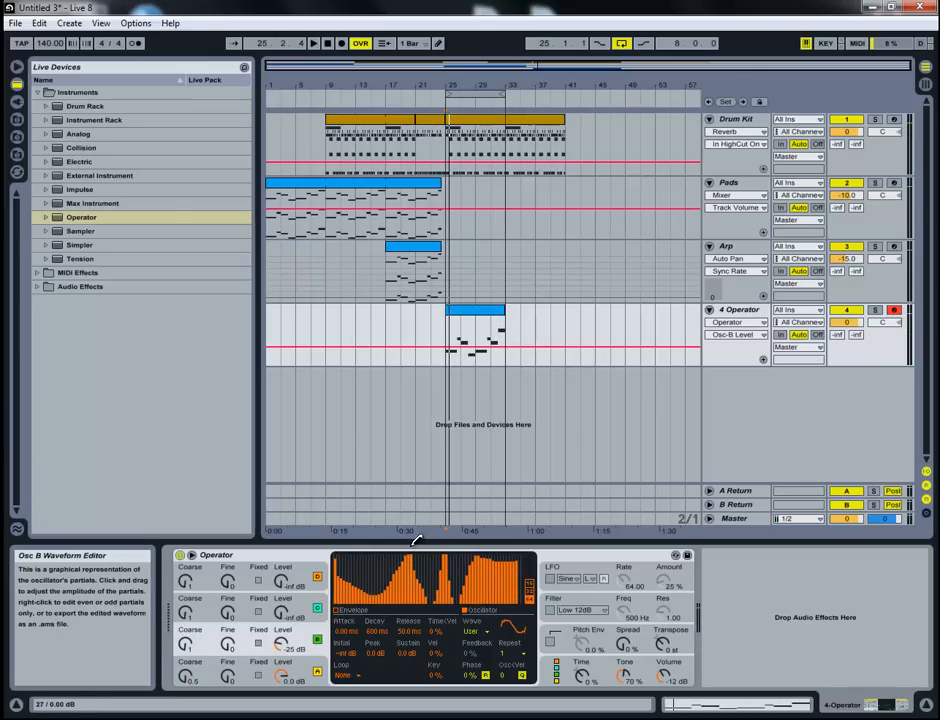
left_click_drag(422, 528, 556, 513)
key("space")
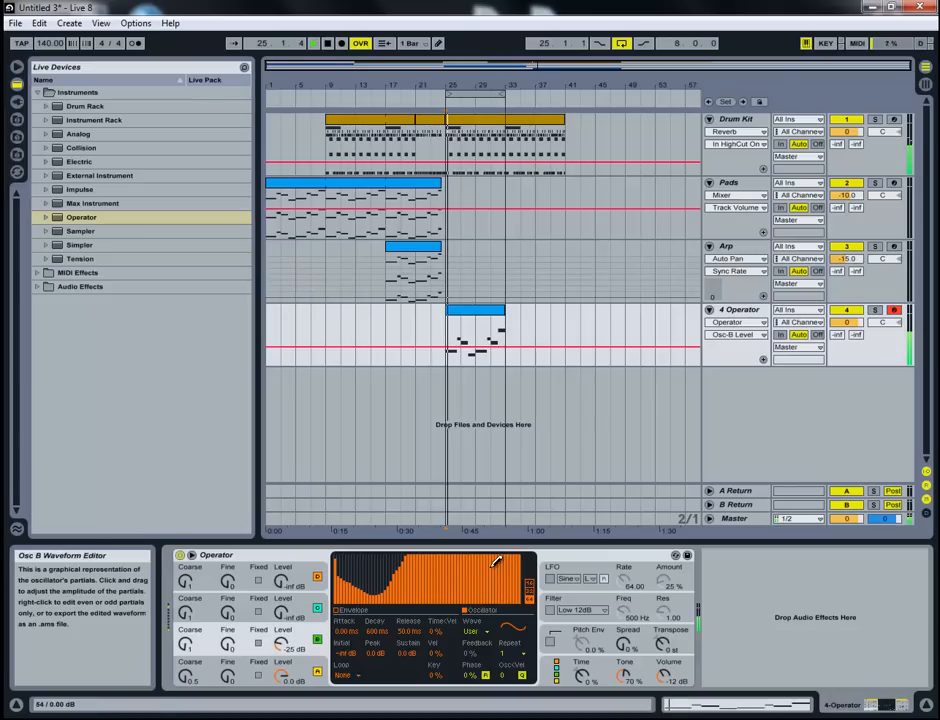
mouse_move(523, 567)
left_mouse_down()
mouse_move(450, 608)
mouse_move(313, 613)
mouse_move(398, 558)
left_mouse_up()
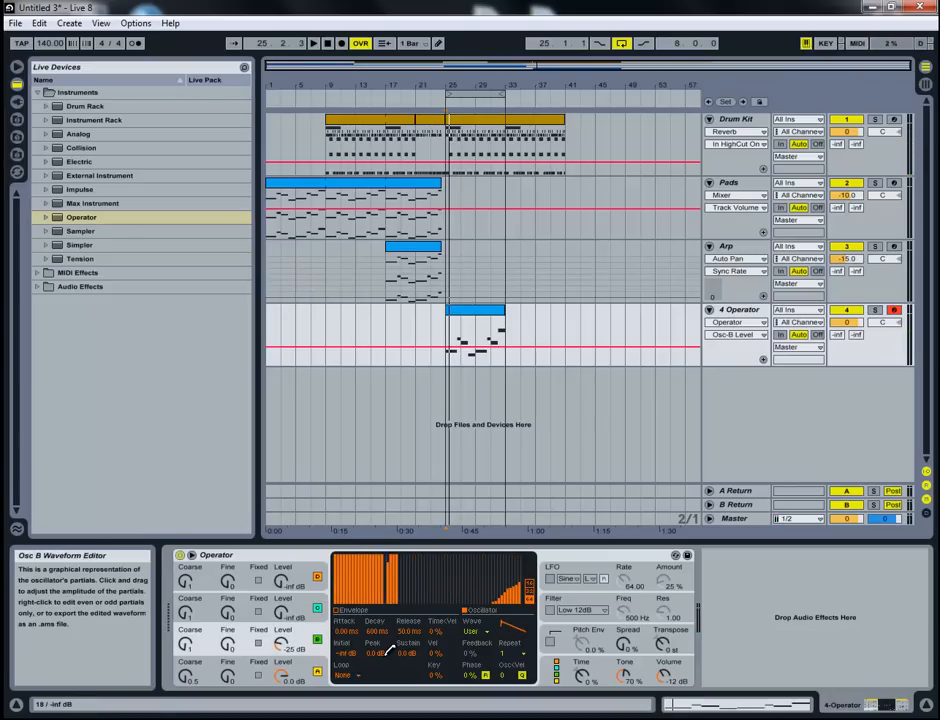
left_click_drag(390, 648, 400, 650)
mouse_move(522, 556)
left_mouse_down()
mouse_move(455, 548)
mouse_move(521, 527)
left_mouse_up()
key("space")
- Limit oscillator B's waveform editing to the first 16 harmonics and draw a descending slope of partials
left_click(530, 591)
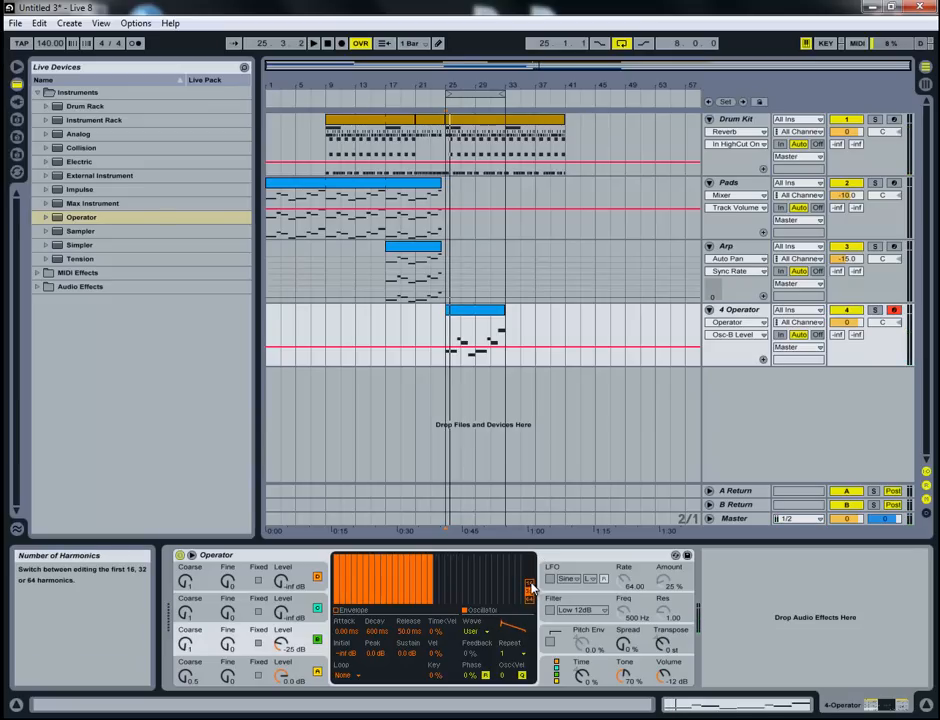
left_click(530, 583)
mouse_move(338, 558)
left_mouse_down()
mouse_move(416, 567)
mouse_move(510, 615)
left_mouse_up()
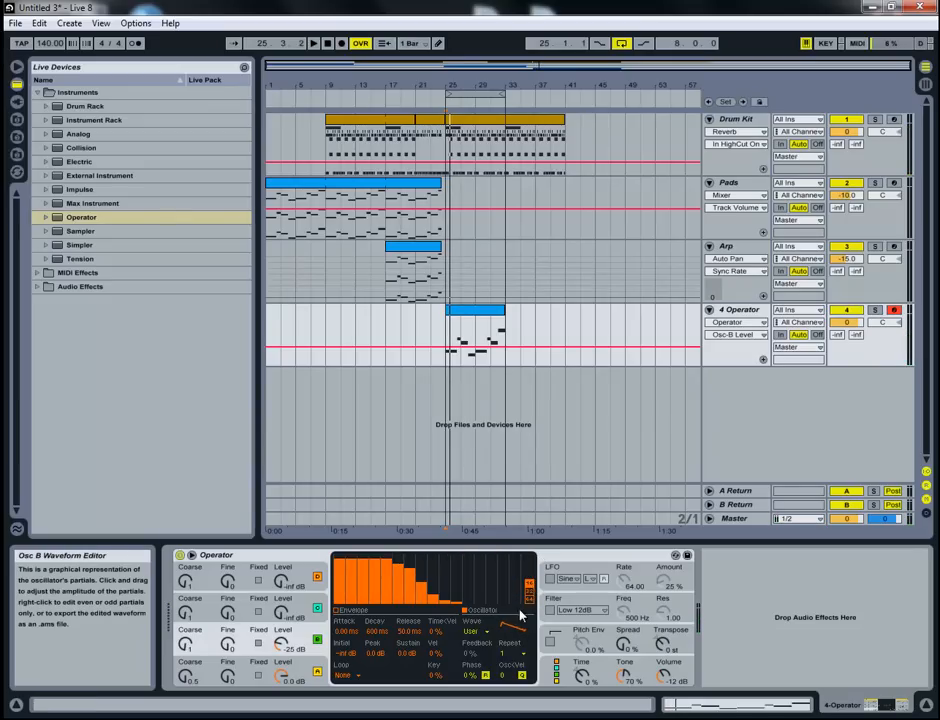
- Set oscillator B's waveform to Saw 4 and its coarse frequency to 2, checking the result in playback
left_click(475, 632)
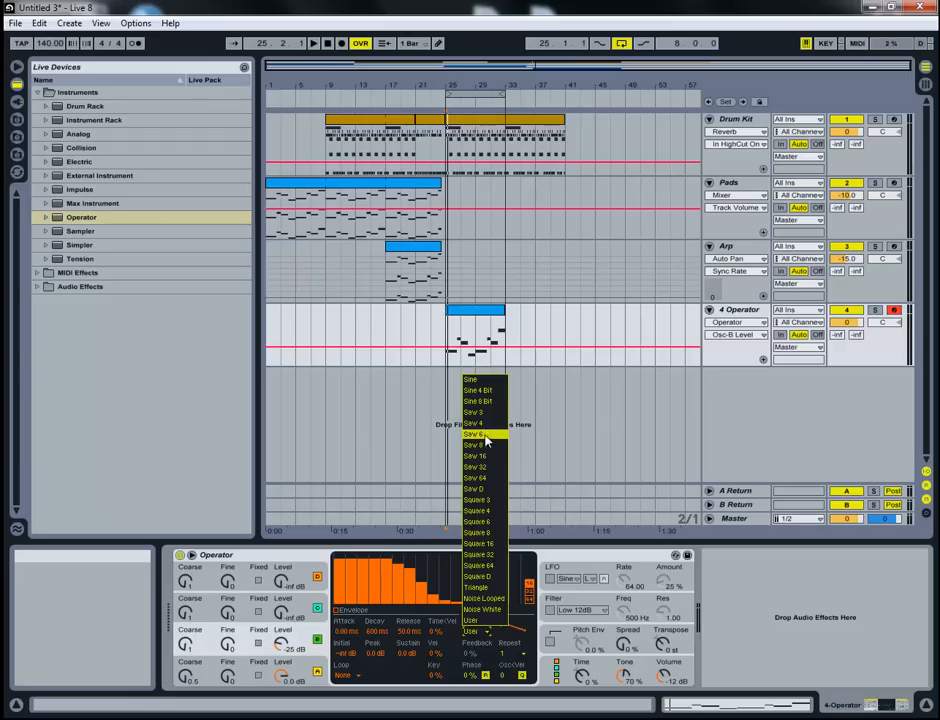
left_click(481, 424)
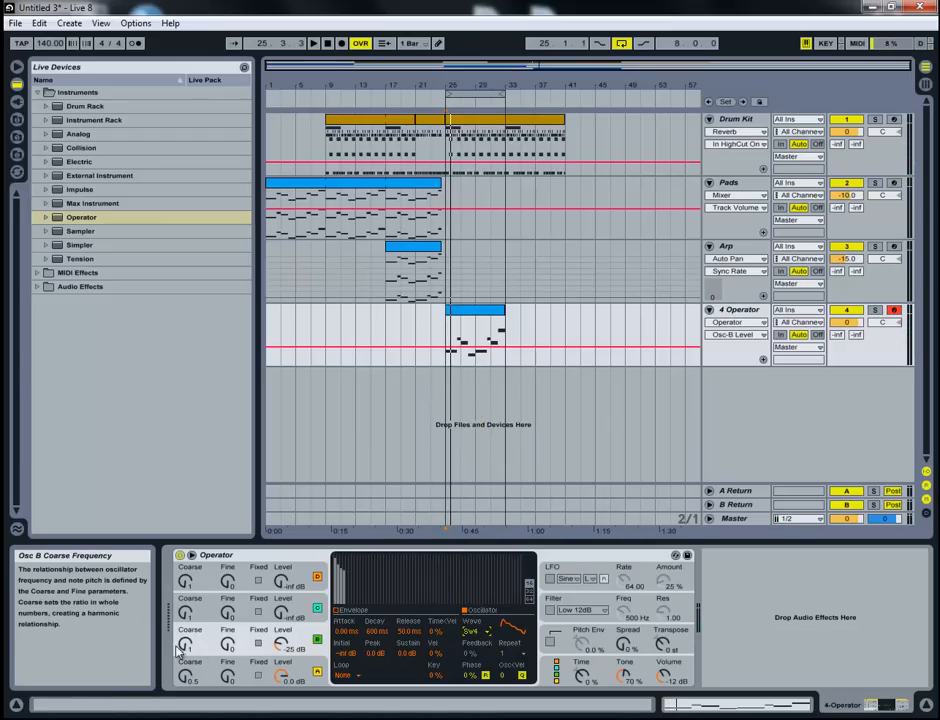
left_click_drag(184, 647, 184, 641)
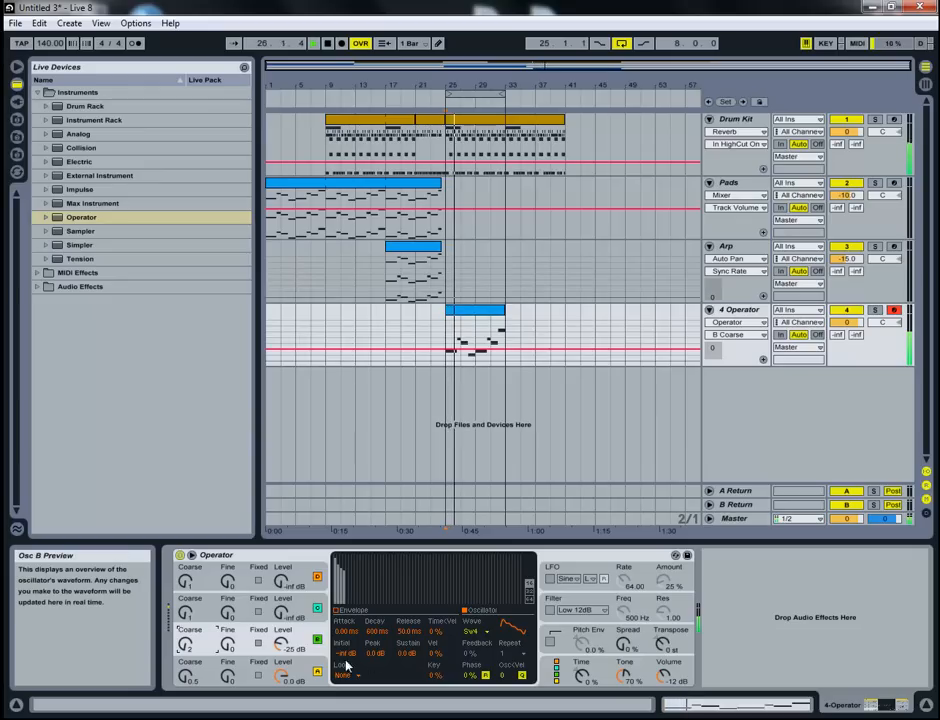
key("space")
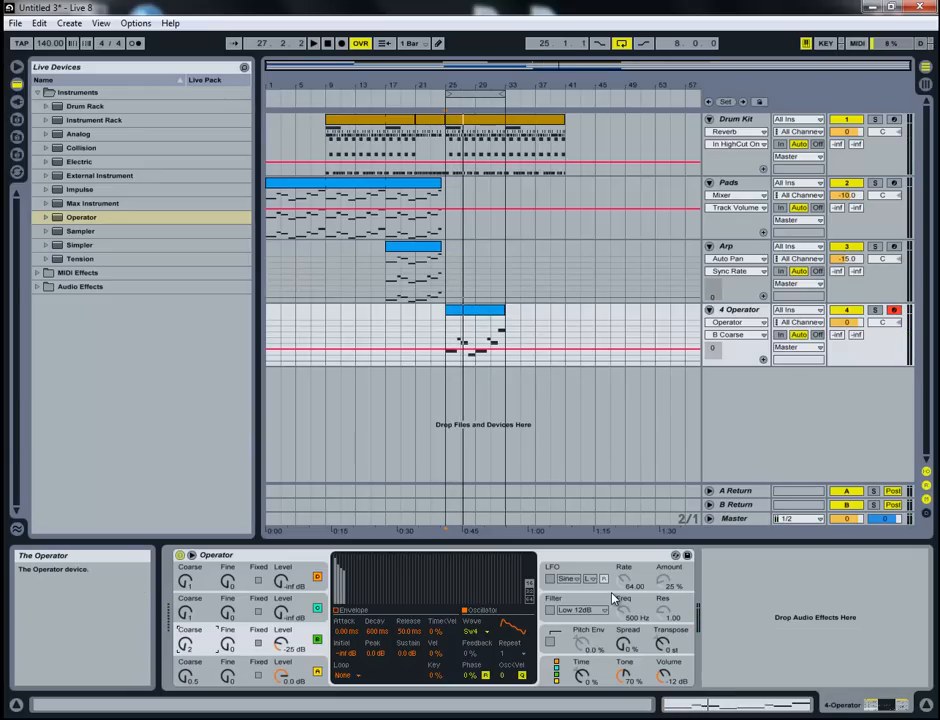
- Enable Operator's pitch envelope and set Spread to 30%
left_click(550, 642)
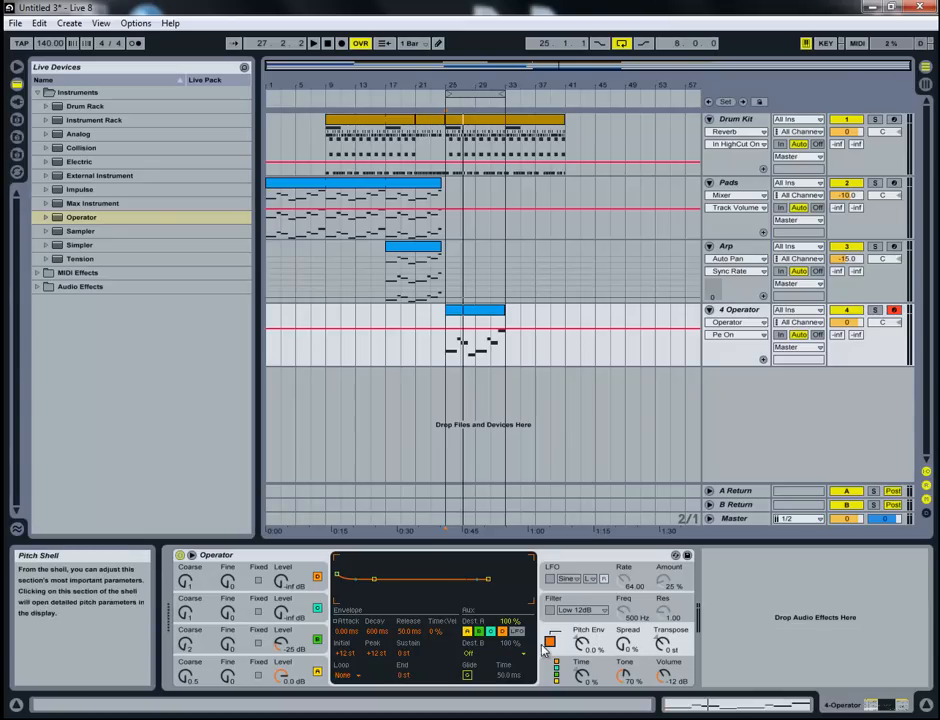
left_click(629, 648)
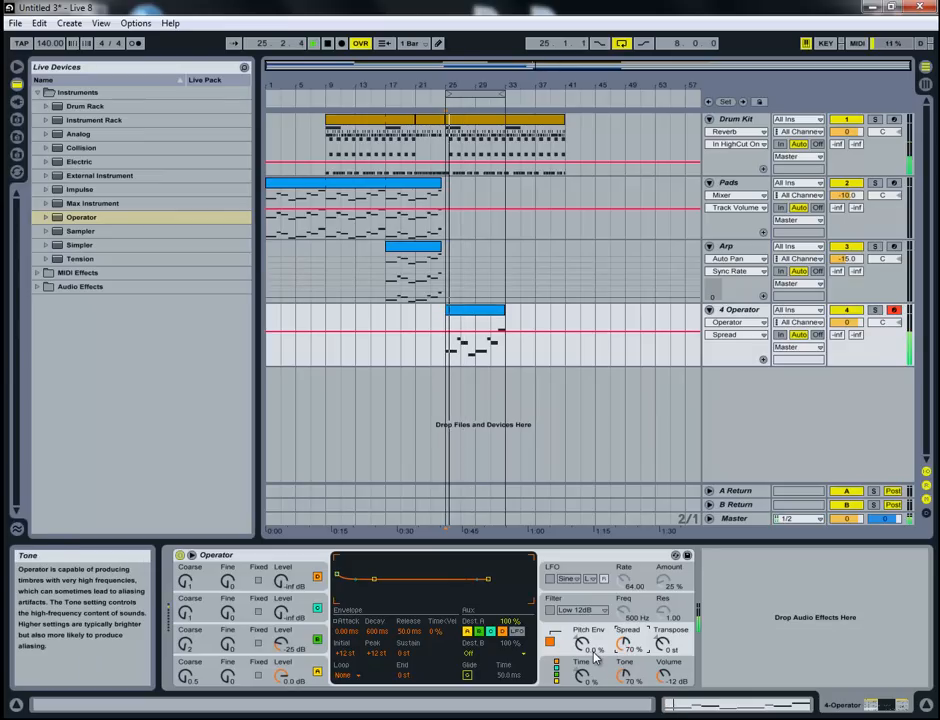
left_click_drag(626, 643, 626, 658)
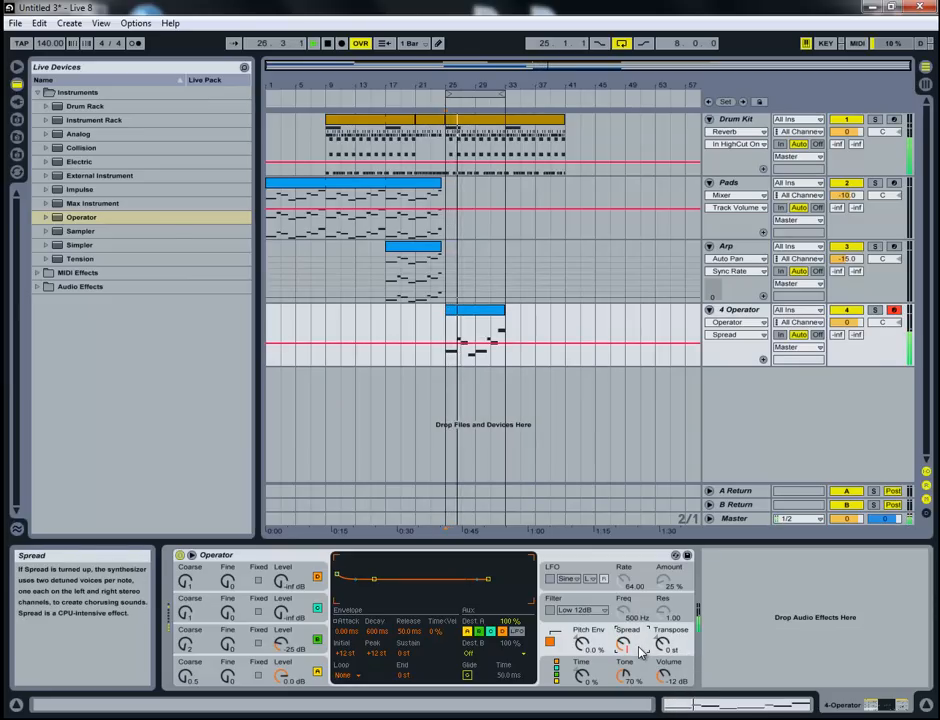
key("Delete")
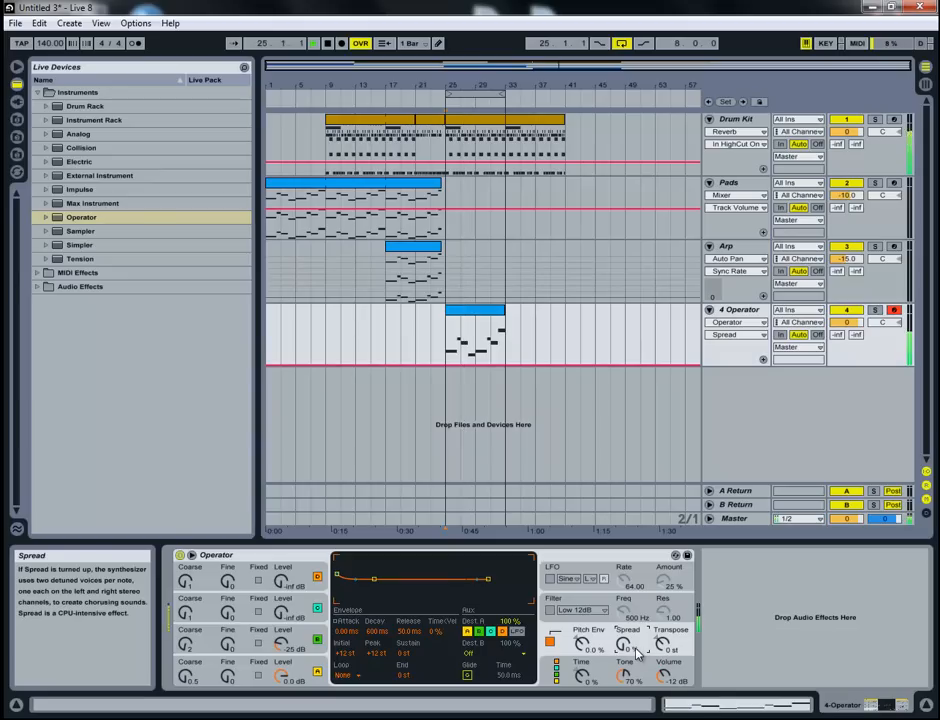
type("30")
key("Return")
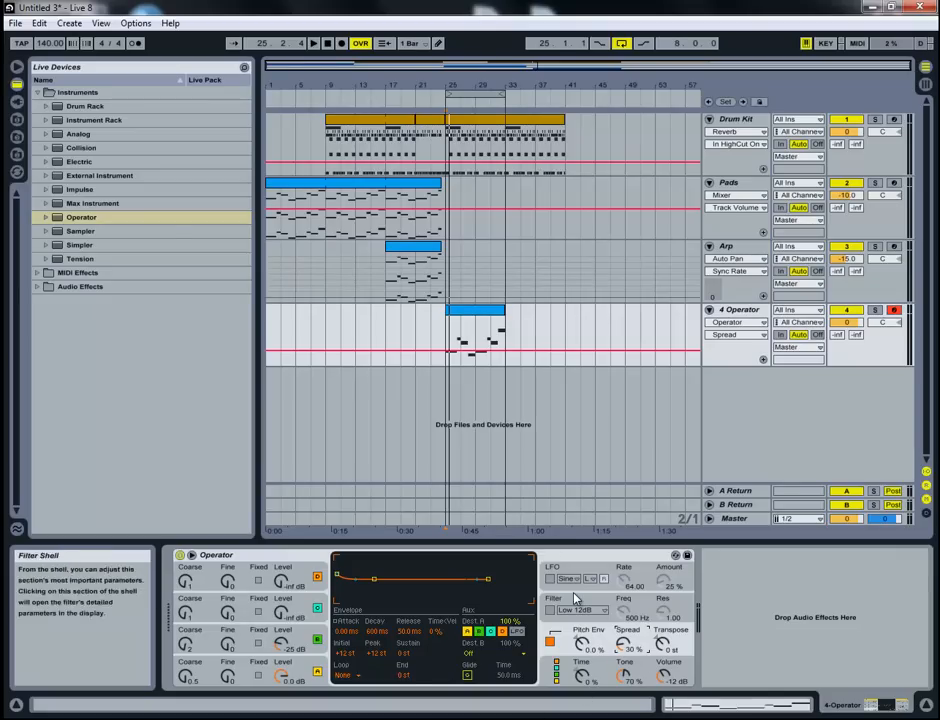
- Enable Operator's Low 12dB filter and lower its cutoff frequency to 86.1 Hz while auditioning the loop
left_click(566, 610)
left_click(551, 610)
key("space")
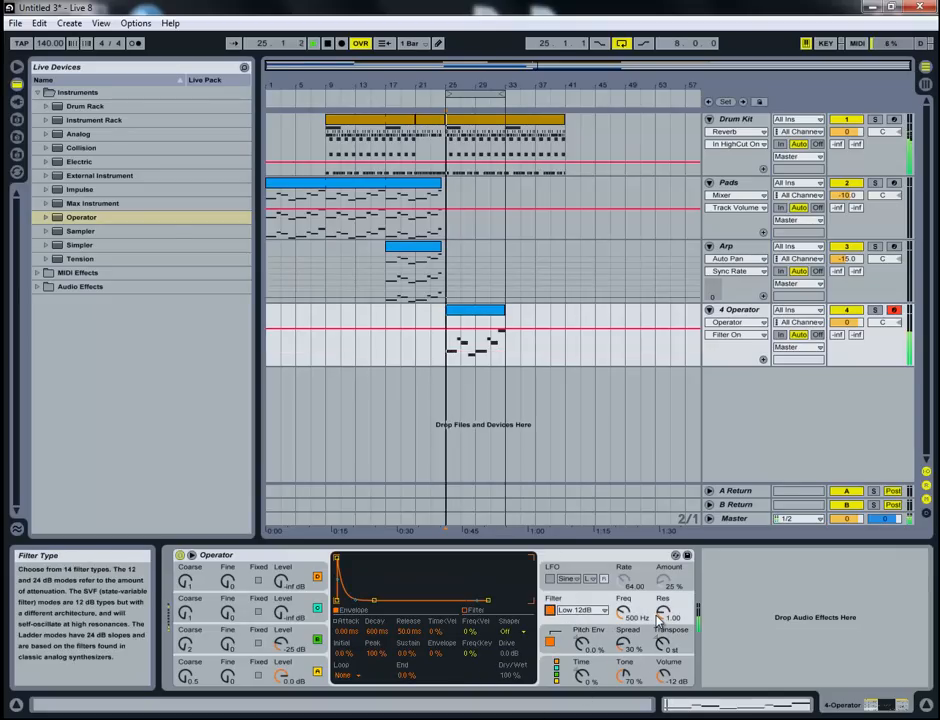
mouse_move(624, 616)
left_mouse_down()
mouse_move(623, 633)
mouse_move(622, 612)
left_mouse_up()
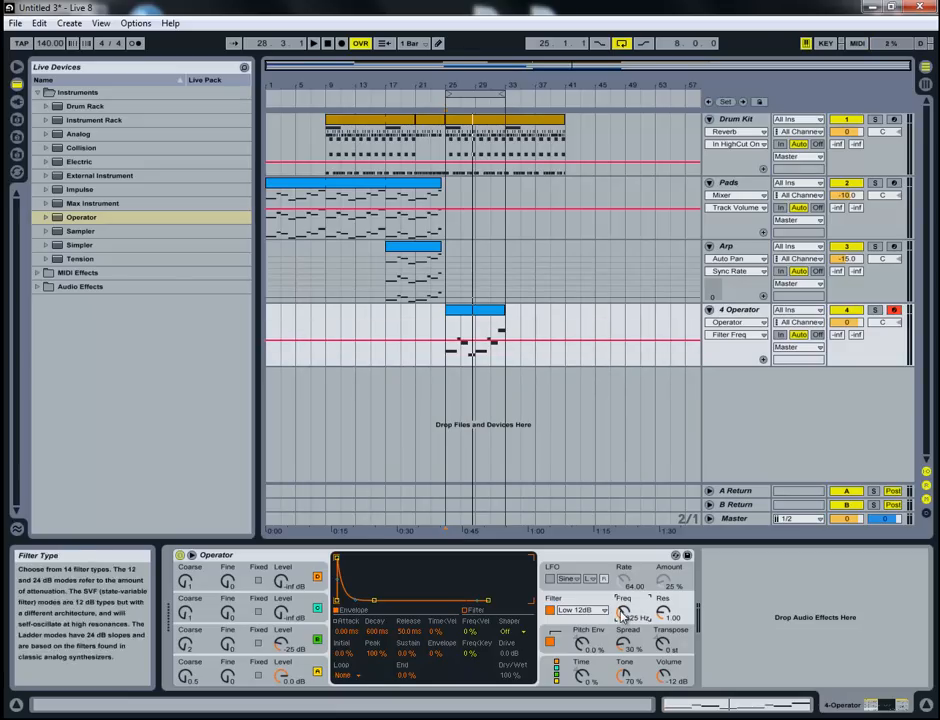
left_click_drag(624, 620, 622, 613)
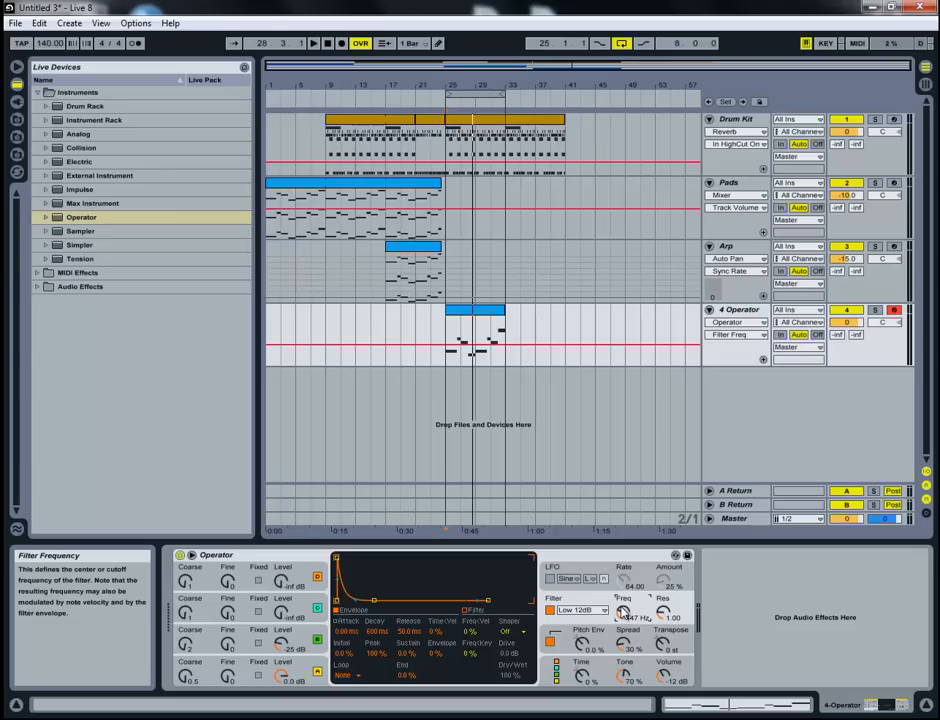
key("space")
left_click_drag(625, 613, 625, 617)
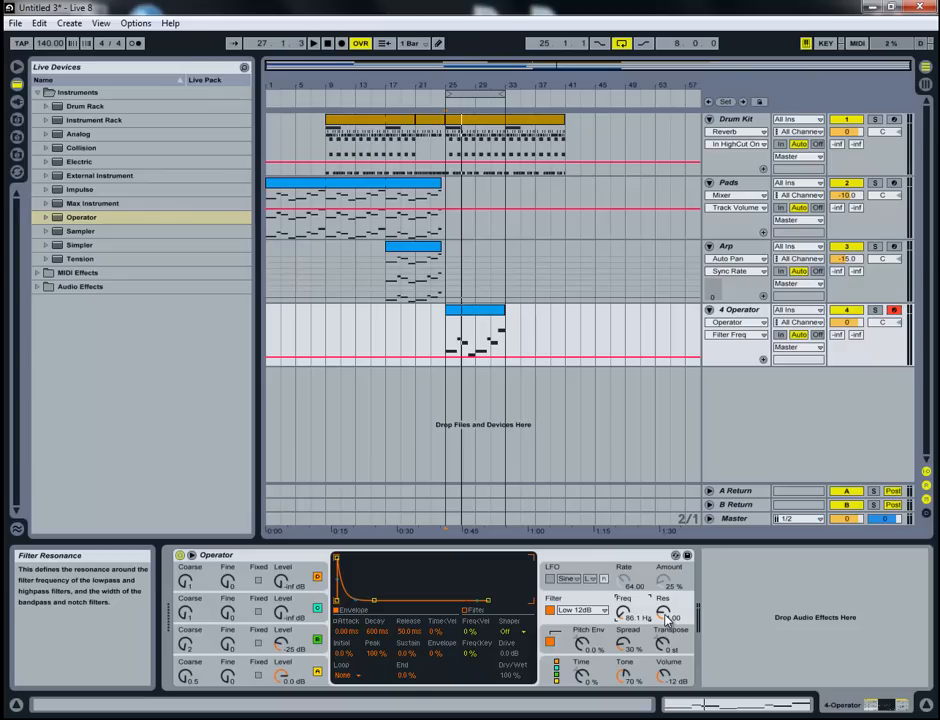
- Set the filter resonance to 3.73 and its frequency to 80 Hz, listening to the loop
left_click_drag(668, 618, 625, 667)
key("space")
key("space")
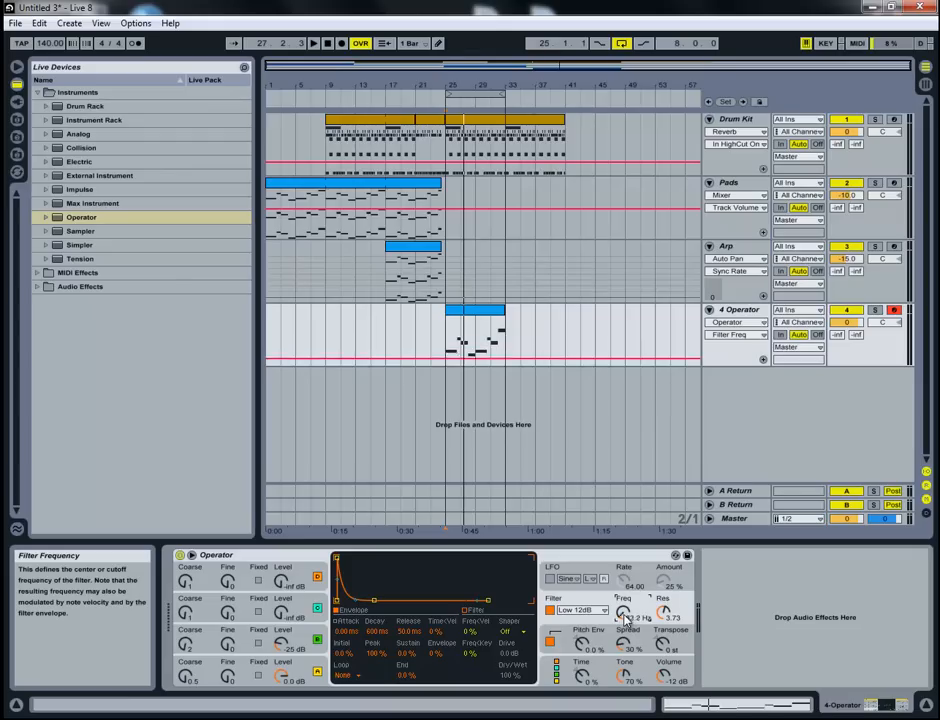
key("space")
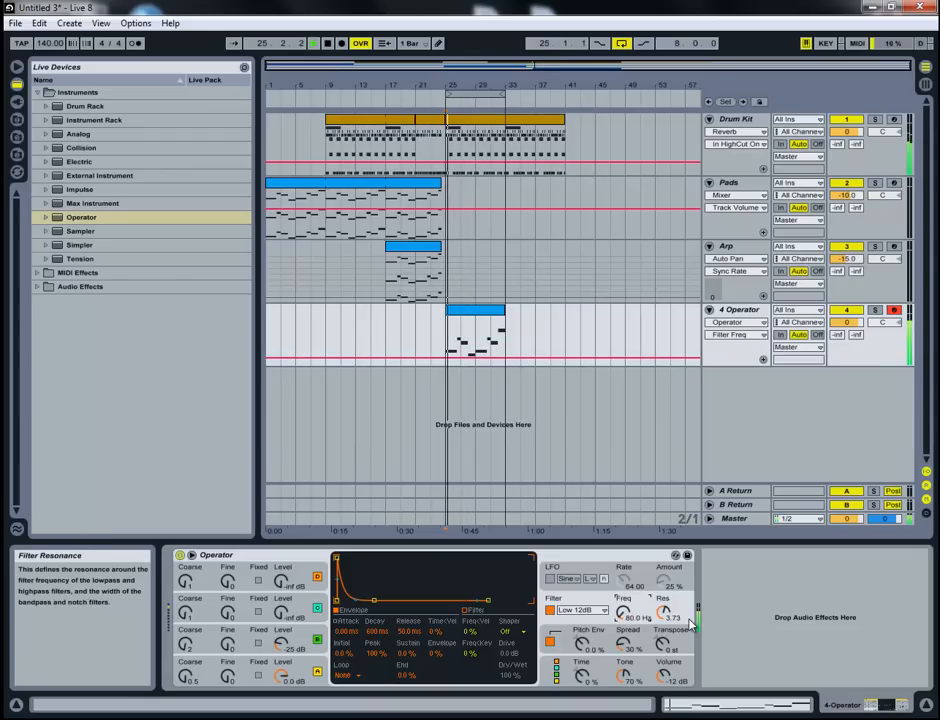
key("space")
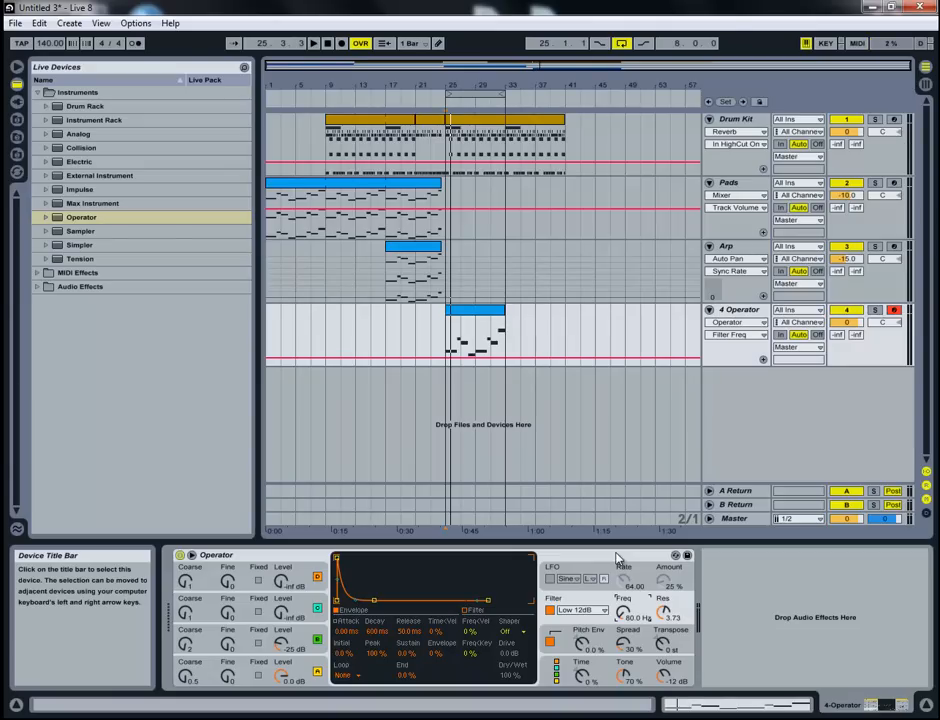
- Enable the LFO and make it modulate only the filter cutoff, with oscillators A to D switched off as destinations
left_click(550, 580)
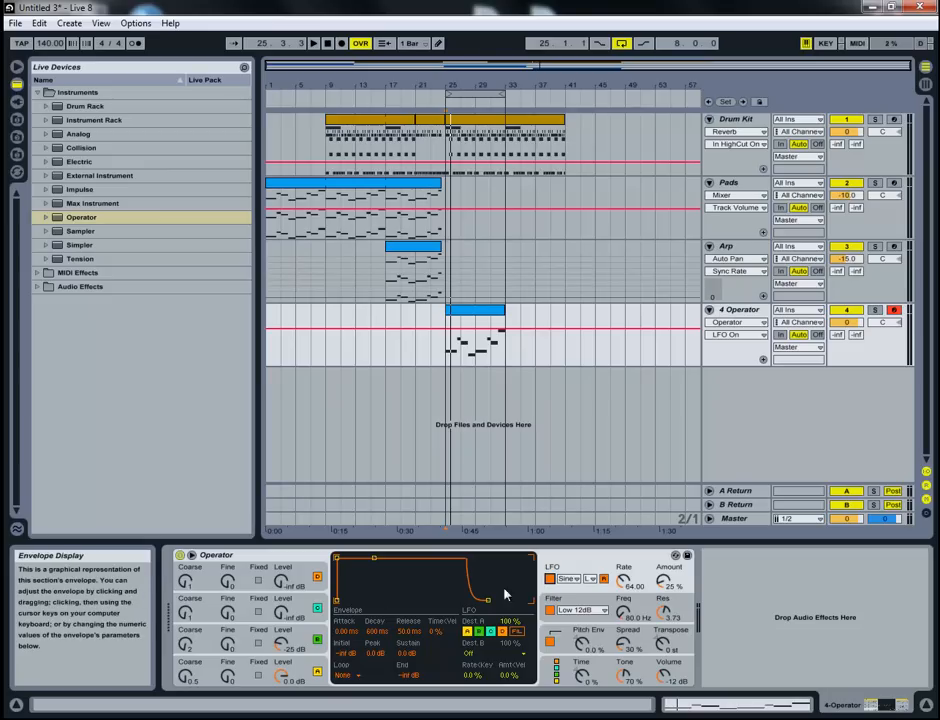
left_click(468, 633)
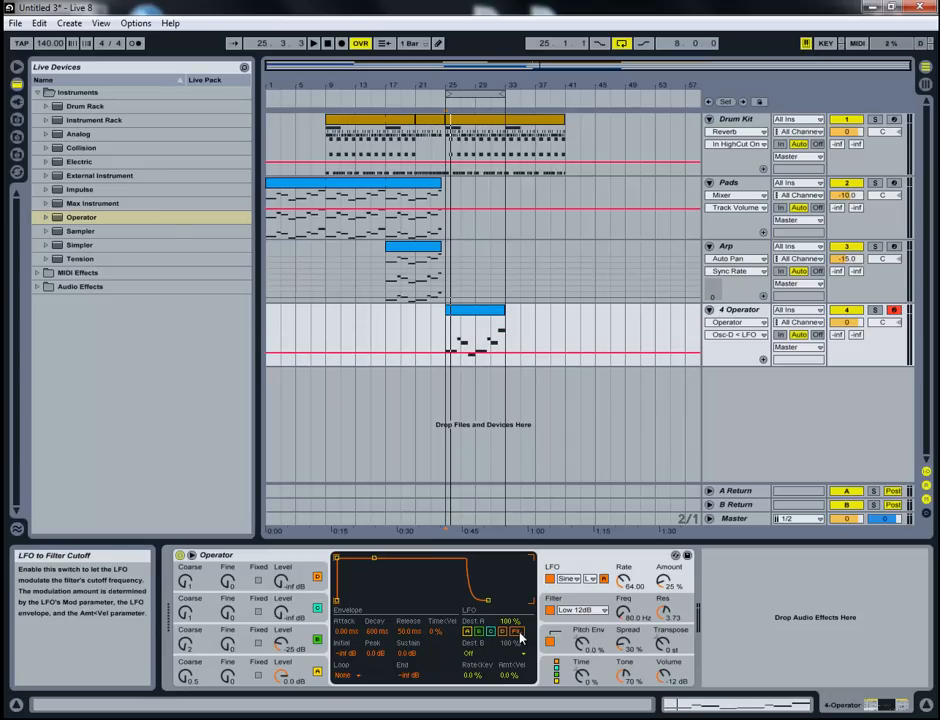
left_click(517, 633)
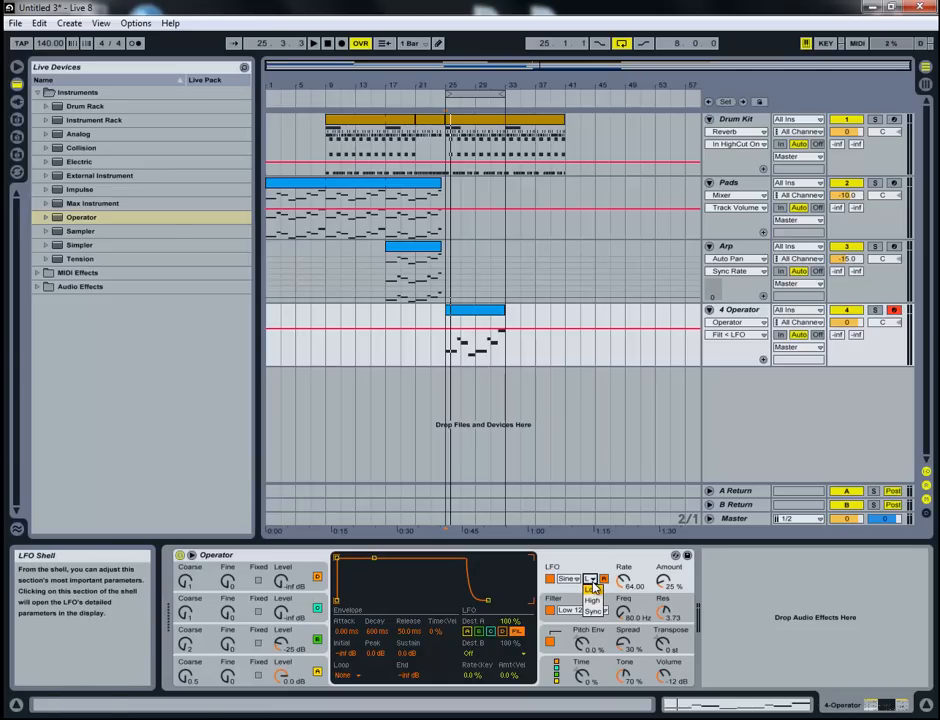
- Switch the LFO range to Sync, keep its rate at 1/4, and set its amount to 100% while auditioning the loop
left_click(593, 611)
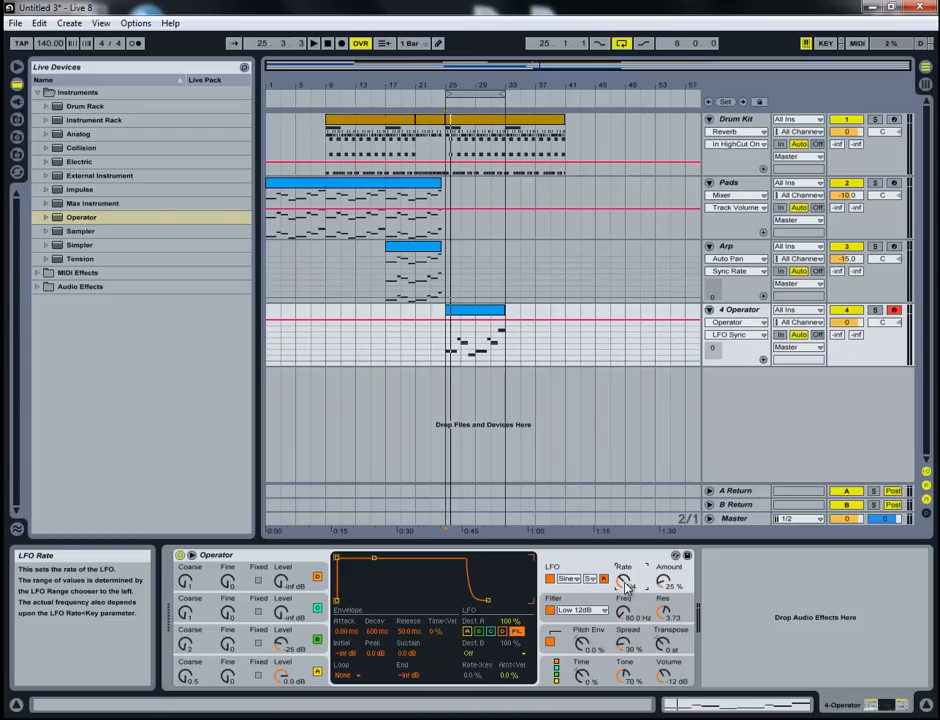
left_click_drag(662, 587, 662, 584)
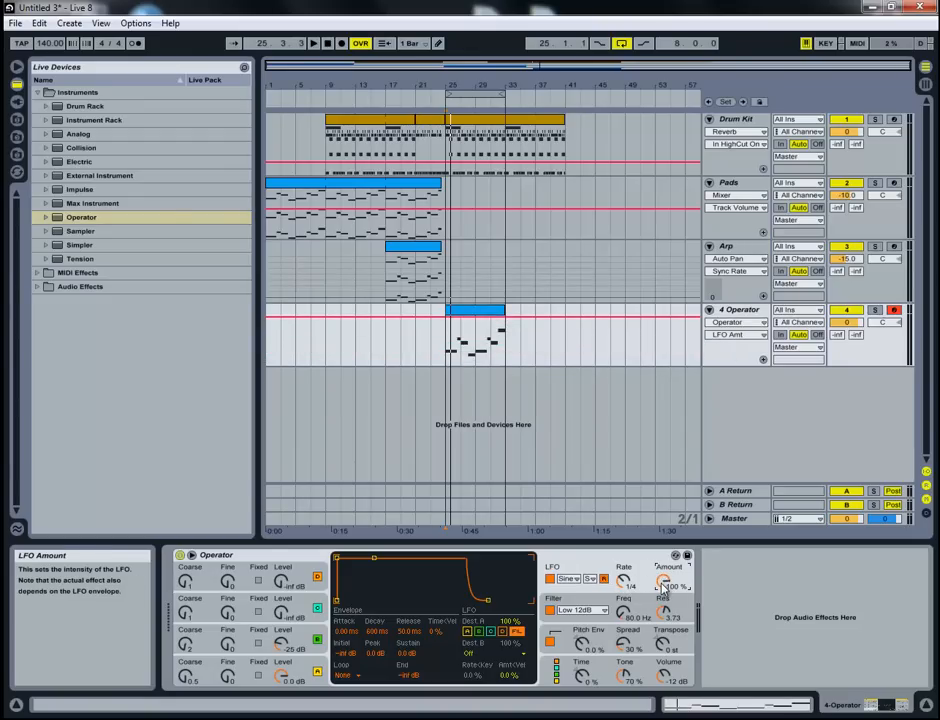
key("space")
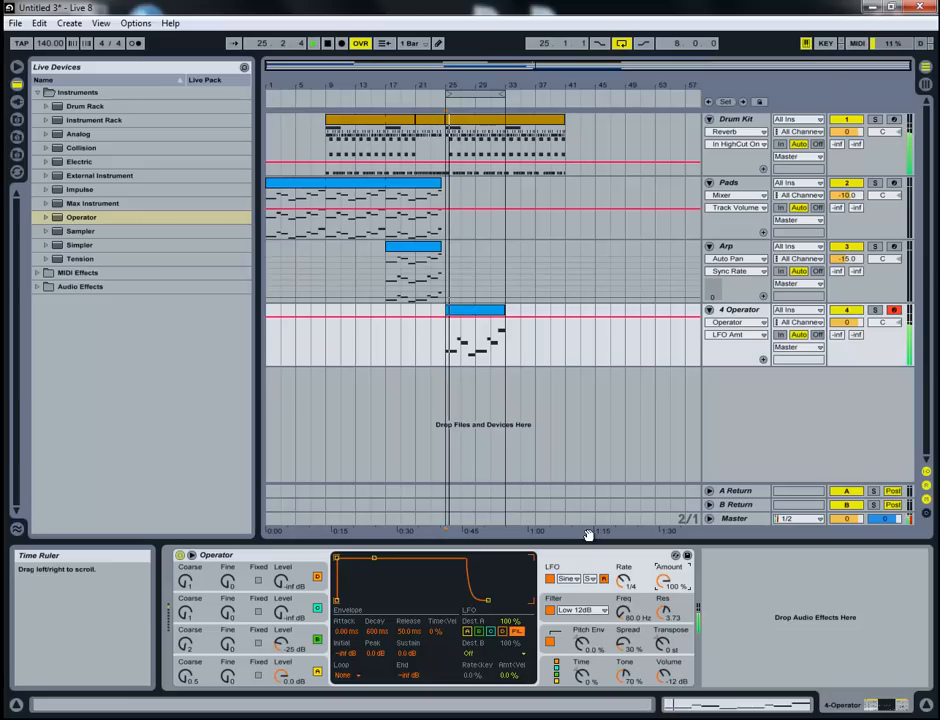
left_click(624, 584)
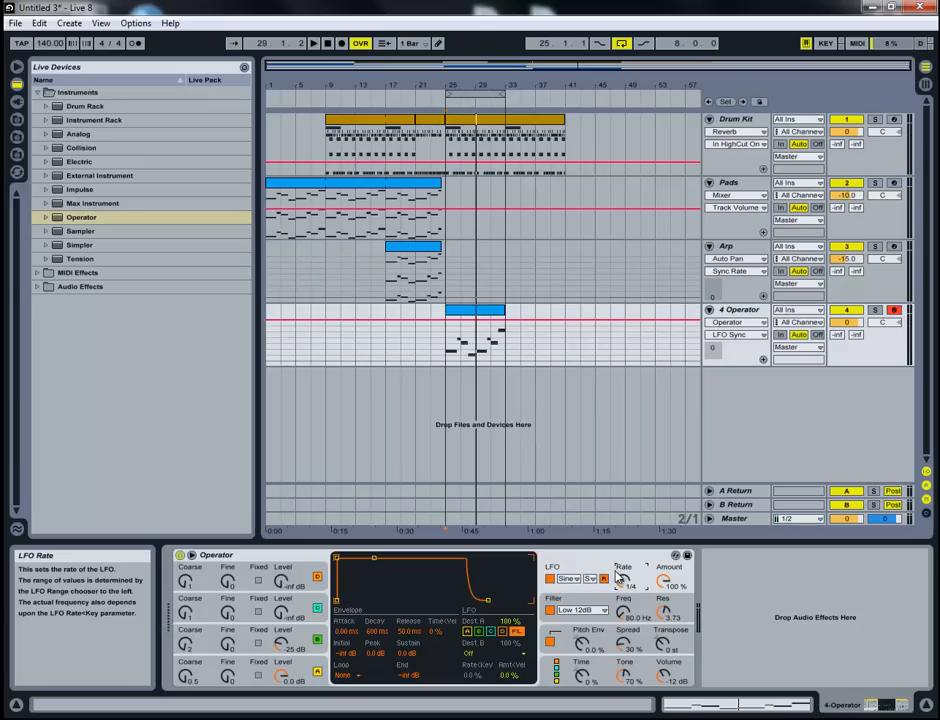
- Group Operator into an Instrument Rack and show the rack's macro controls
left_click(601, 558)
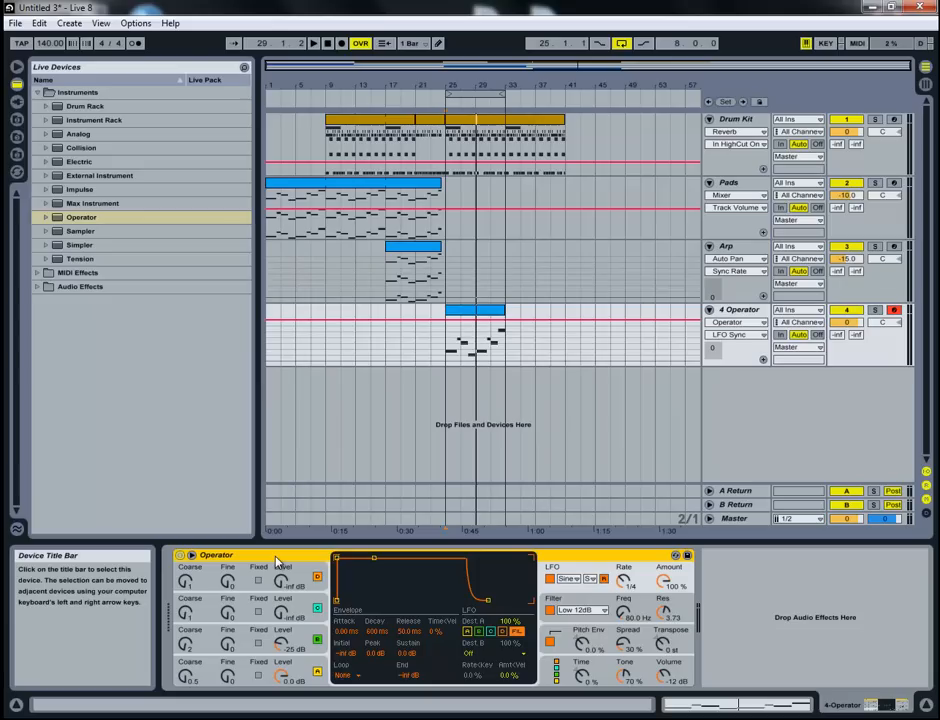
key("ctrl+g")
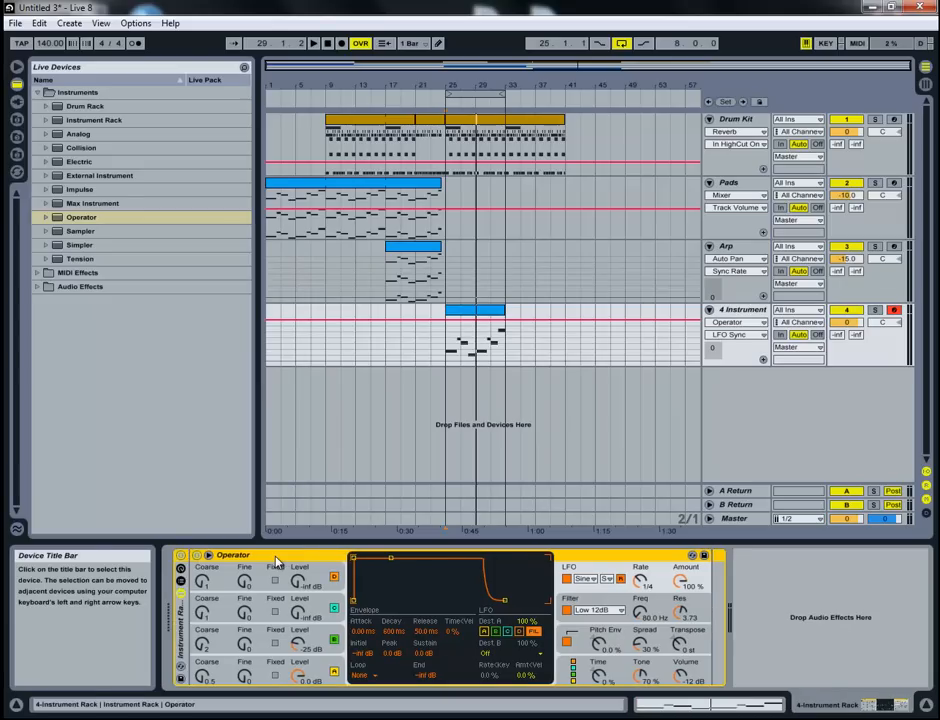
left_click(181, 570)
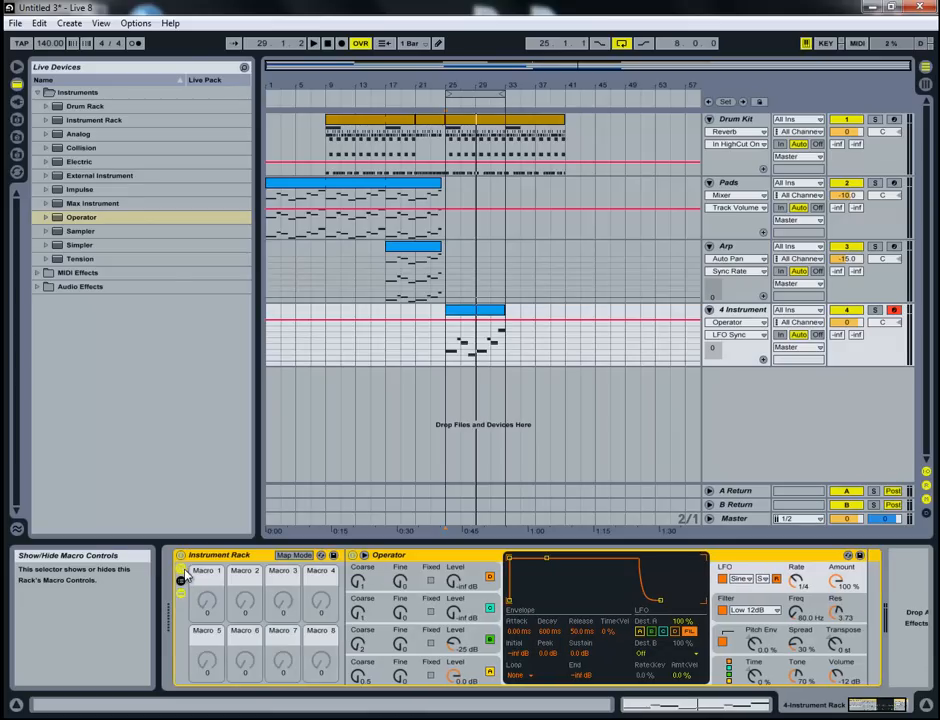
- Map Operator's synced LFO rate to Macro 1 of the Instrument Rack
left_click(296, 557)
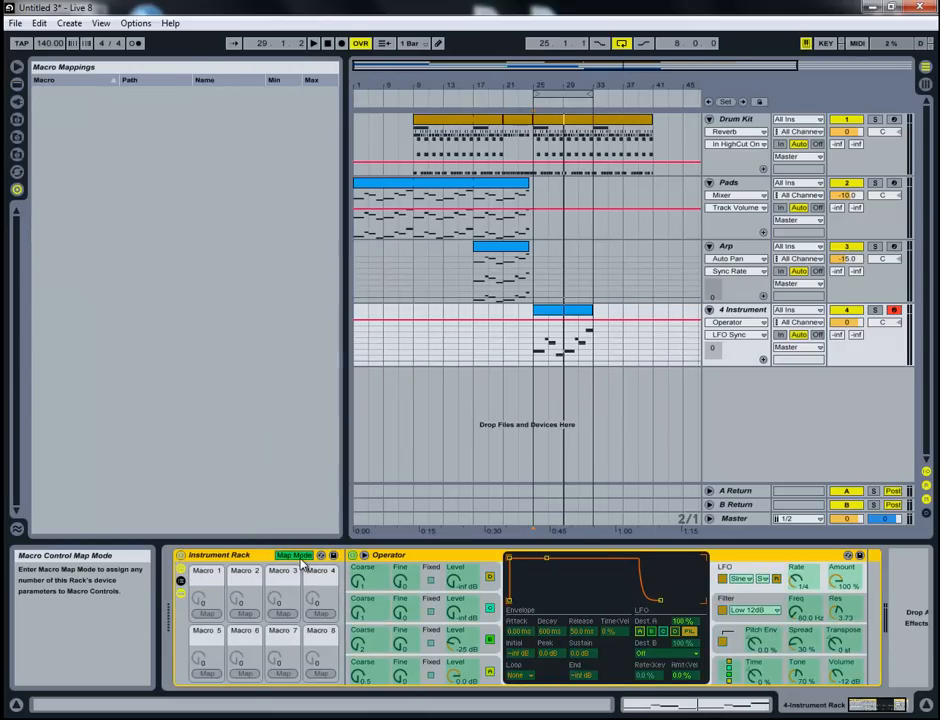
left_click(803, 580)
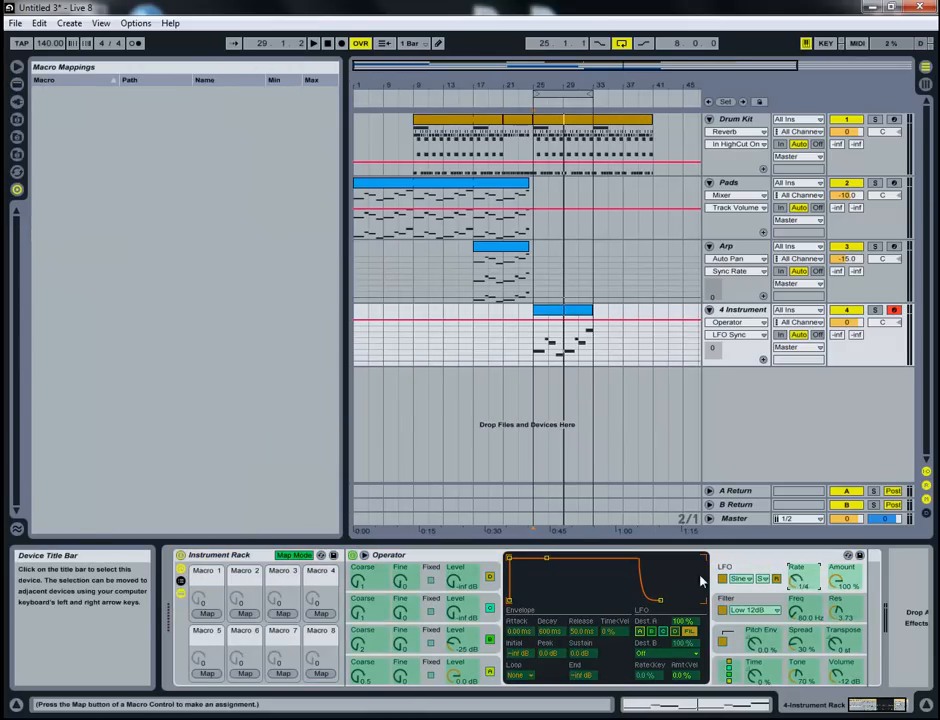
left_click(218, 617)
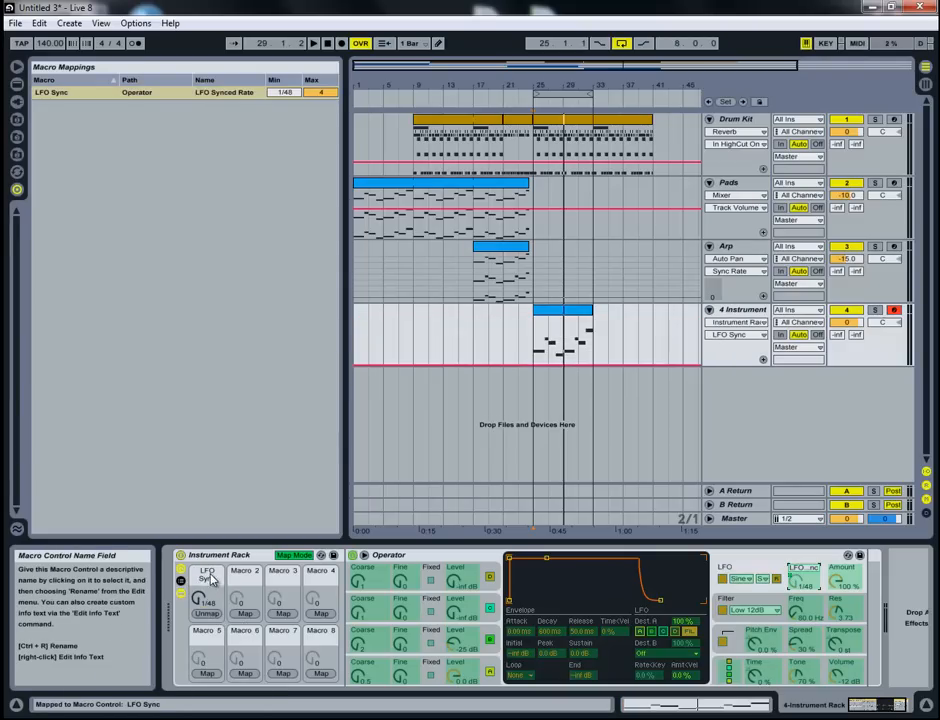
left_click(295, 556)
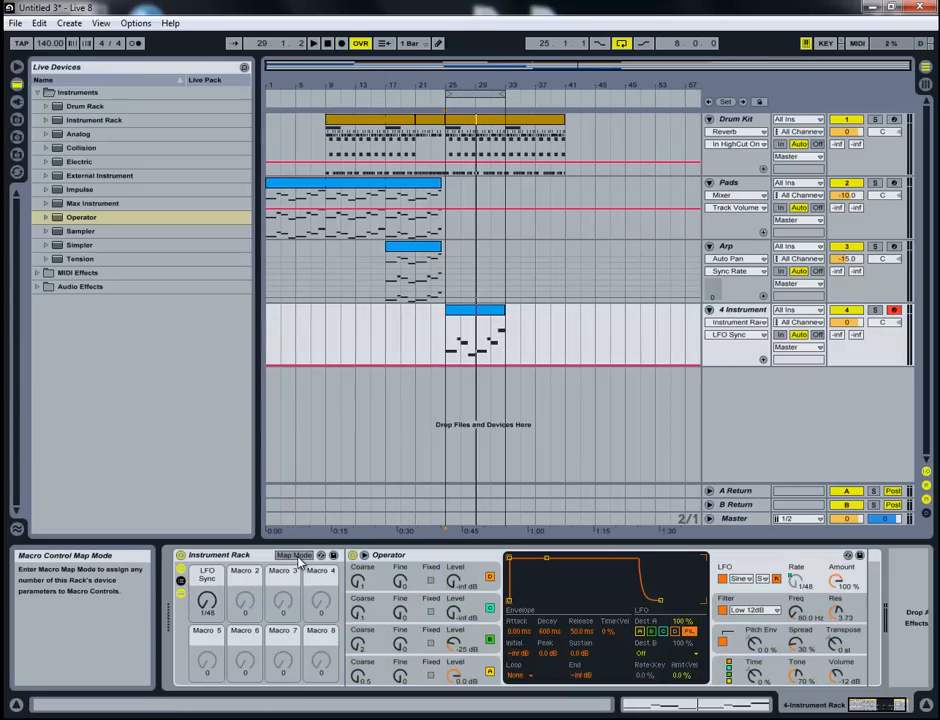
- Fold the Operator device inside the rack and set the LFO Sync macro to 1/4
left_click_drag(207, 603, 213, 595)
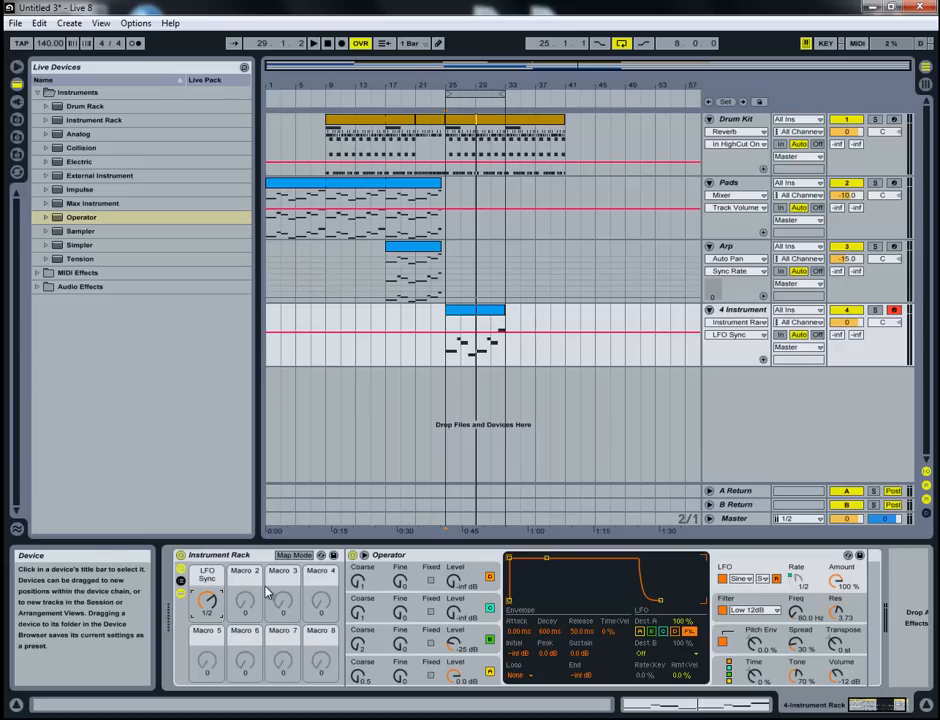
double_click(432, 556)
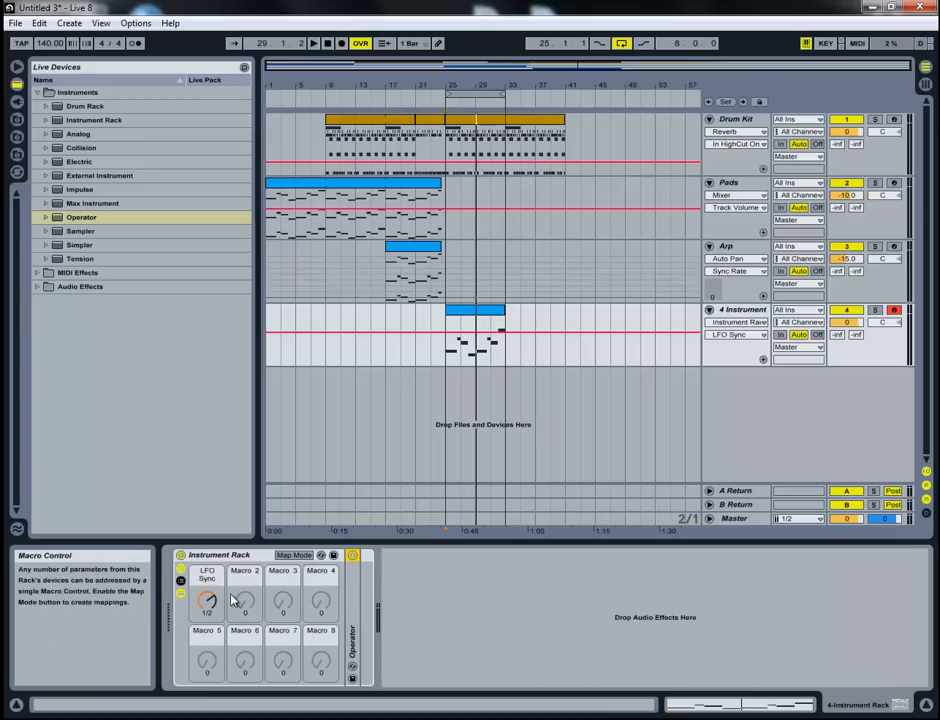
left_click_drag(212, 602, 213, 607)
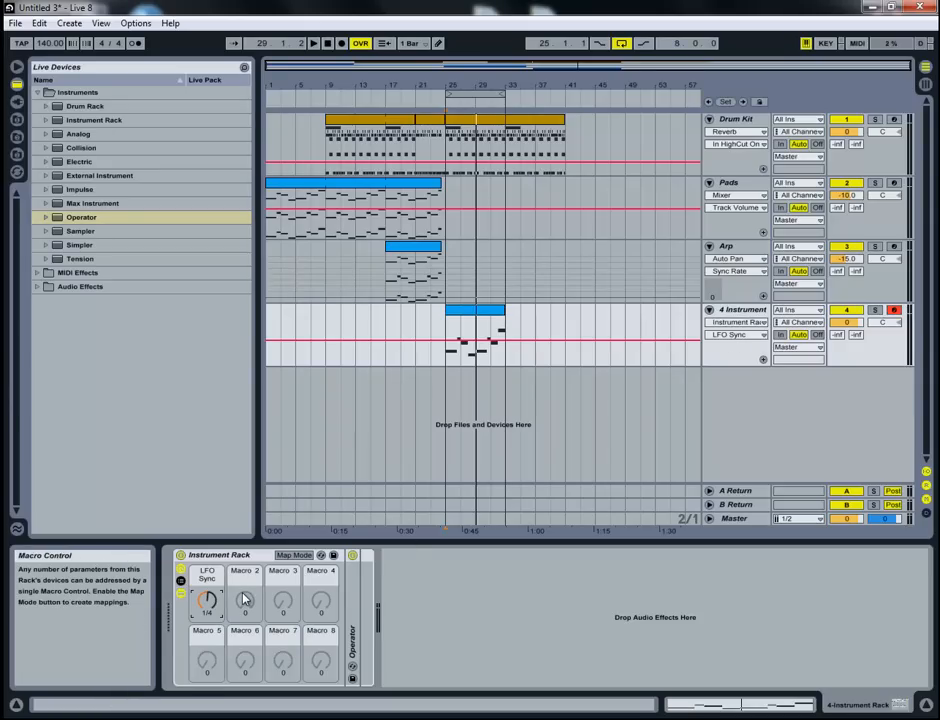
- Show the LFO Sync macro's automation on the Instrument track and draw a 1/8 step over the second half of bar 25
left_click(283, 600)
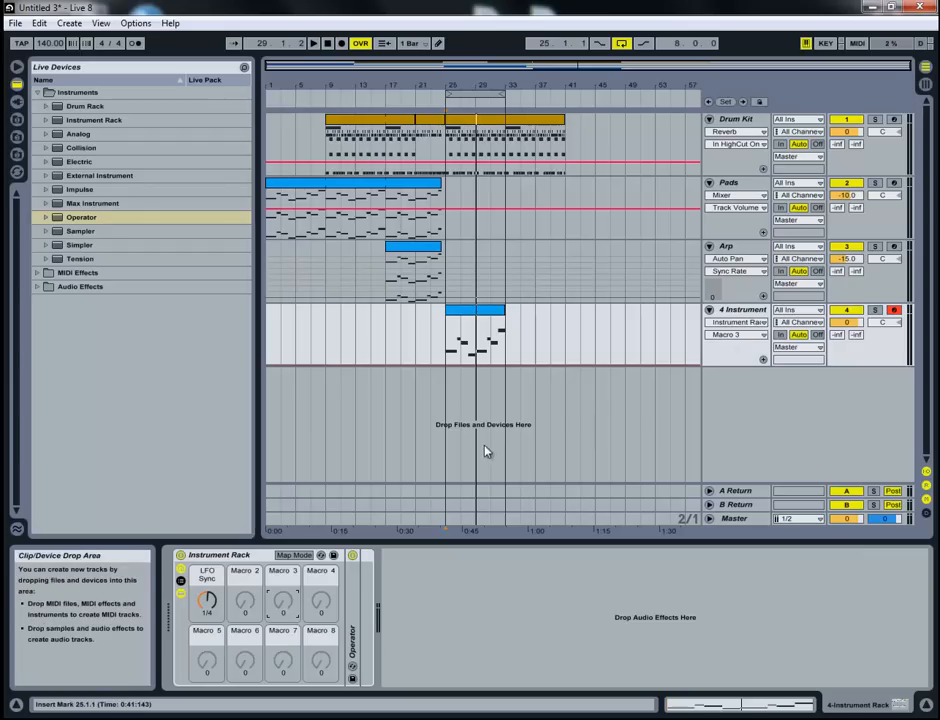
left_click(741, 340)
left_click(743, 361)
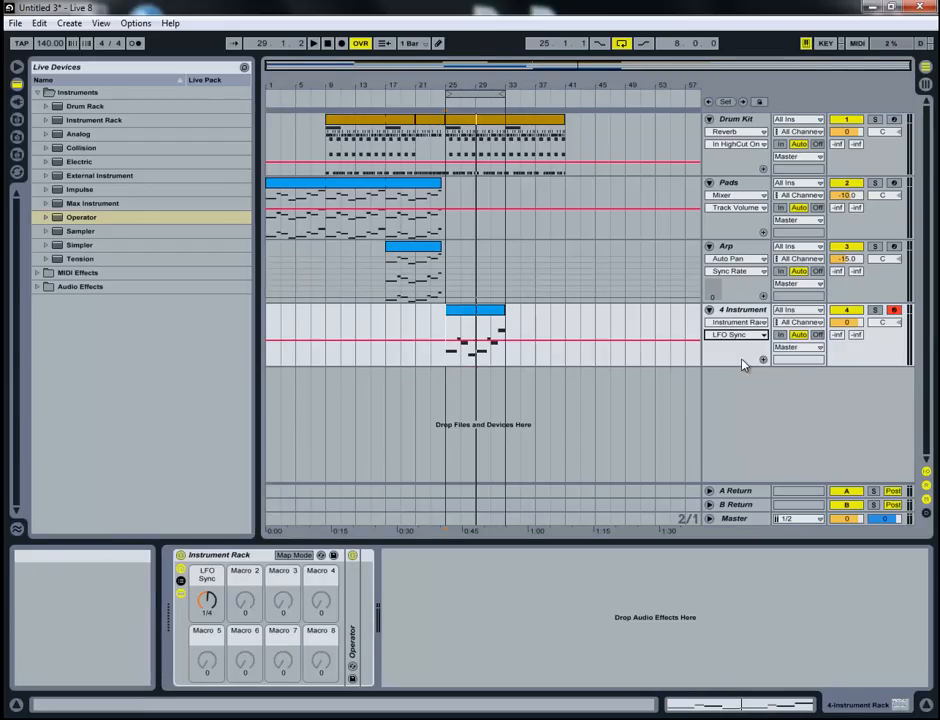
left_click(439, 44)
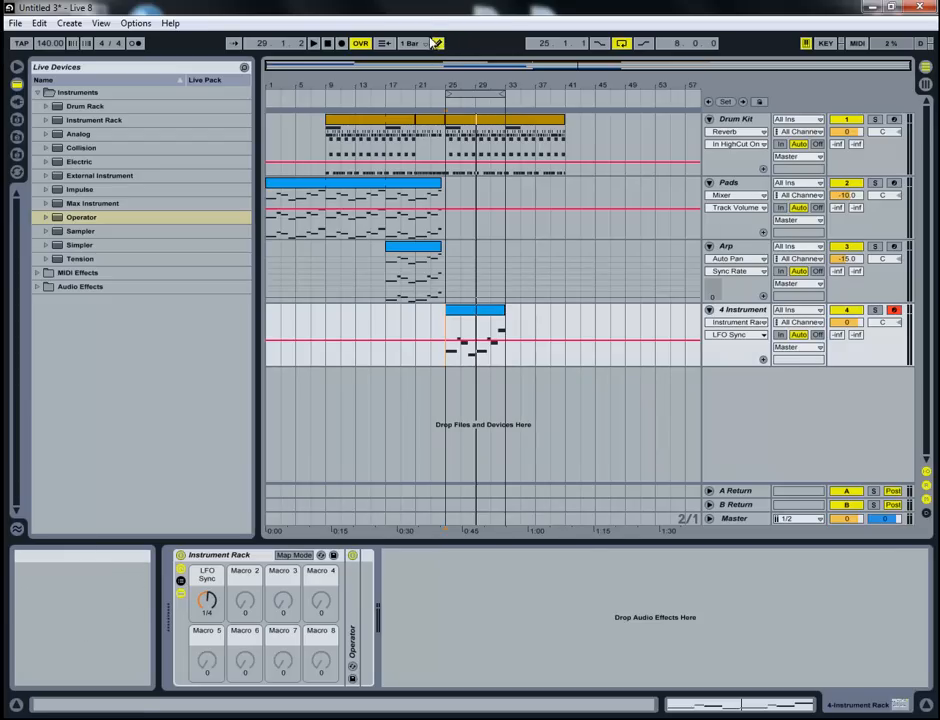
left_click_drag(472, 79, 434, 85)
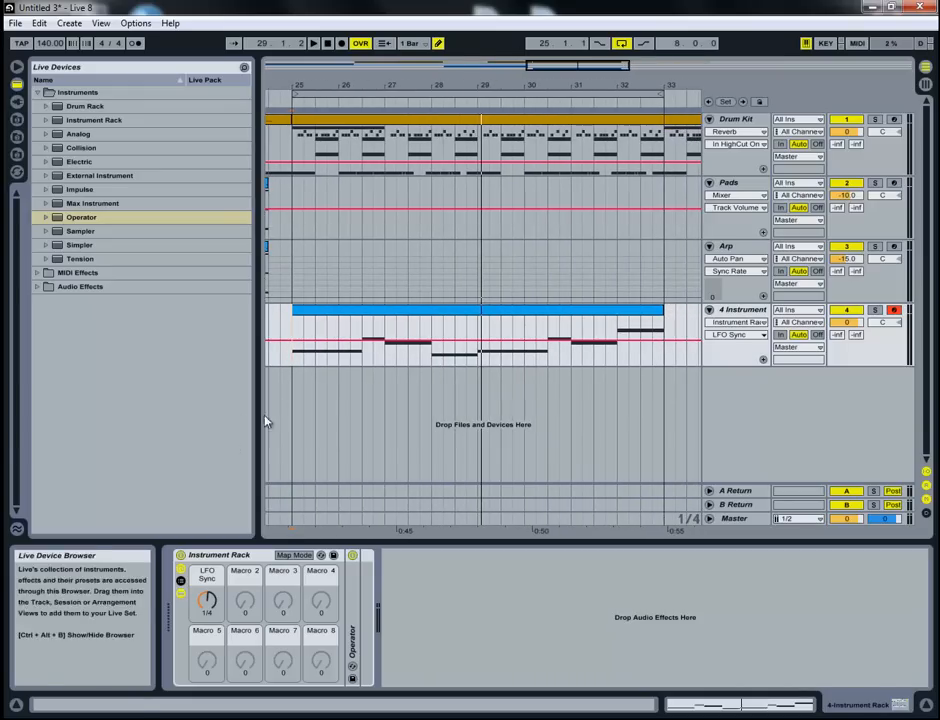
left_click_drag(321, 343, 323, 349)
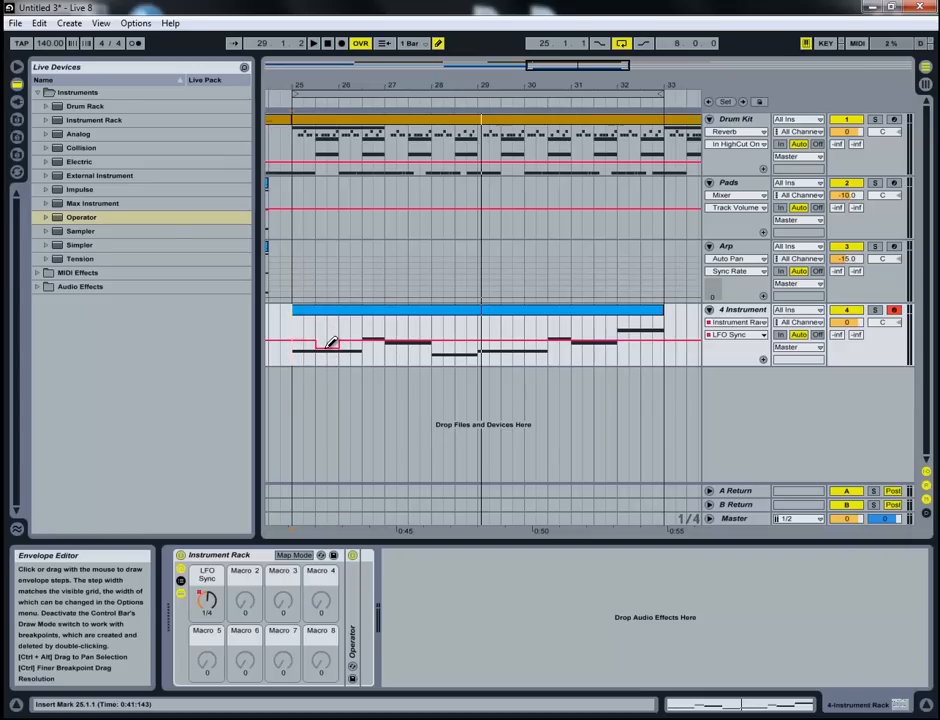
key("space")
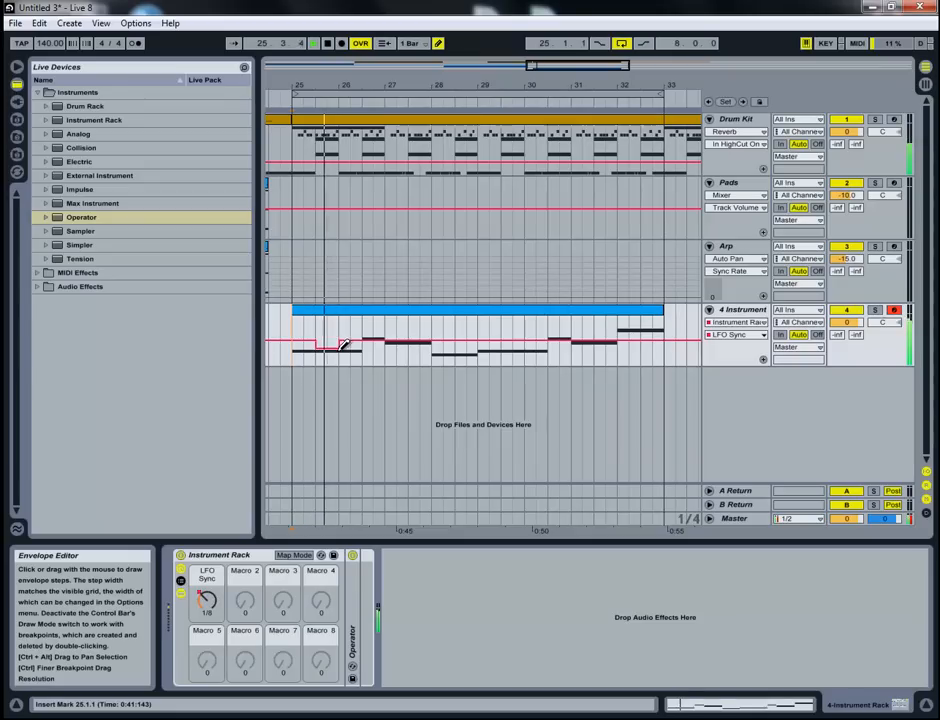
- Draw raised LFO Sync automation across bar 27, with a value of 1 in its second half, while auditioning
mouse_move(354, 334)
left_mouse_down()
mouse_move(388, 319)
mouse_move(426, 327)
left_mouse_up()
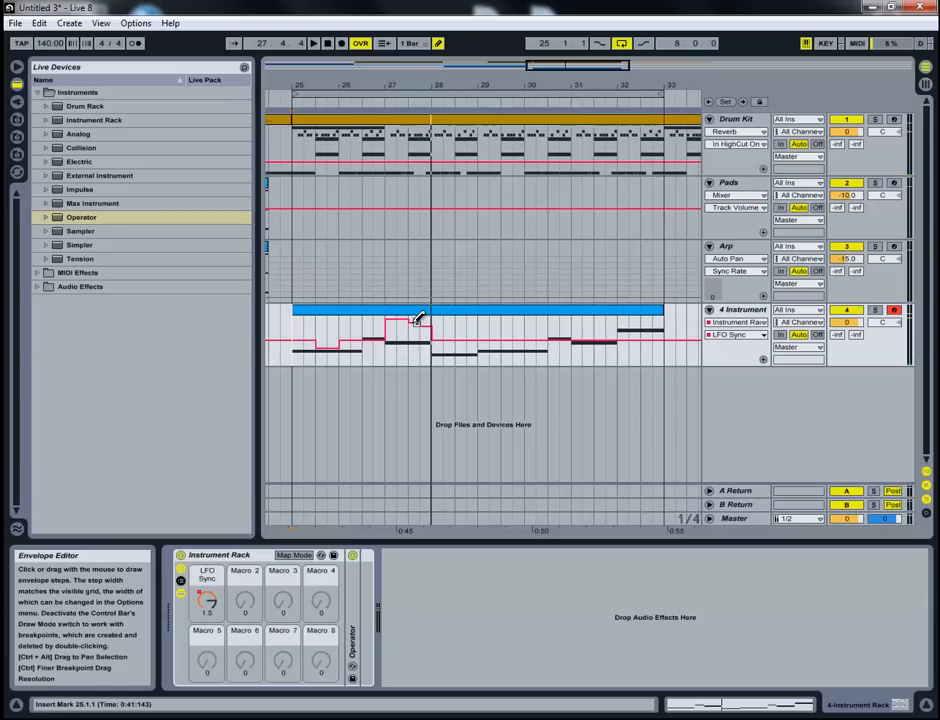
key("space")
left_click(421, 328)
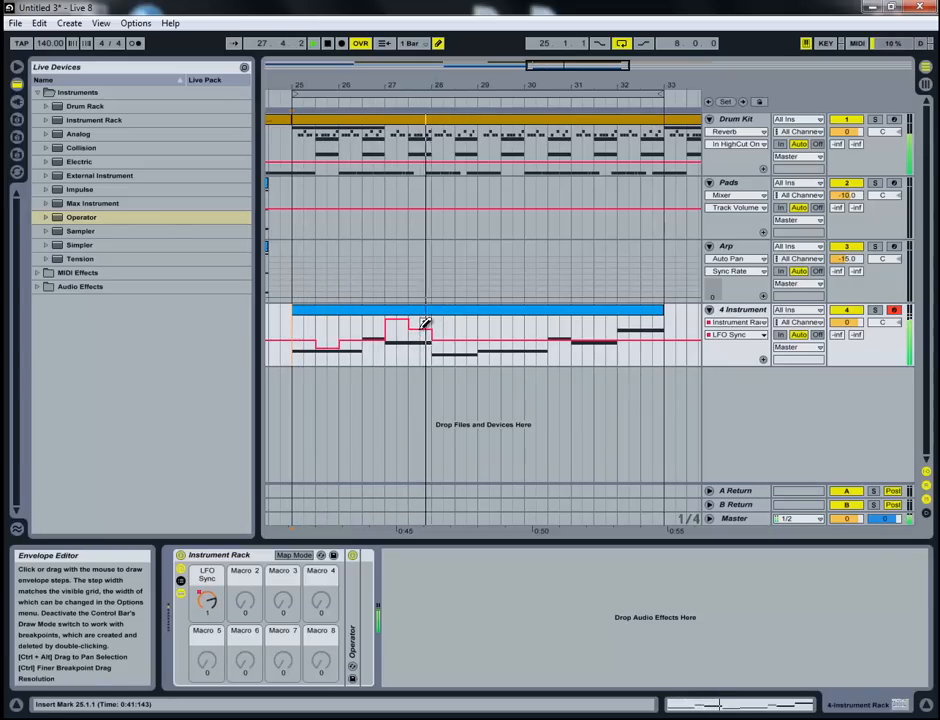
- Draw LFO Sync dips in the second halves of bars 28 and 29, including 1/16 at 29.3, and 1.5 over the second half of bar 30
left_click(467, 329)
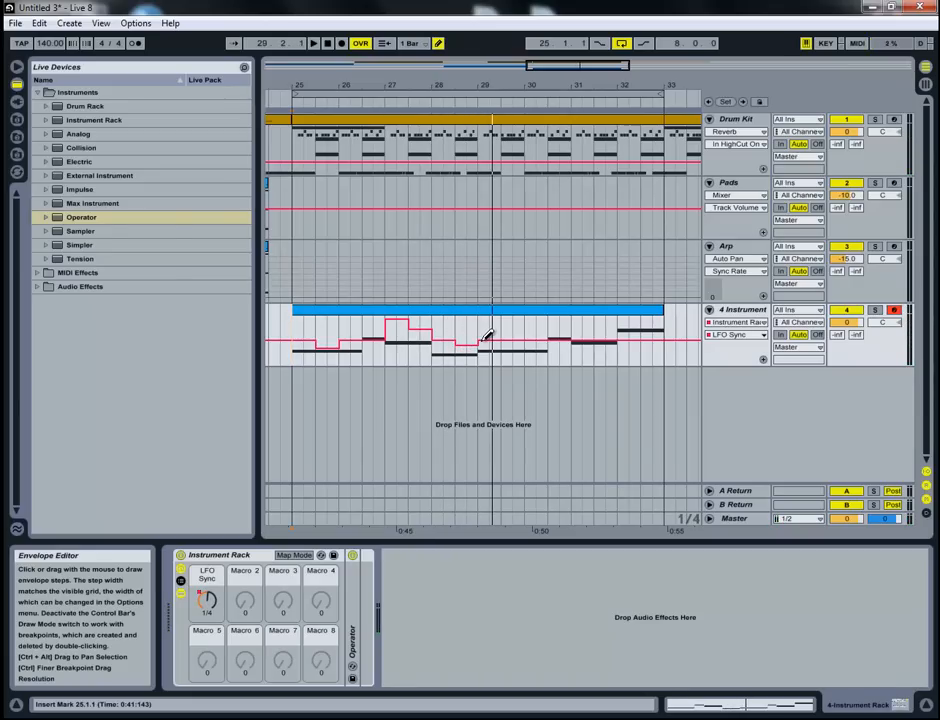
key("space")
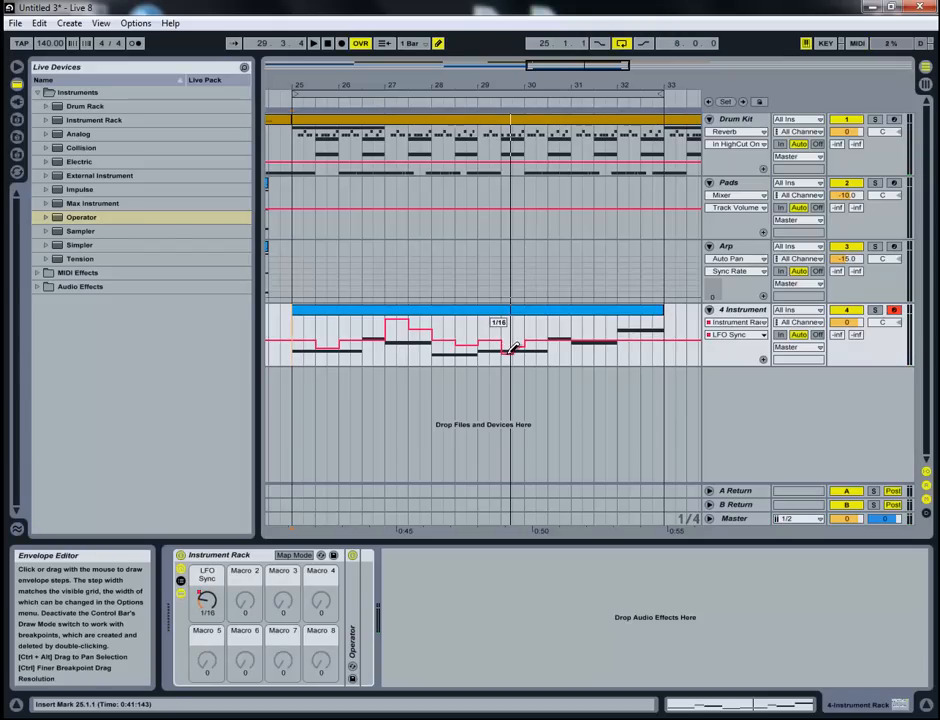
left_click(473, 103)
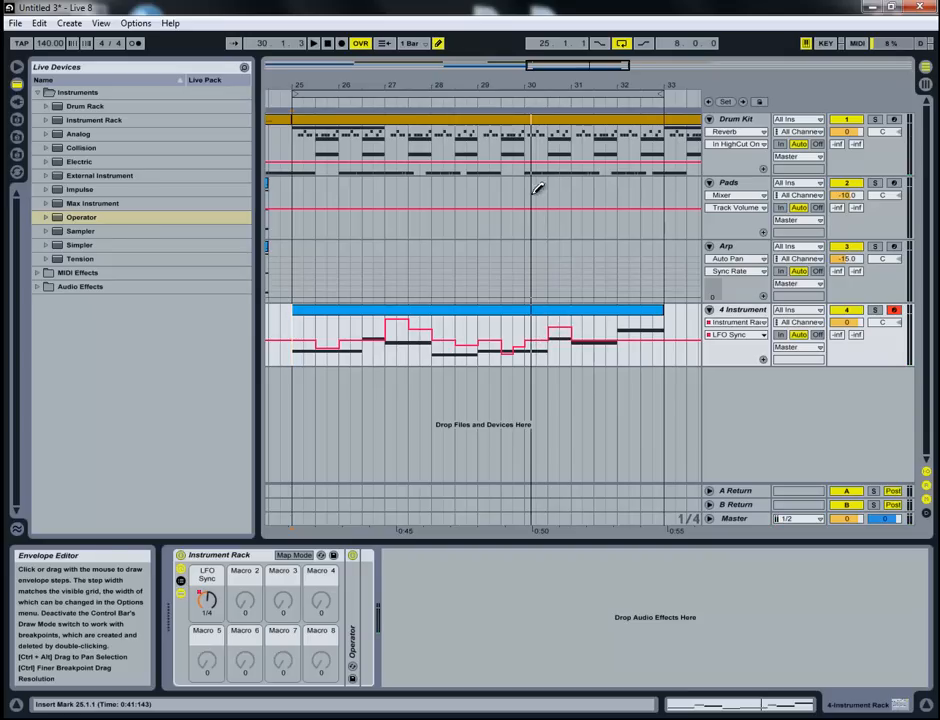
key("space")
left_click(443, 103)
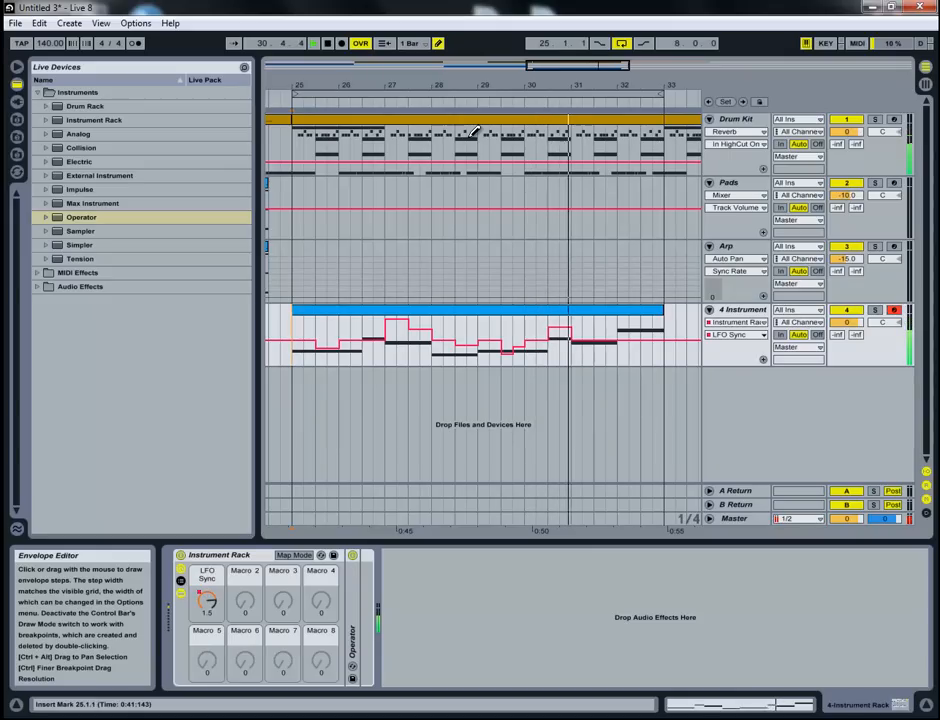
- Draw raised LFO Sync automation over the first half of bar 32, auditioning the end of the loop
mouse_move(628, 333)
left_mouse_down()
mouse_move(632, 352)
mouse_move(629, 331)
left_mouse_up()
left_click(595, 98)
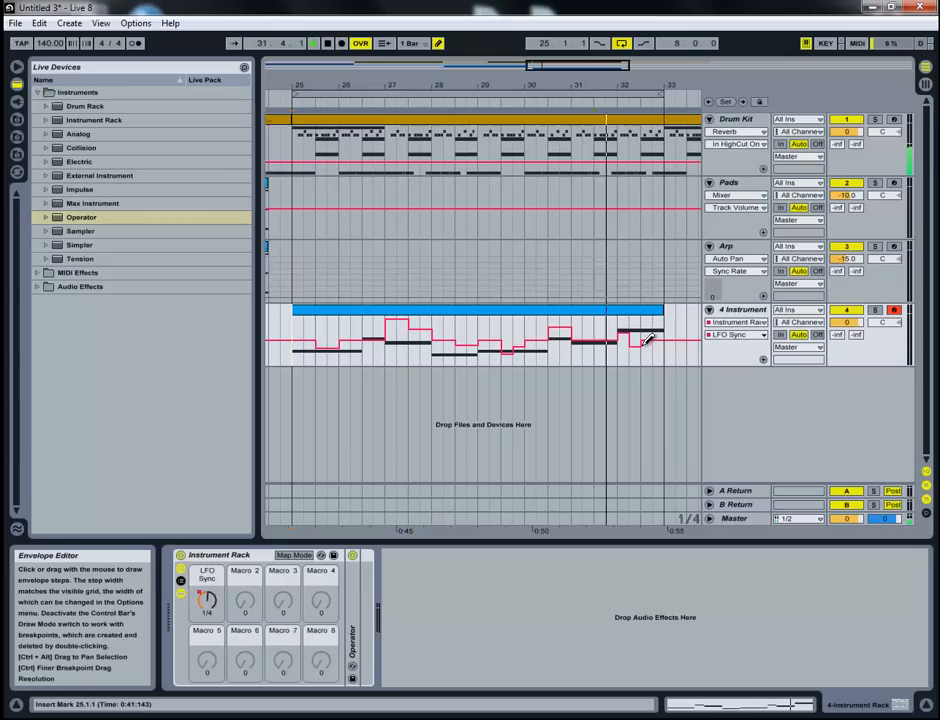
left_click(653, 332)
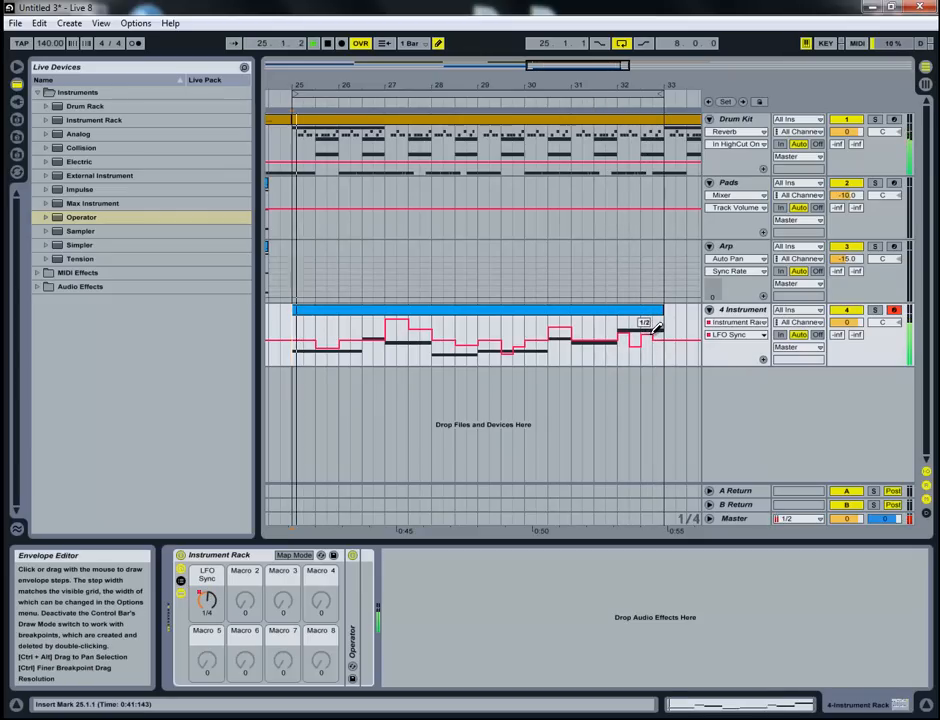
left_click_drag(657, 328, 656, 325)
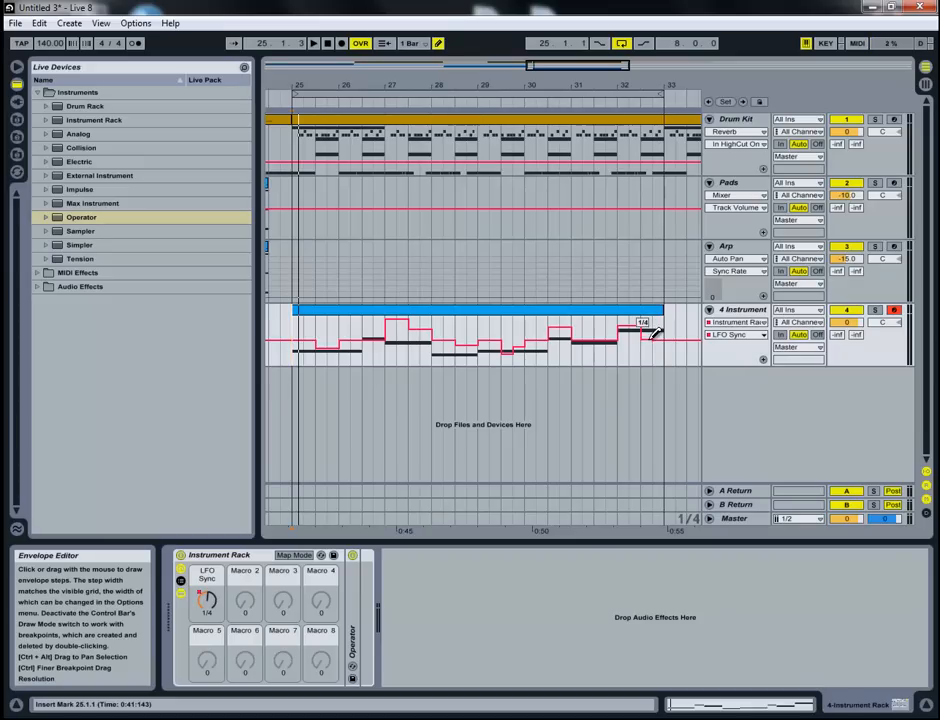
- Dip the LFO Sync automation on beat three of bar 32, return to 1/4 on beat four, and listen to the loop's ending
left_click(594, 100)
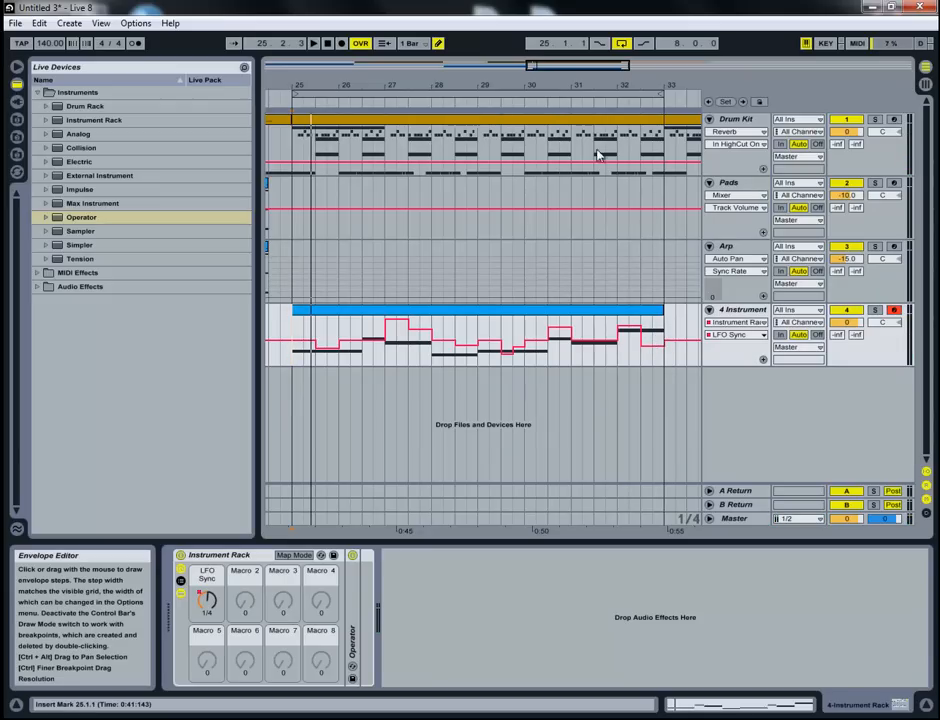
left_click(603, 98)
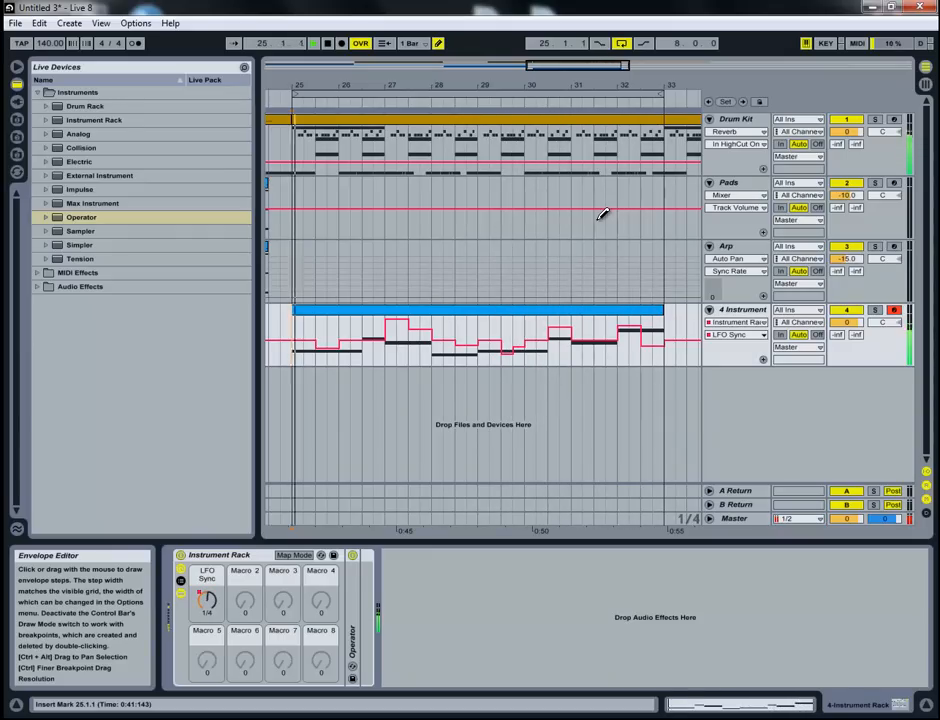
key("space")
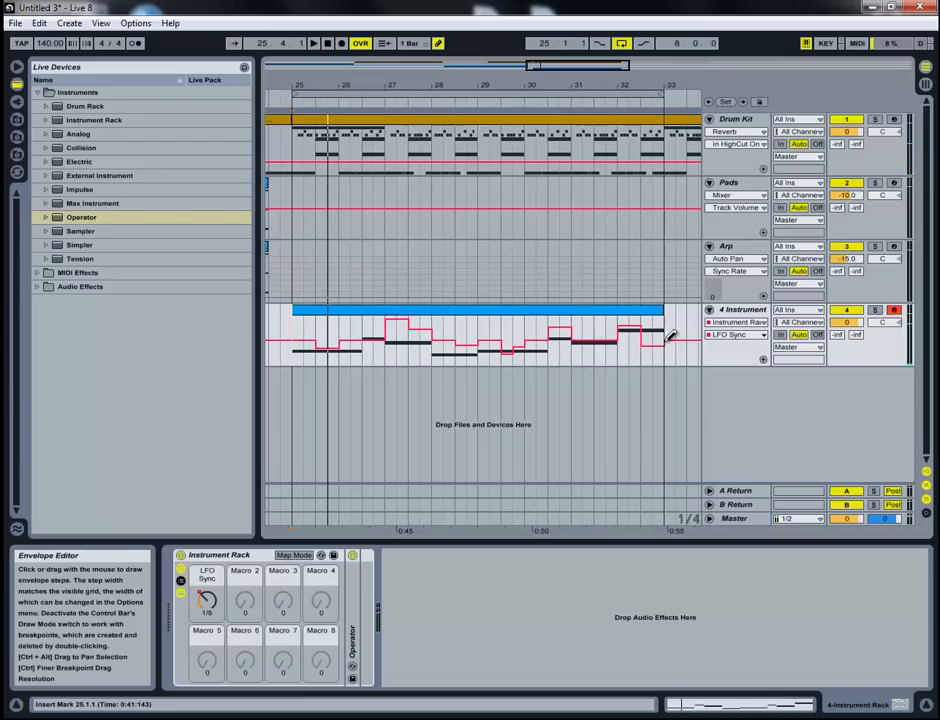
left_click(604, 101)
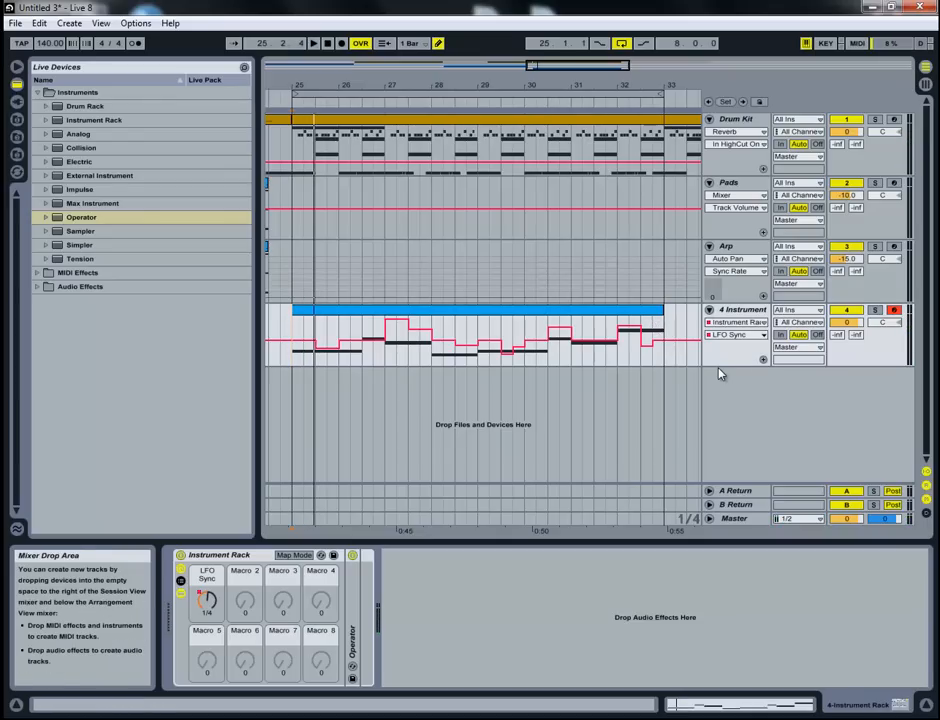
- Select the bass clip spanning bars 25 to 33 and unfold Operator in the Instrument Rack
left_click(614, 318)
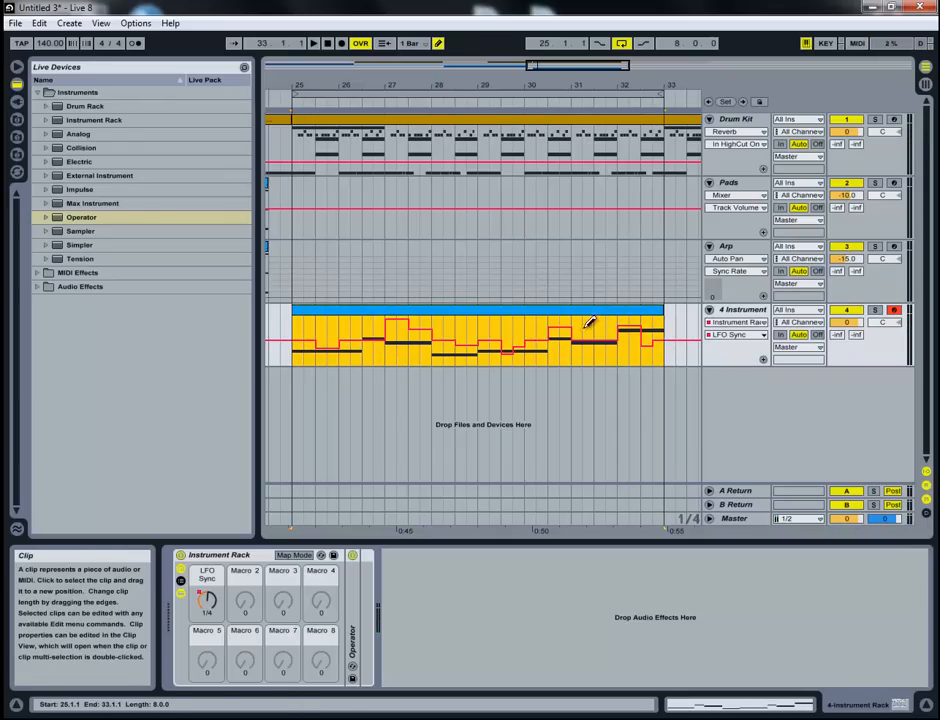
left_click(350, 583)
double_click(350, 583)
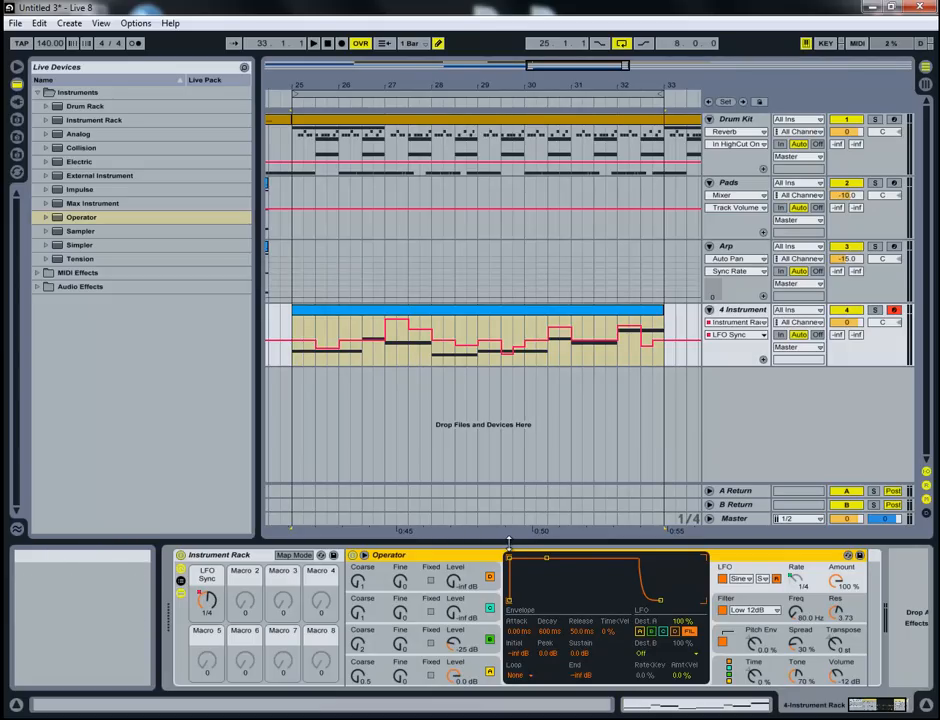
- Set Operator's oscillator C to coarse 3 with a Triangle wave and raise its level to -11 dB while auditioning the loop
left_click(357, 643)
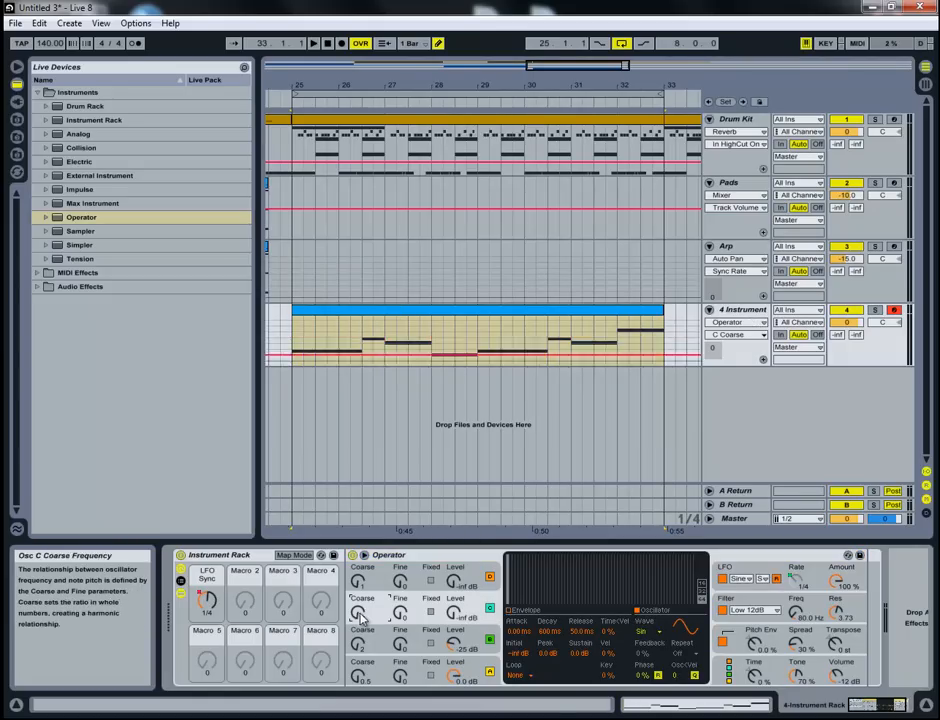
left_click(455, 610)
left_click_drag(447, 618, 452, 614)
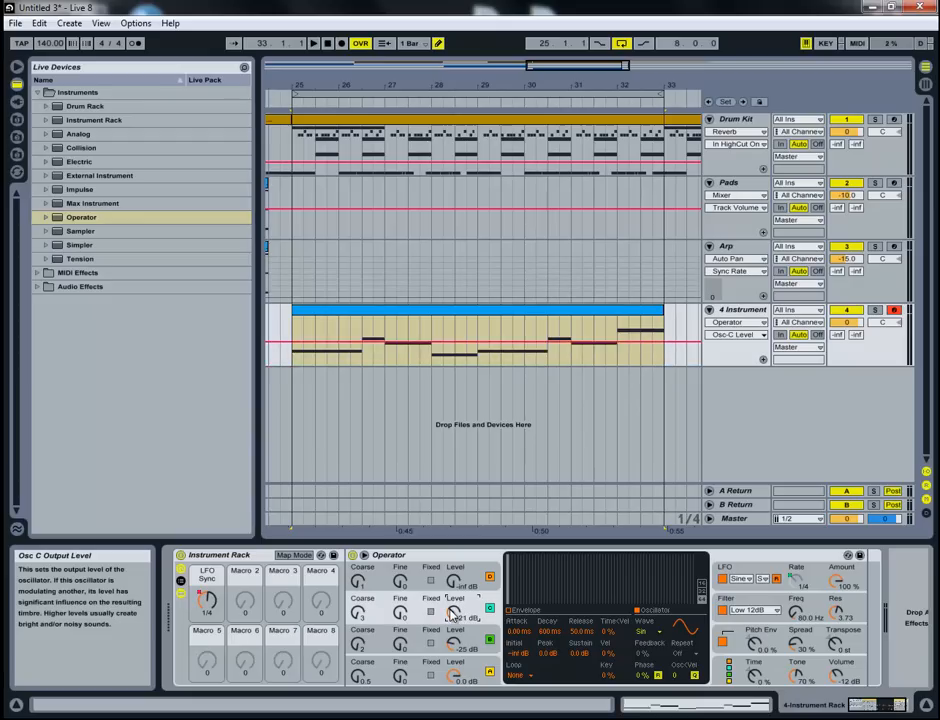
left_click(640, 632)
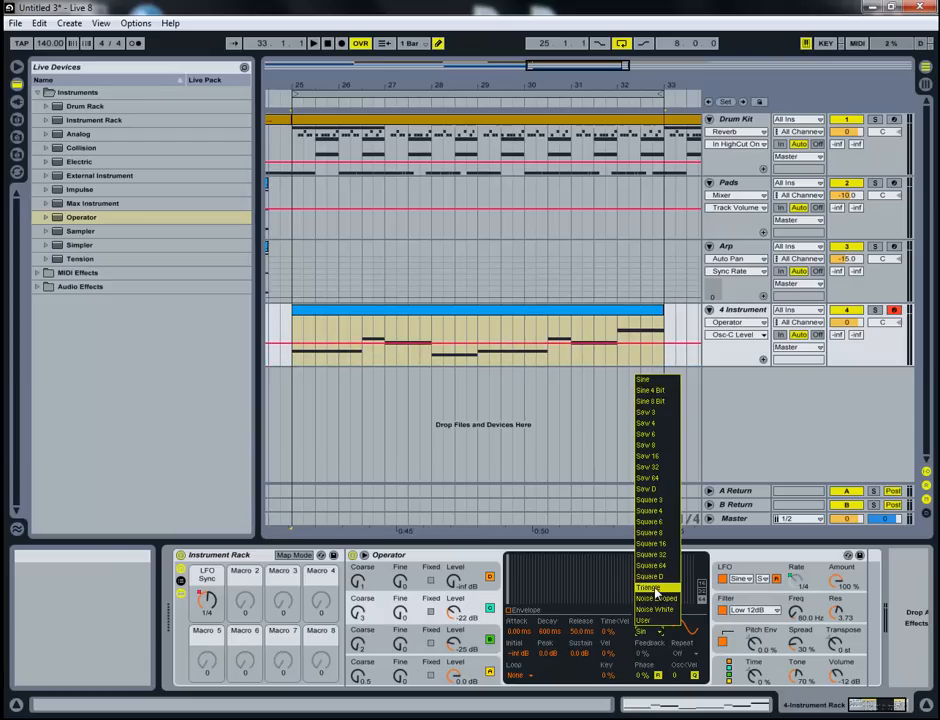
left_click(660, 583)
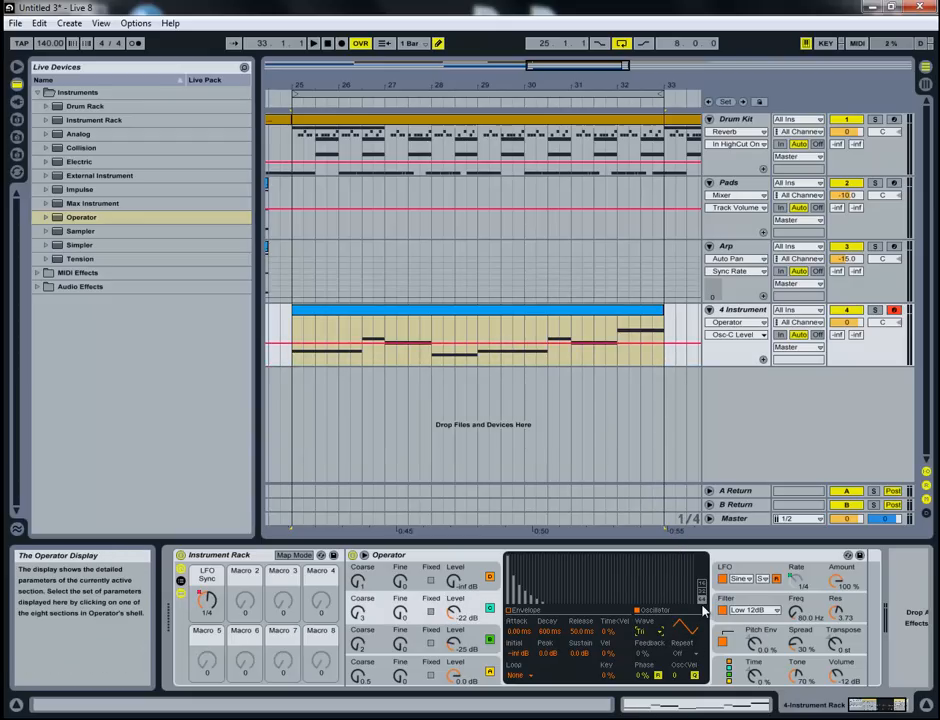
key("space")
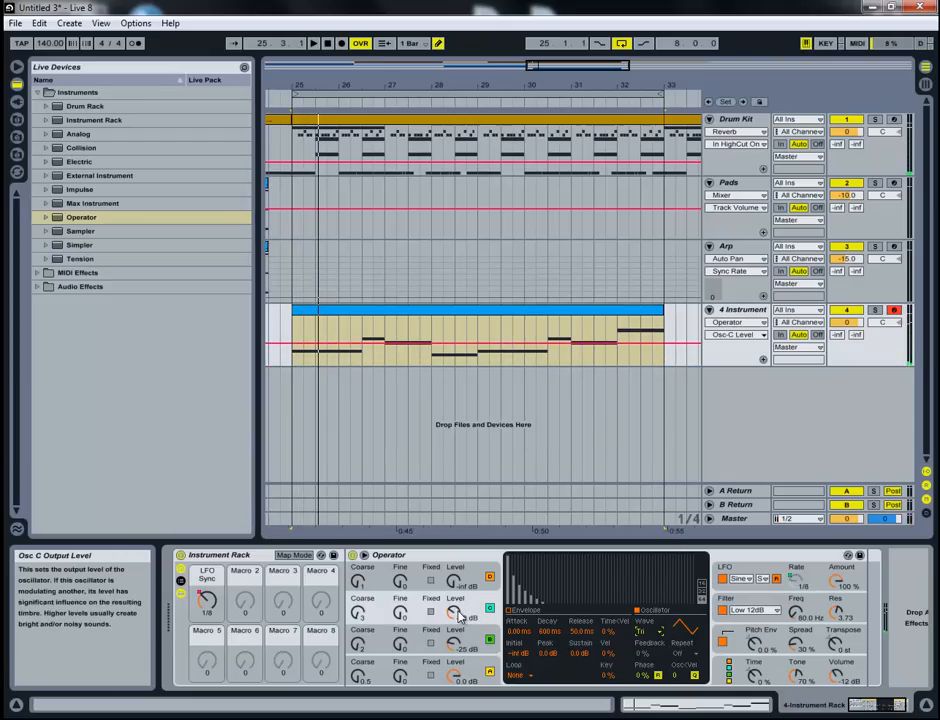
left_click_drag(457, 616, 455, 626)
key("space")
key("space")
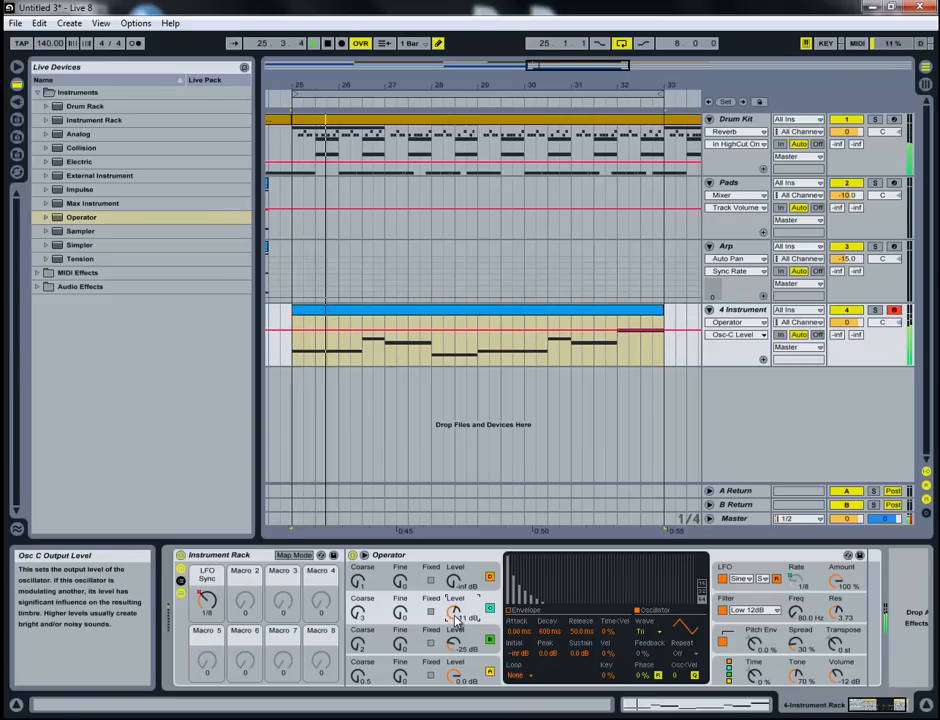
- Change oscillator C's waveform to Square 6 and tune it to coarse 14 and fine 3 during playback
left_click(633, 627)
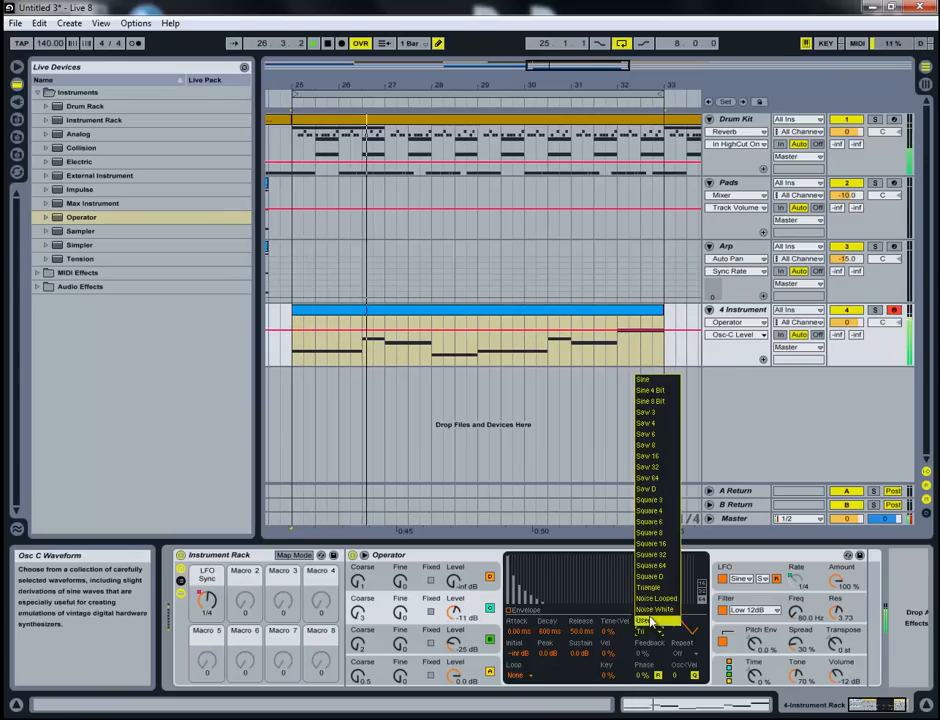
left_click(655, 510)
left_click(358, 614)
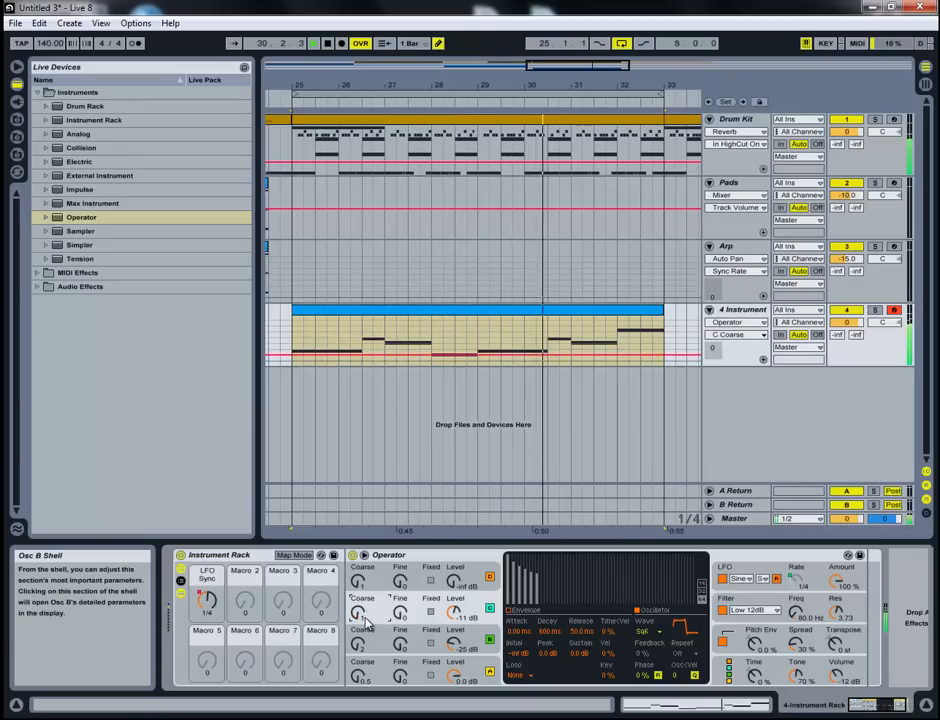
left_click(400, 614)
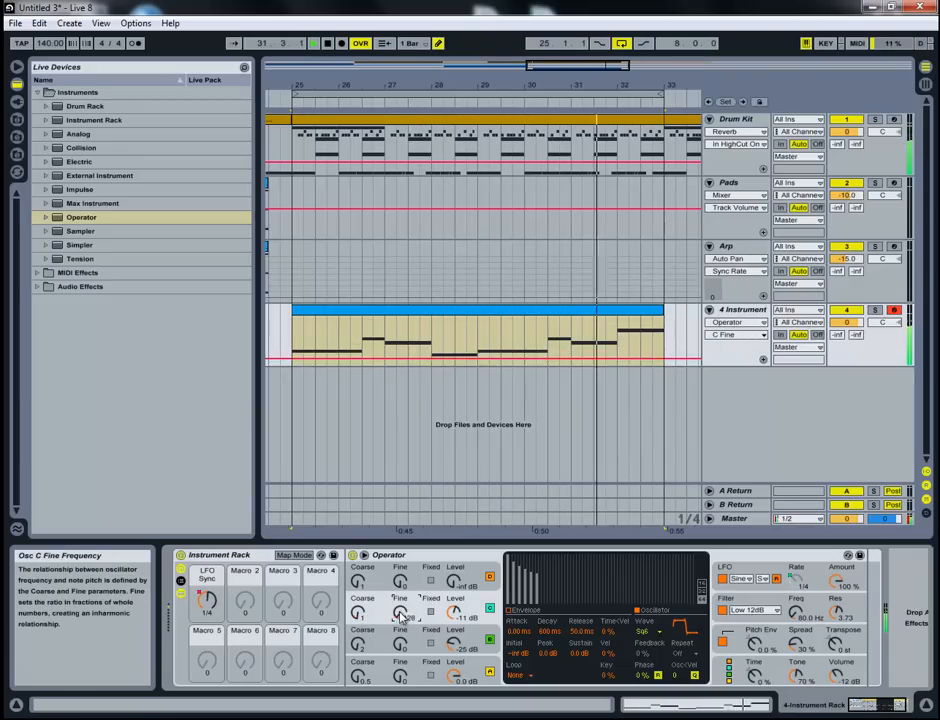
left_click(360, 614)
left_click(402, 615)
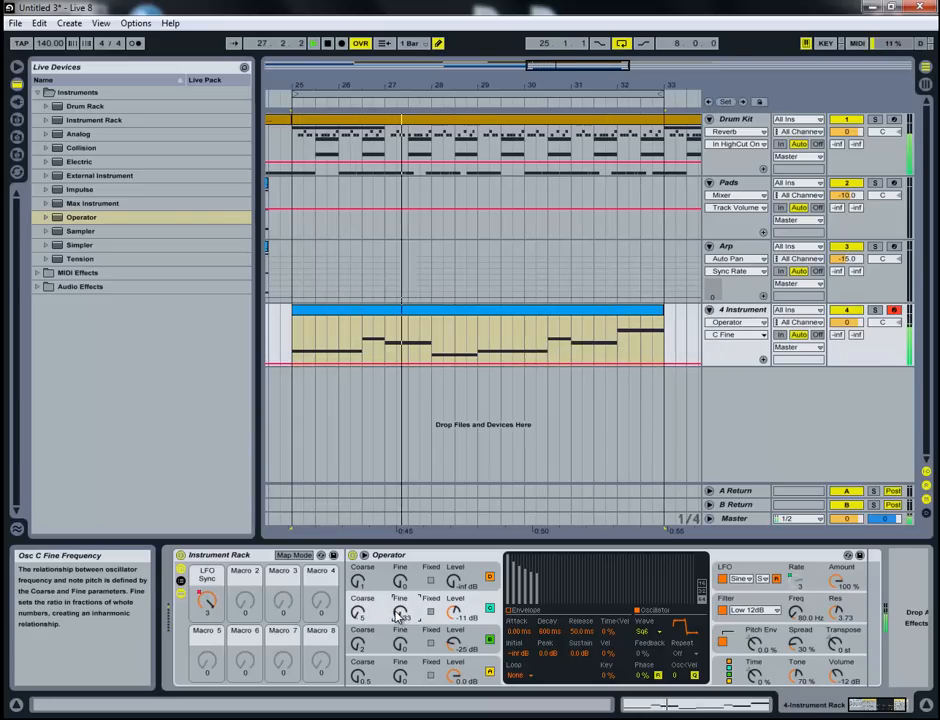
left_click(357, 614)
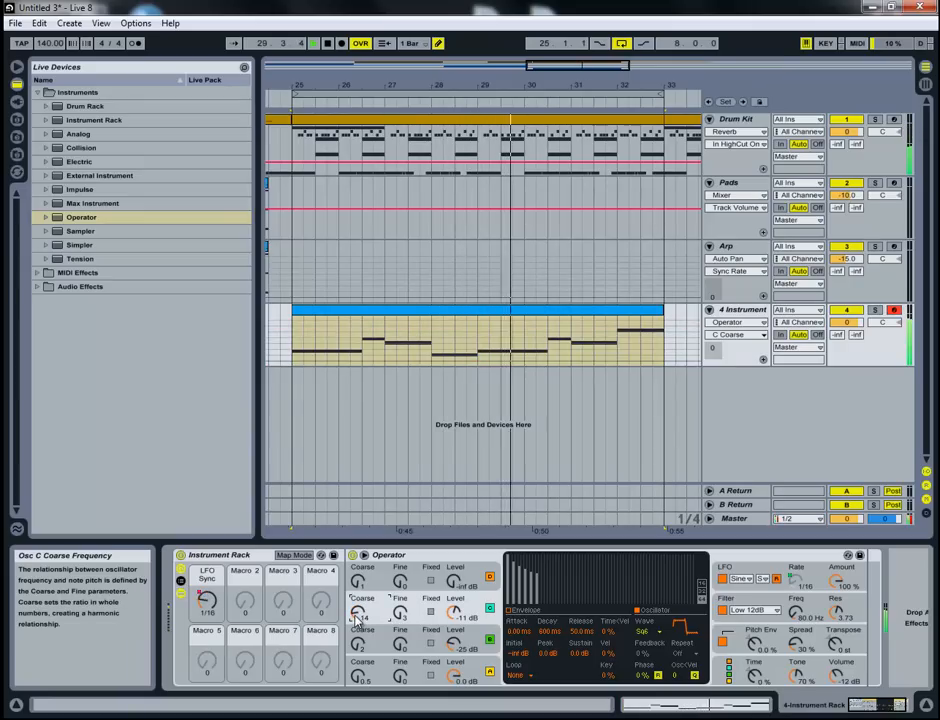
left_click(473, 608)
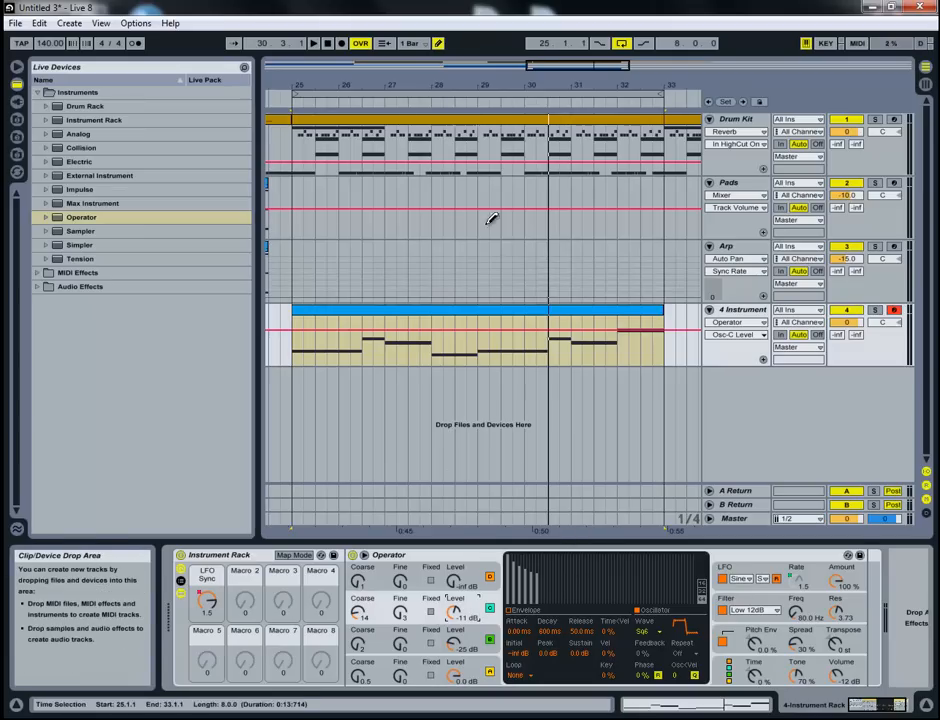
- Turn off Draw Mode and display the rack's LFO Sync automation on the bass track
left_click_drag(575, 64, 577, 185)
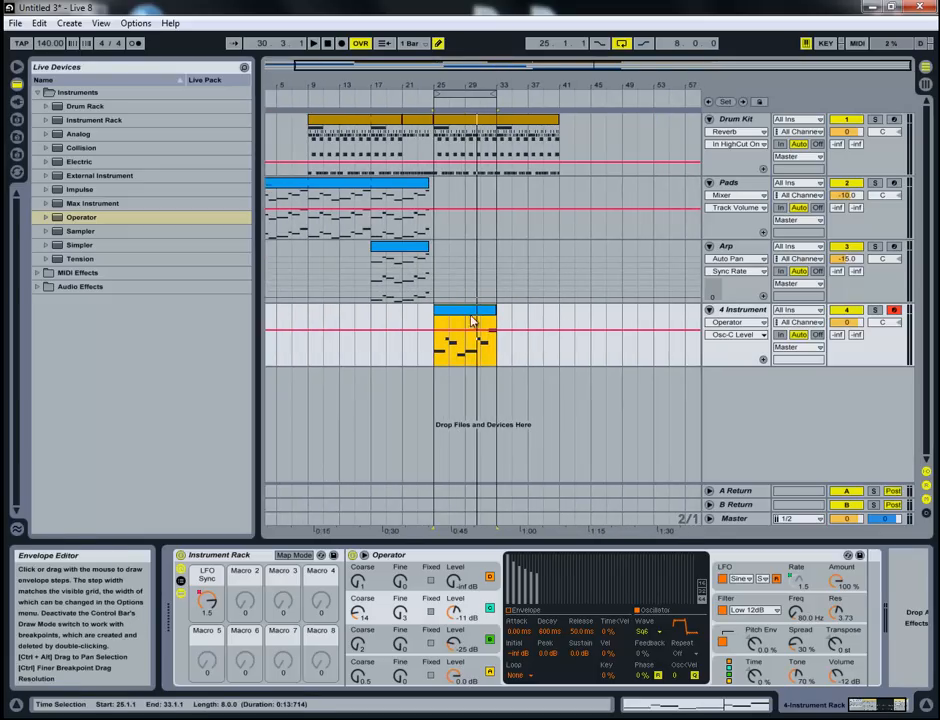
left_click(437, 43)
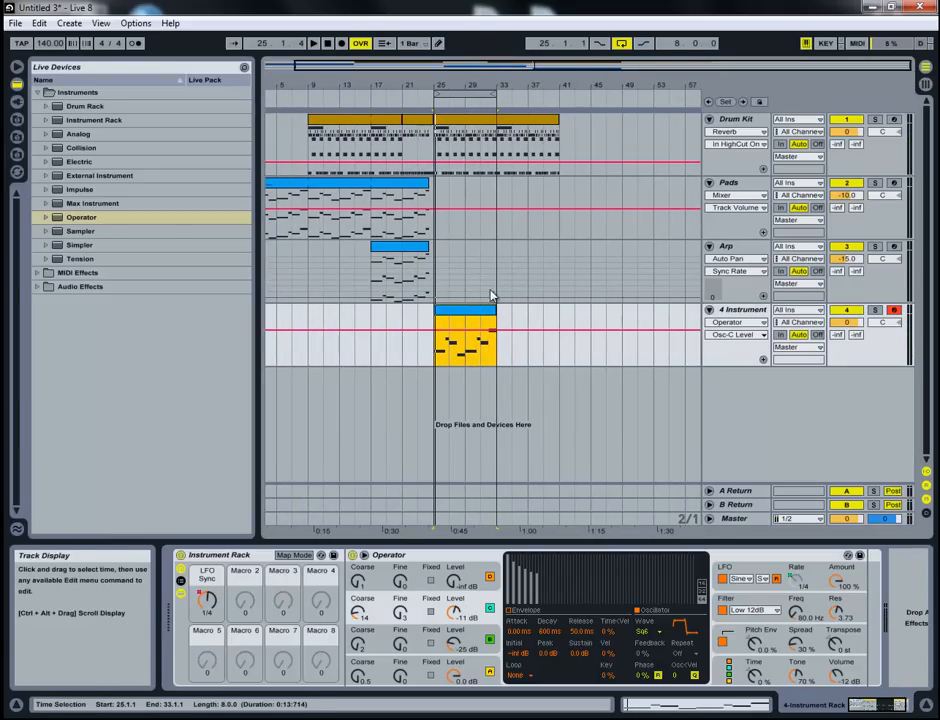
left_click_drag(545, 63, 598, 162)
left_click(207, 599)
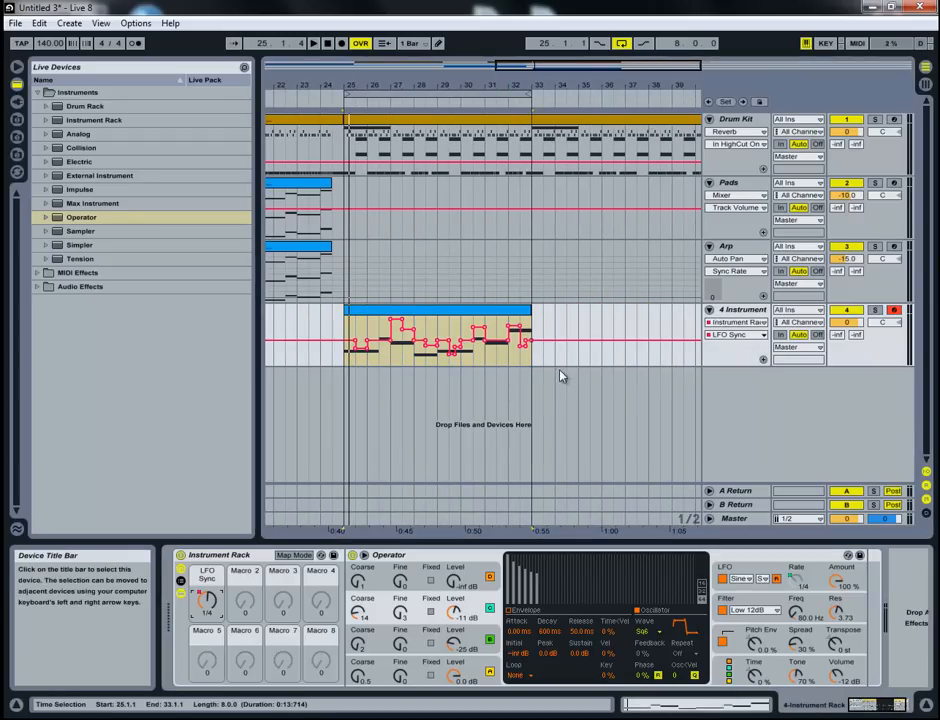
- Try duplicating the bass clip with its LFO Sync automation to bar 33, and undo the copy
left_click_drag(530, 313, 491, 325)
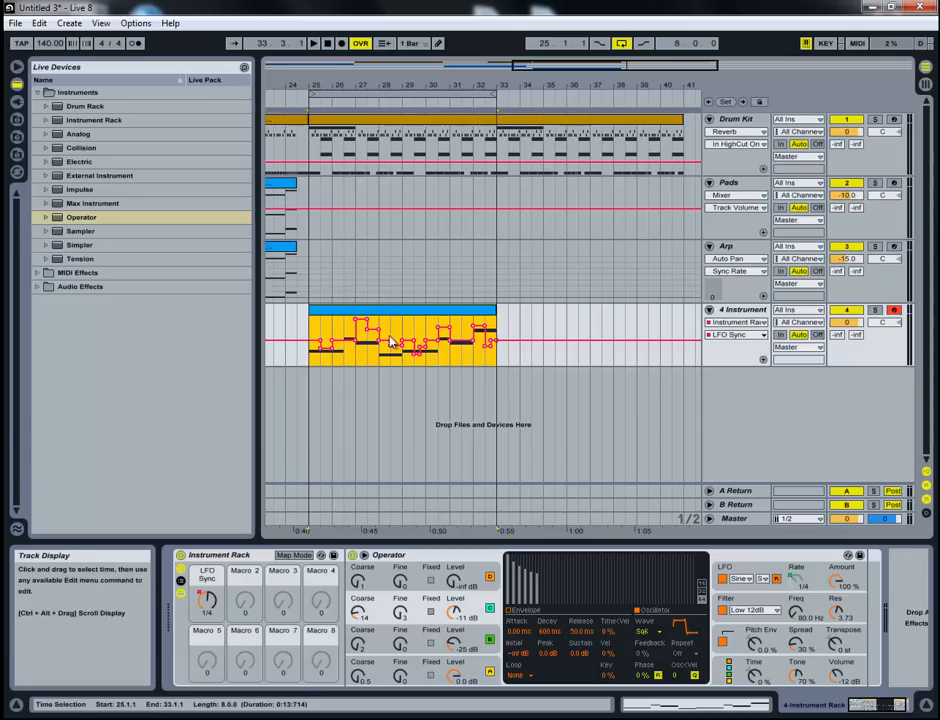
left_click(330, 300)
left_click(333, 312)
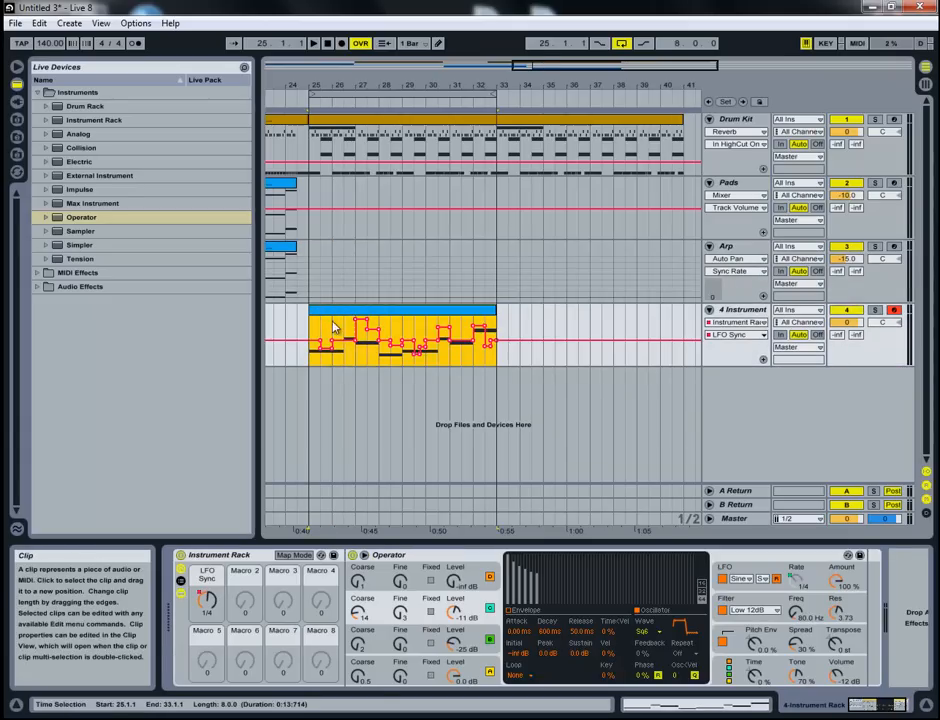
left_click_drag(348, 308, 519, 321)
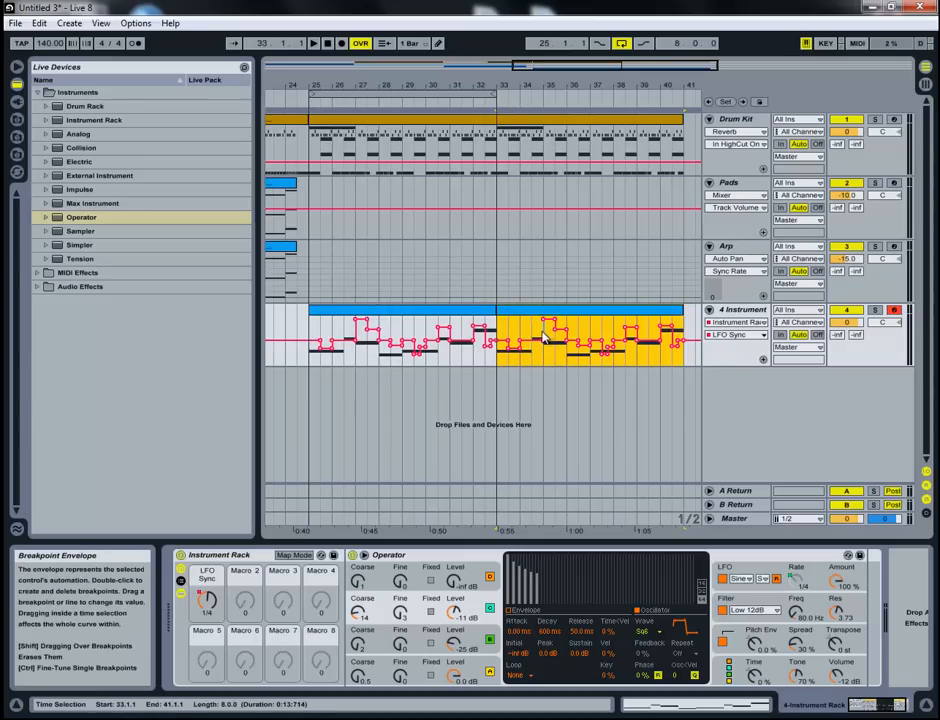
key("ctrl+z")
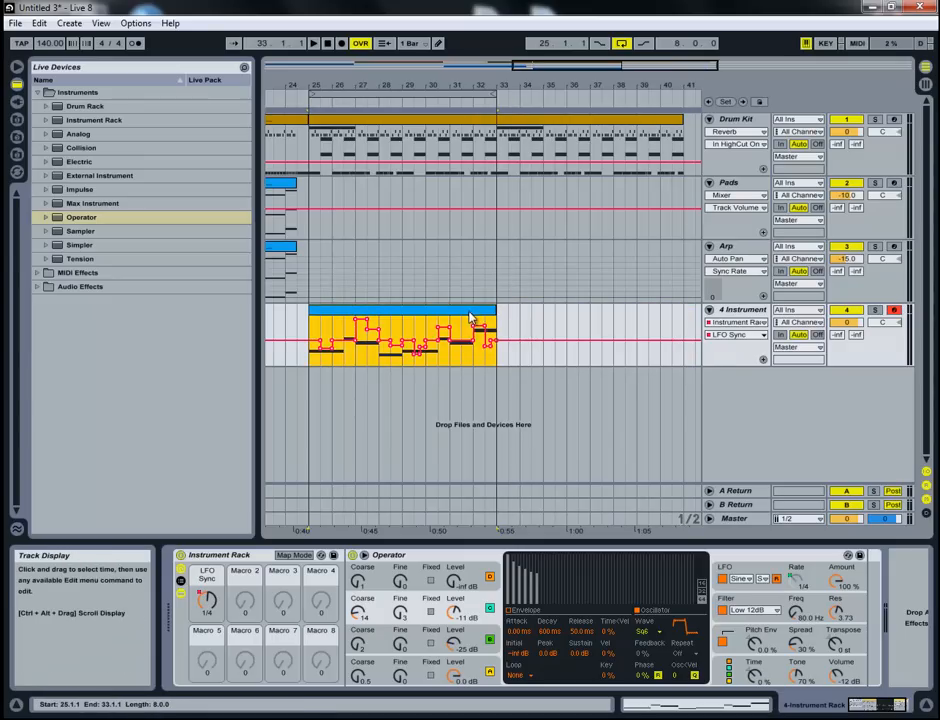
- Insert an audio track below the bass track and set its input to 4-Instrument Rack
right_click(768, 383)
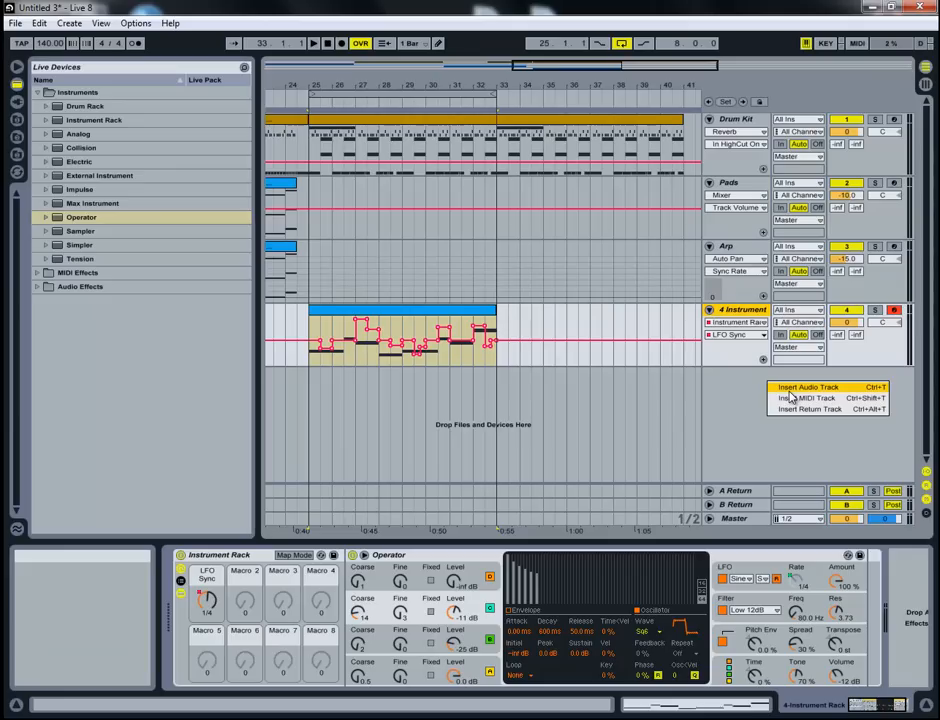
left_click(790, 389)
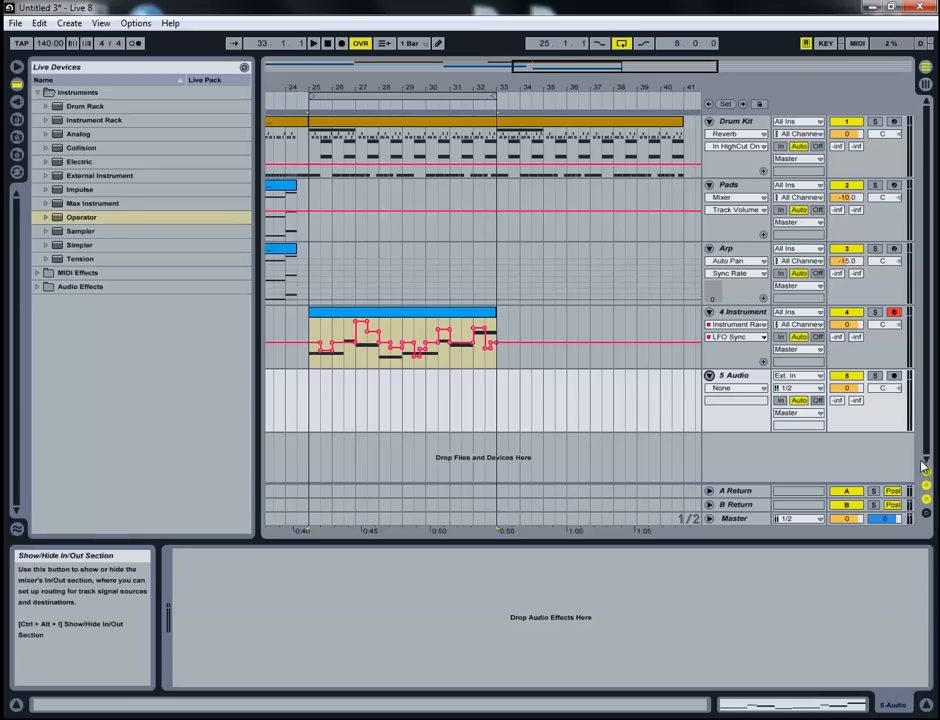
left_click(814, 376)
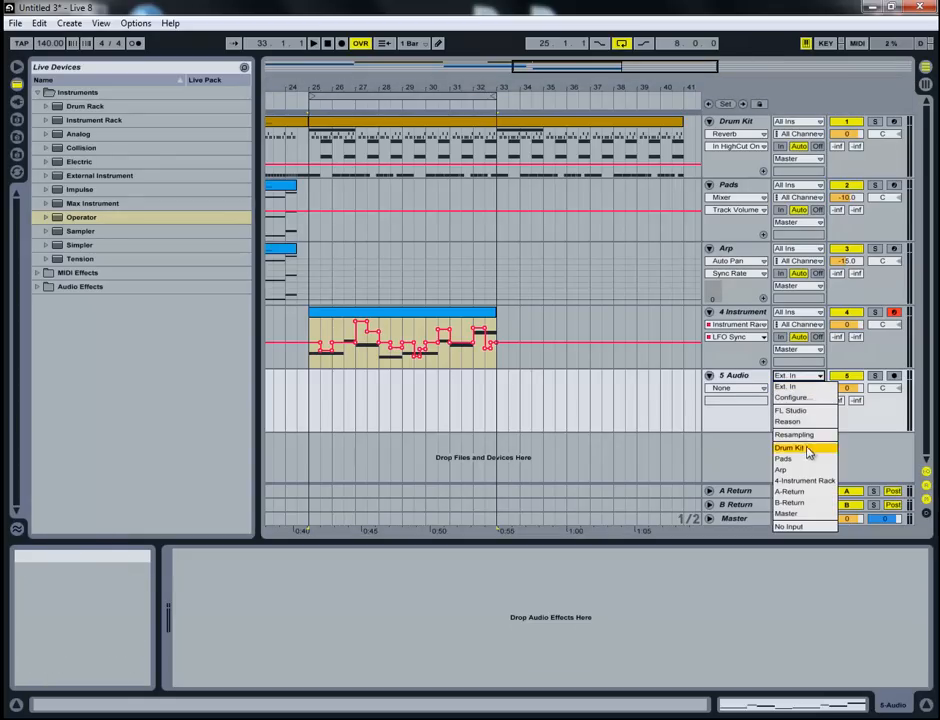
left_click(806, 484)
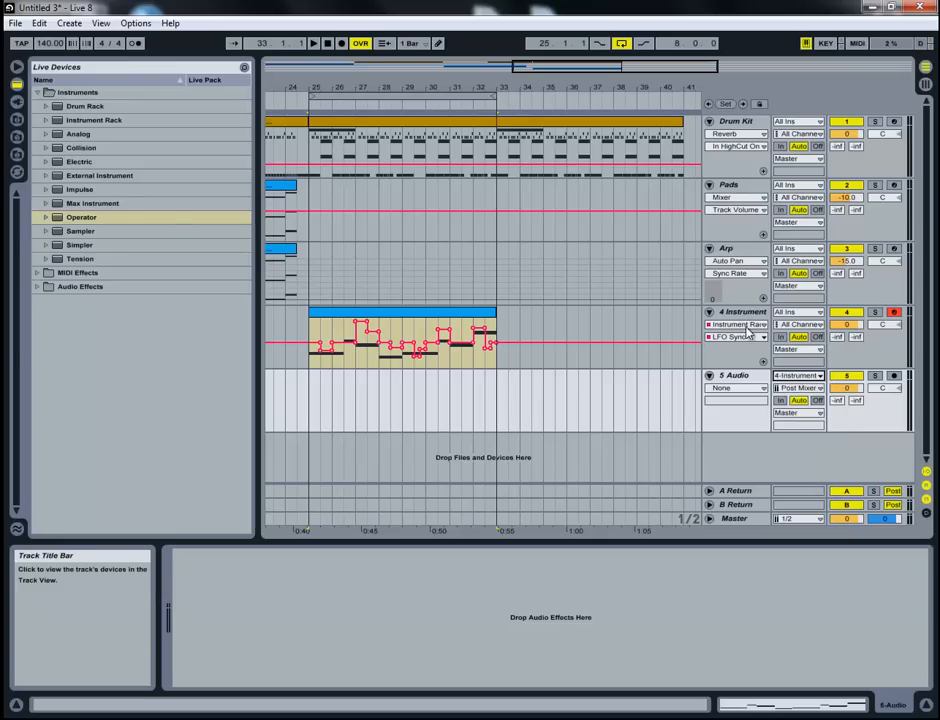
- Set the new audio track's monitoring to In, mute its output and arm it for recording
left_click(781, 401)
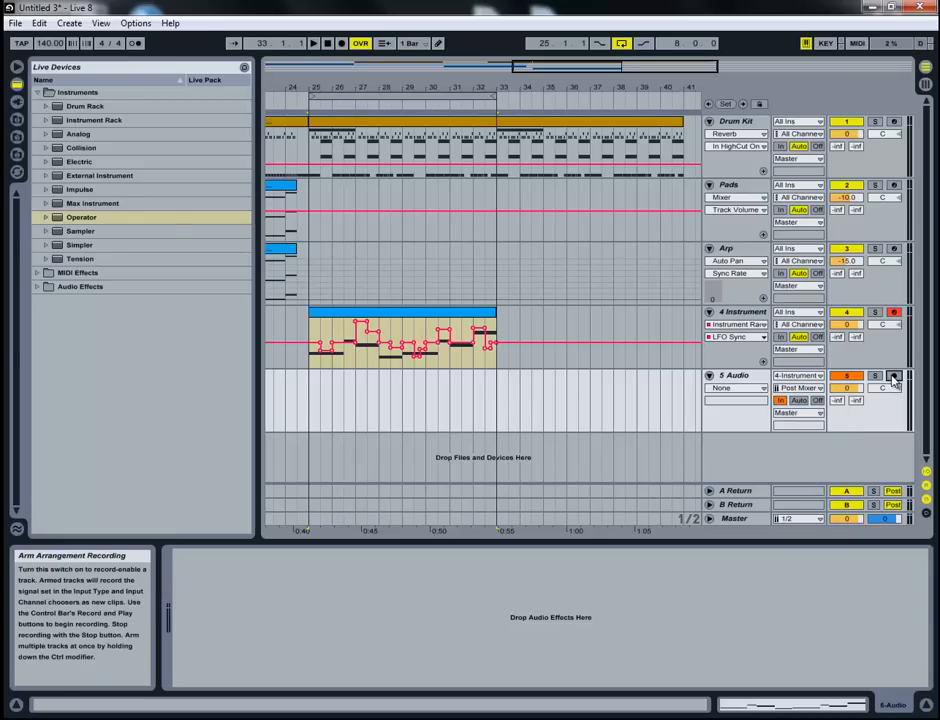
left_click(840, 377)
left_click(893, 377)
- Record the bass onto the audio track from bar 25 with looping off, and trim the recorded clip's end to bar 33
left_click(313, 403)
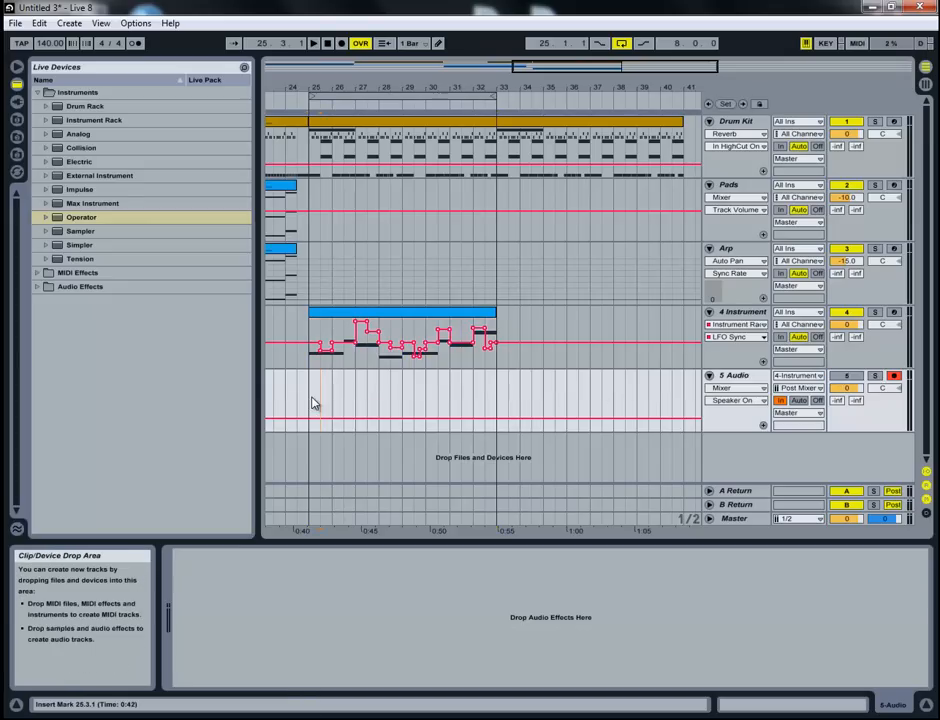
left_click(621, 44)
left_click(341, 44)
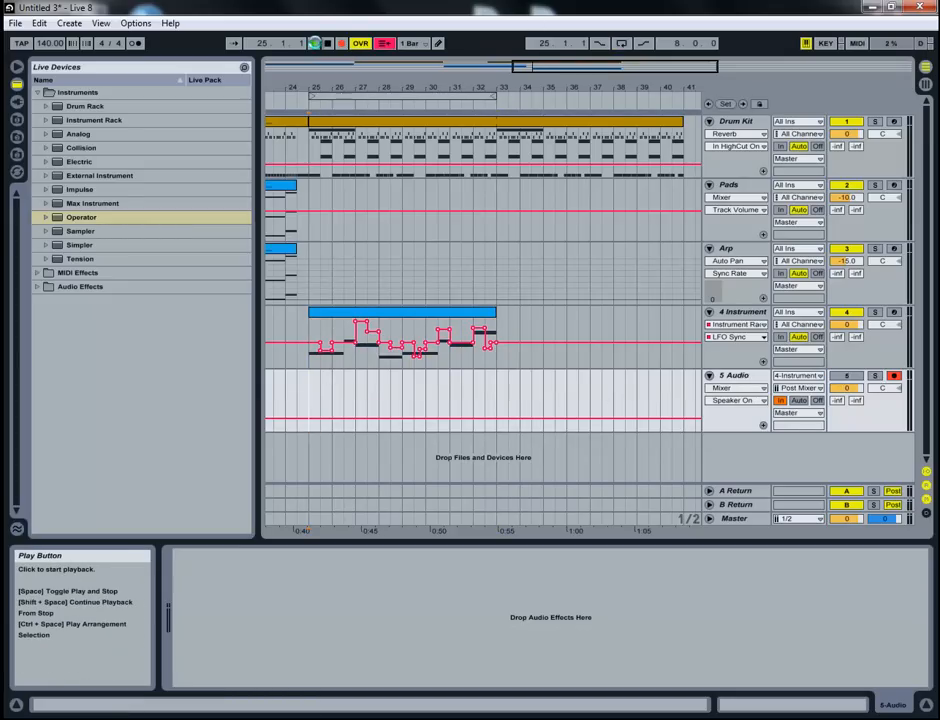
left_click(314, 44)
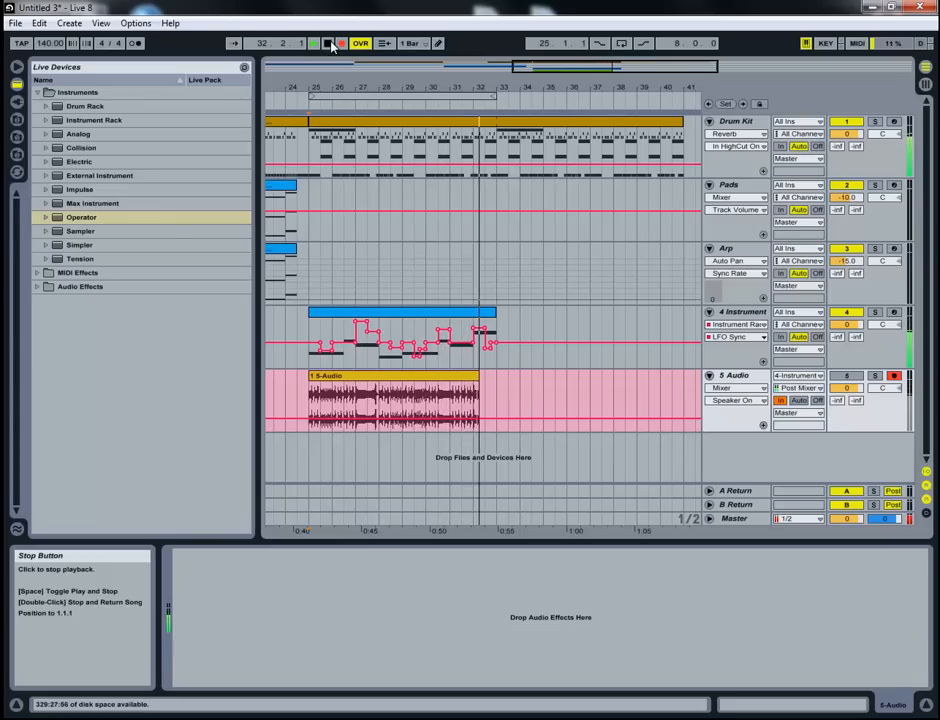
left_click(331, 44)
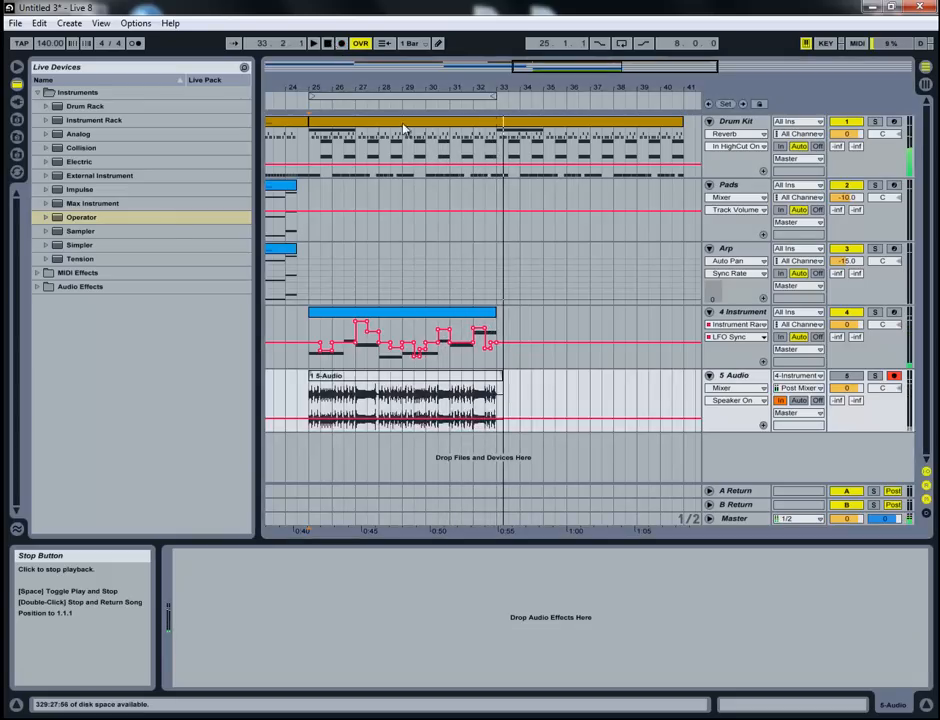
left_click(500, 380)
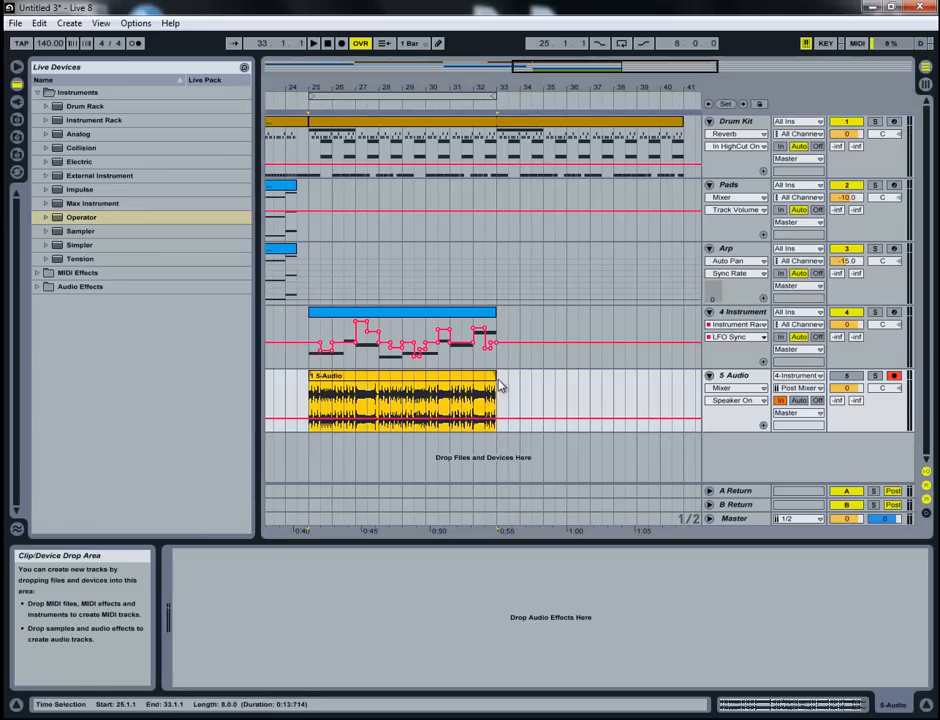
- Disarm and unmute the audio track with Auto monitoring, mute the instrument track, and audition the recorded bass clip
left_click(896, 378)
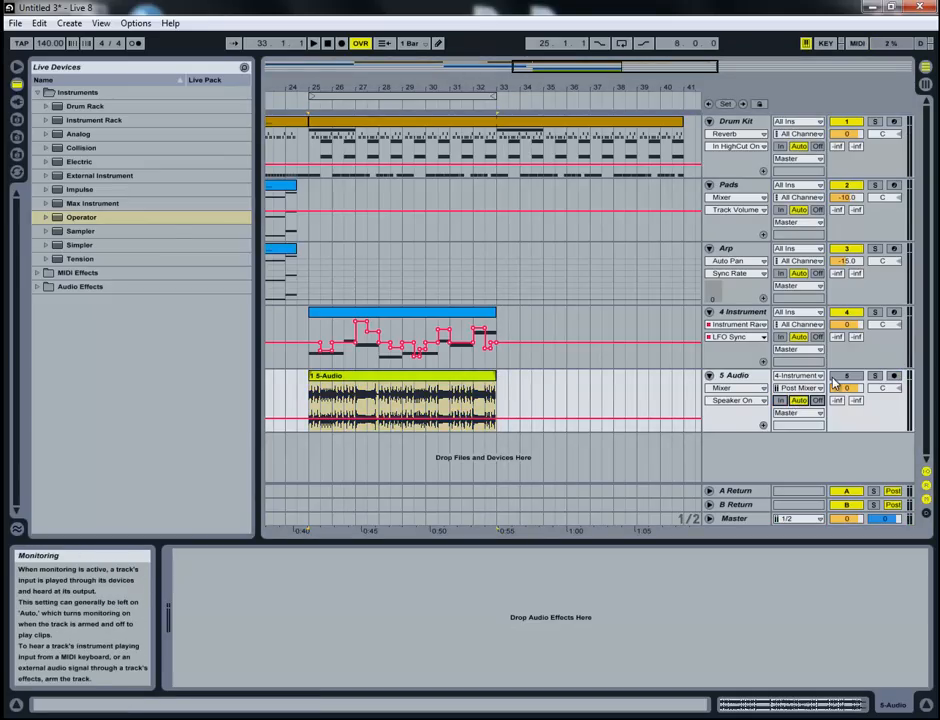
left_click(852, 314)
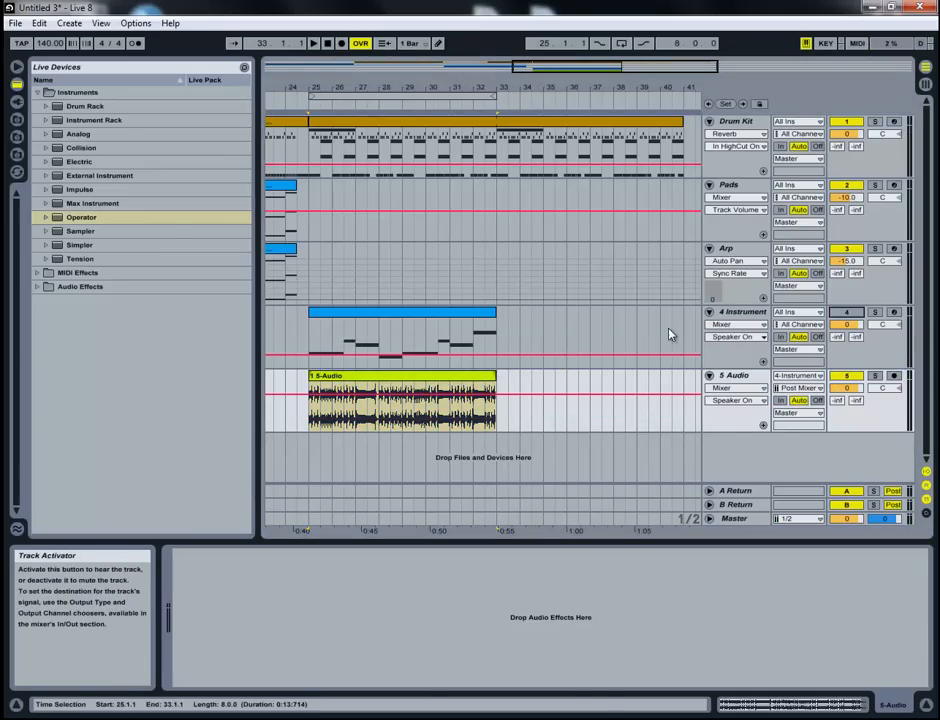
left_click(402, 379)
key("space")
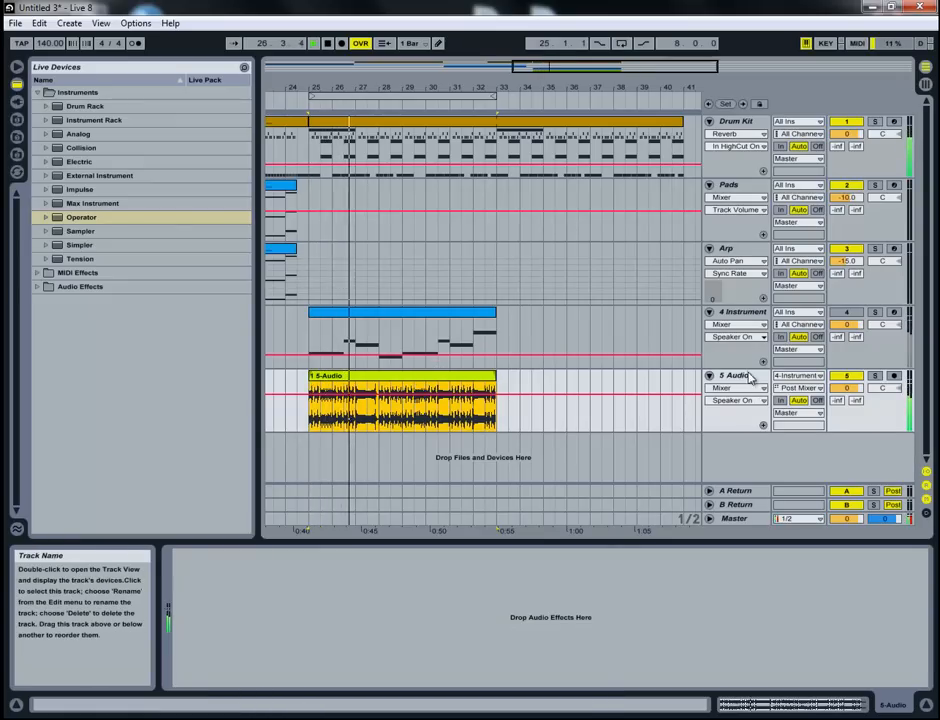
key("space")
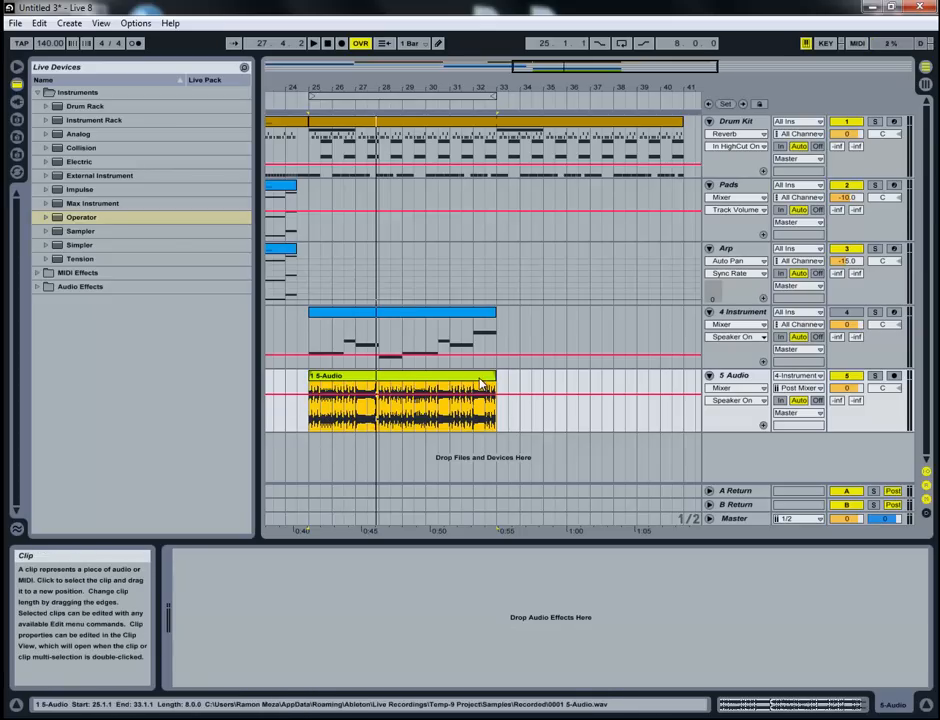
- Delete the recorded 5 Audio track below the bass instrument track
left_click(742, 312)
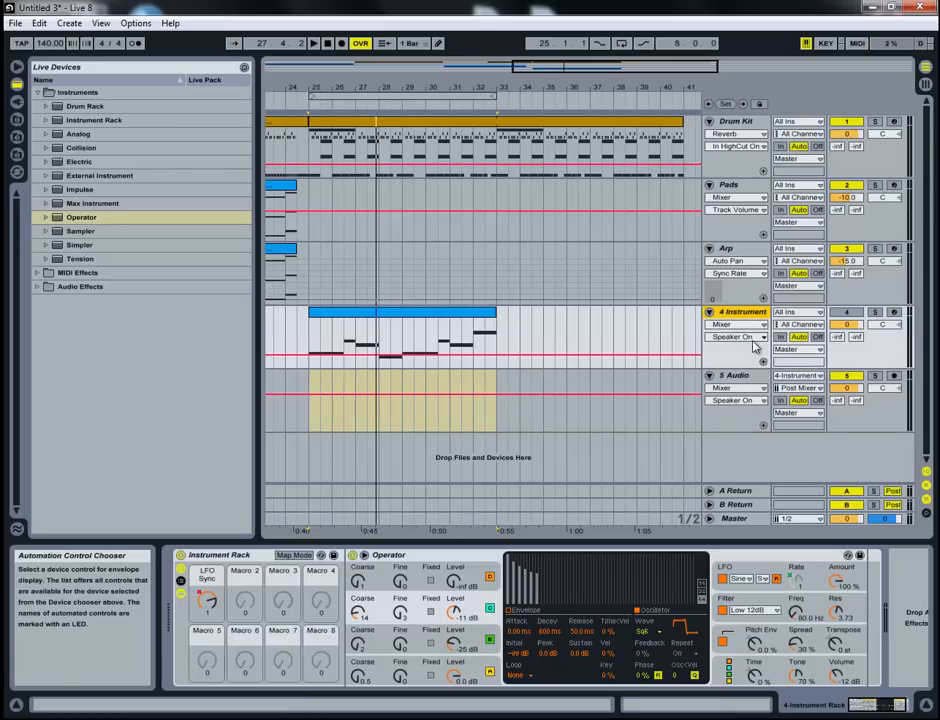
left_click(744, 337)
left_click(740, 333)
left_click(740, 326)
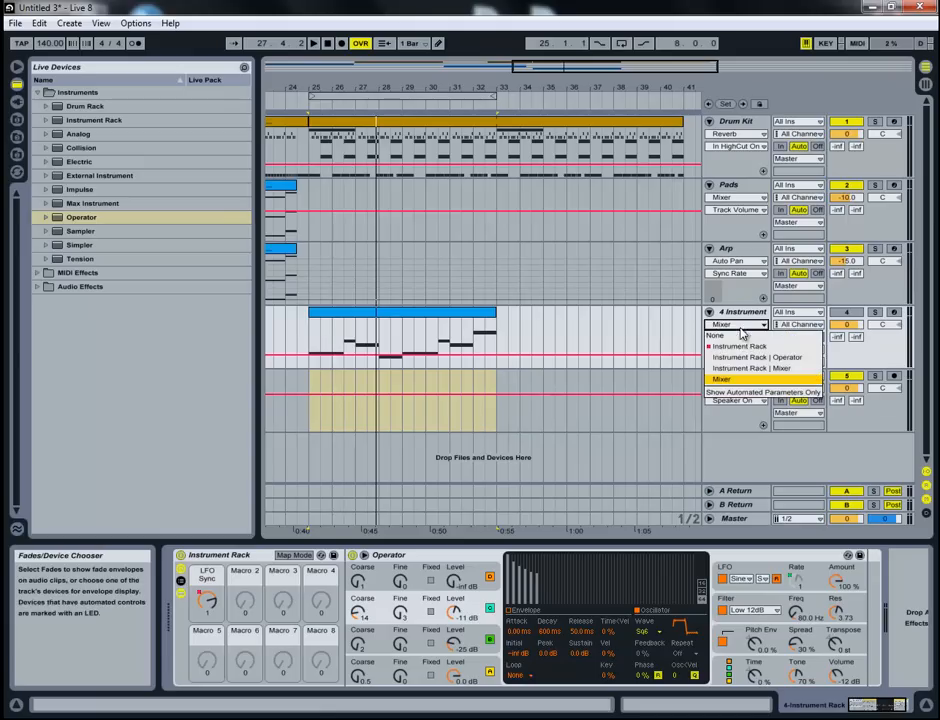
left_click(697, 414)
left_click(728, 376)
key("Delete")
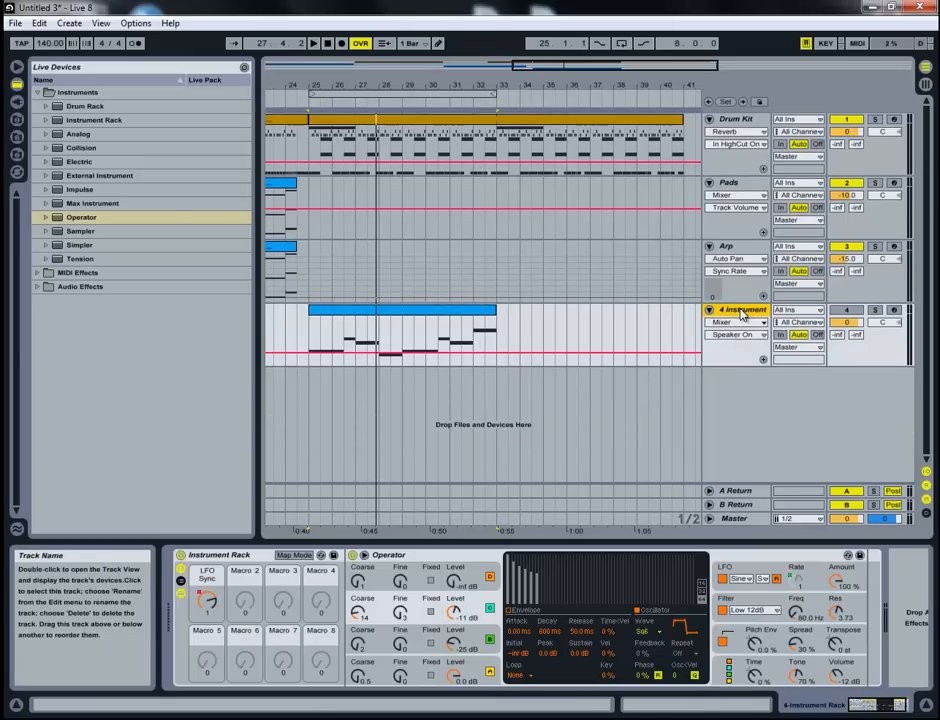
- Freeze the bass instrument track and flatten it to an audio clip
left_click(445, 321)
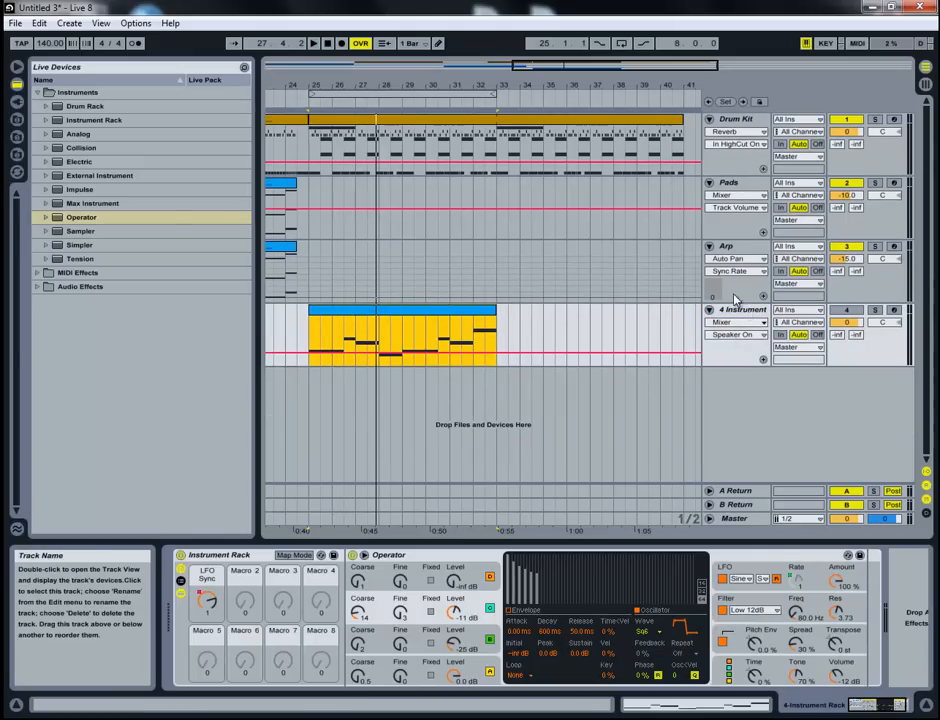
right_click(535, 329)
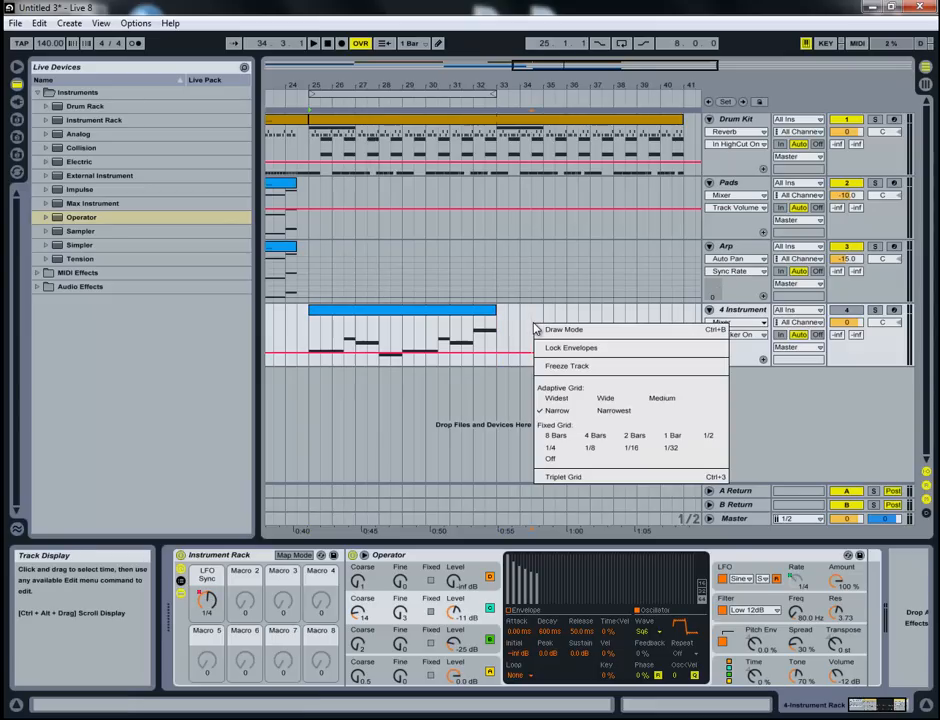
left_click(585, 365)
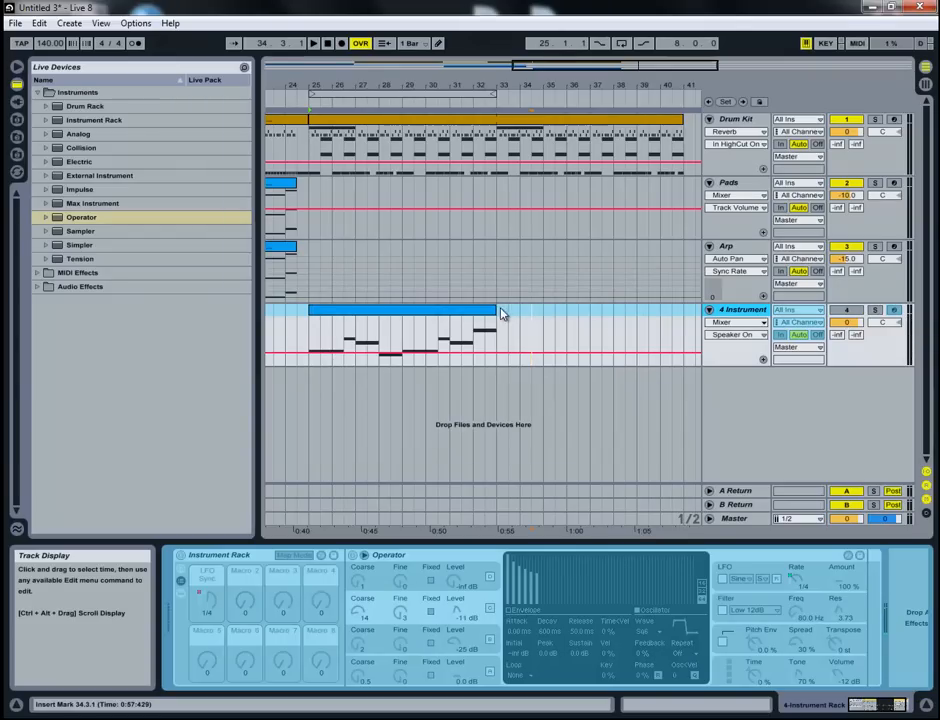
right_click(519, 318)
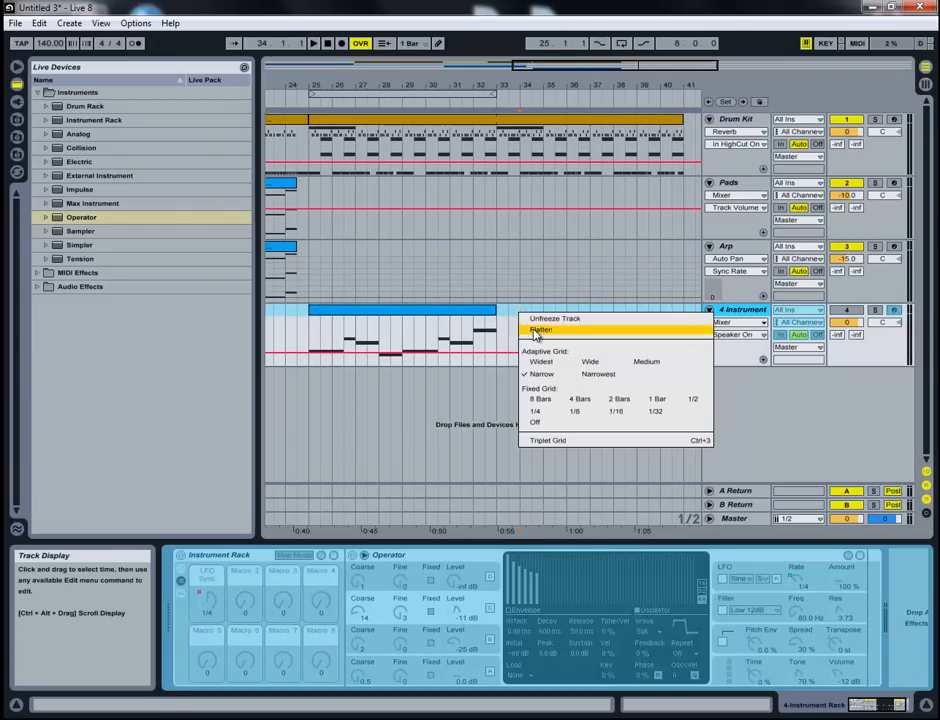
left_click(546, 330)
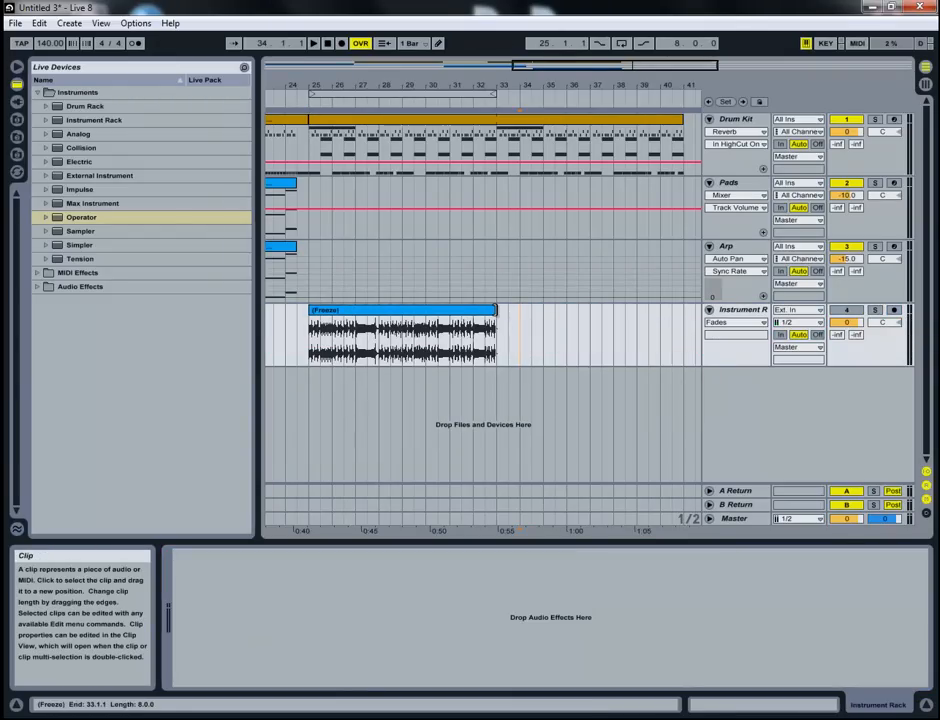
- Check the flattened clip's end at bar 33, then unmute its track and audition it from bar 25
left_click(494, 310)
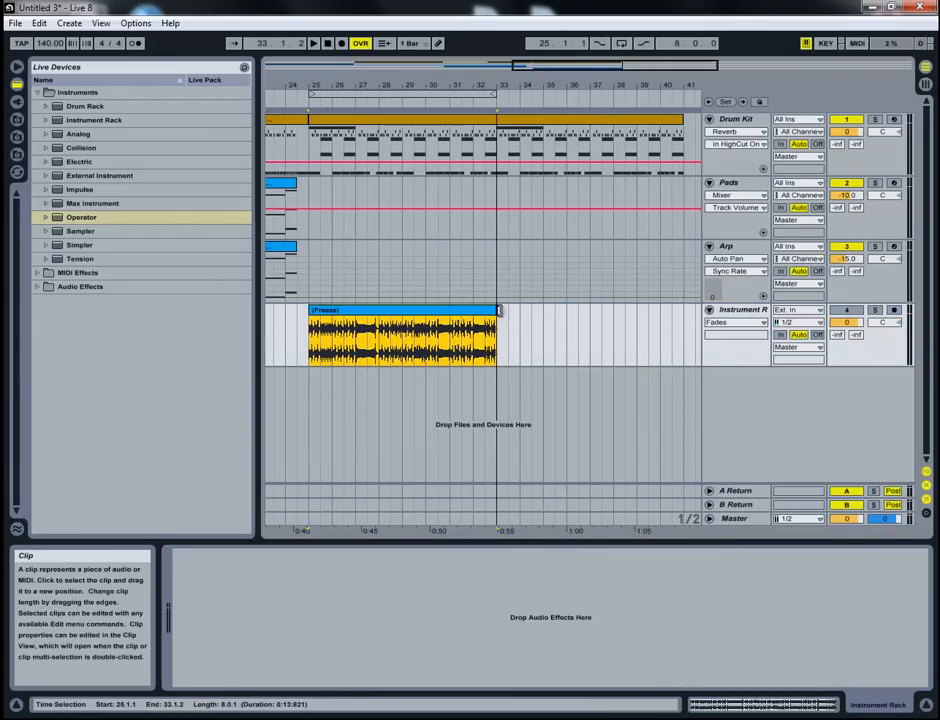
left_click_drag(497, 83, 550, 294)
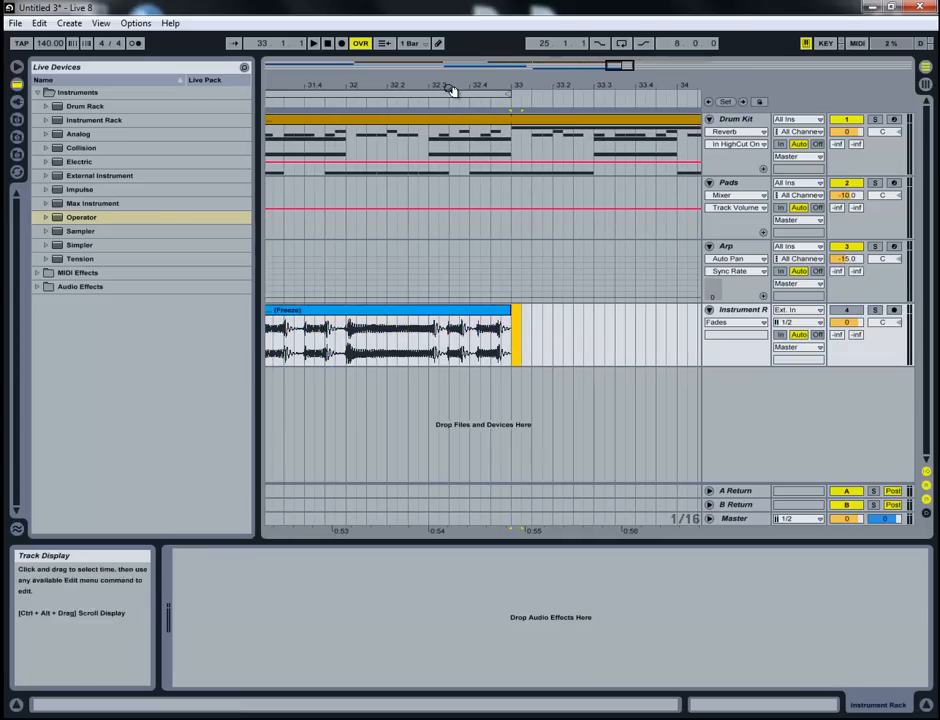
left_click_drag(451, 84, 450, 72)
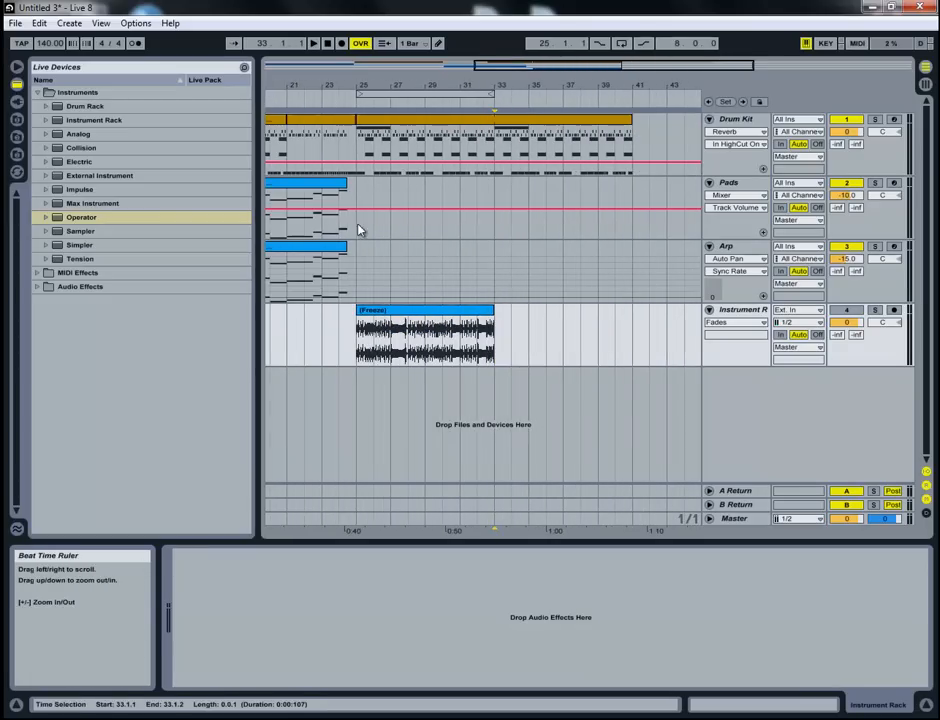
left_click(390, 310)
key("space")
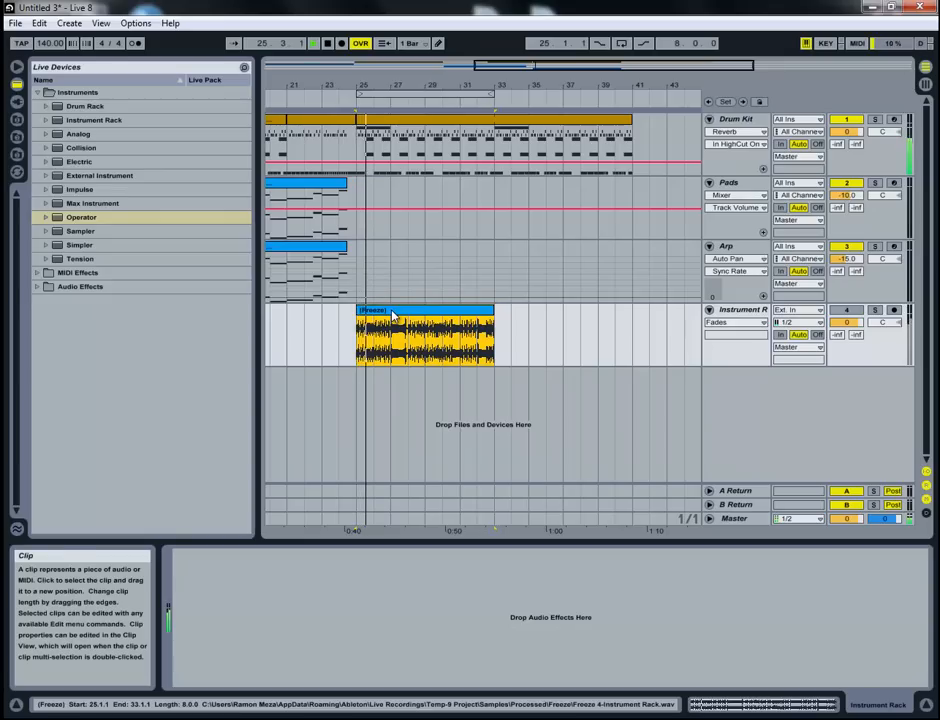
key("space")
left_click(845, 311)
key("space")
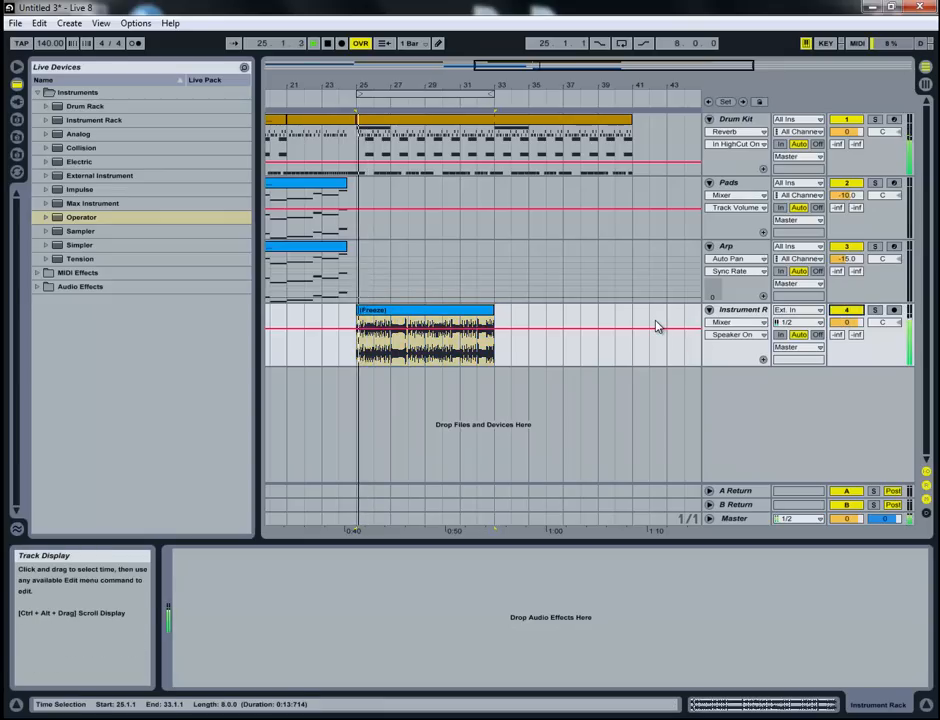
key("space")
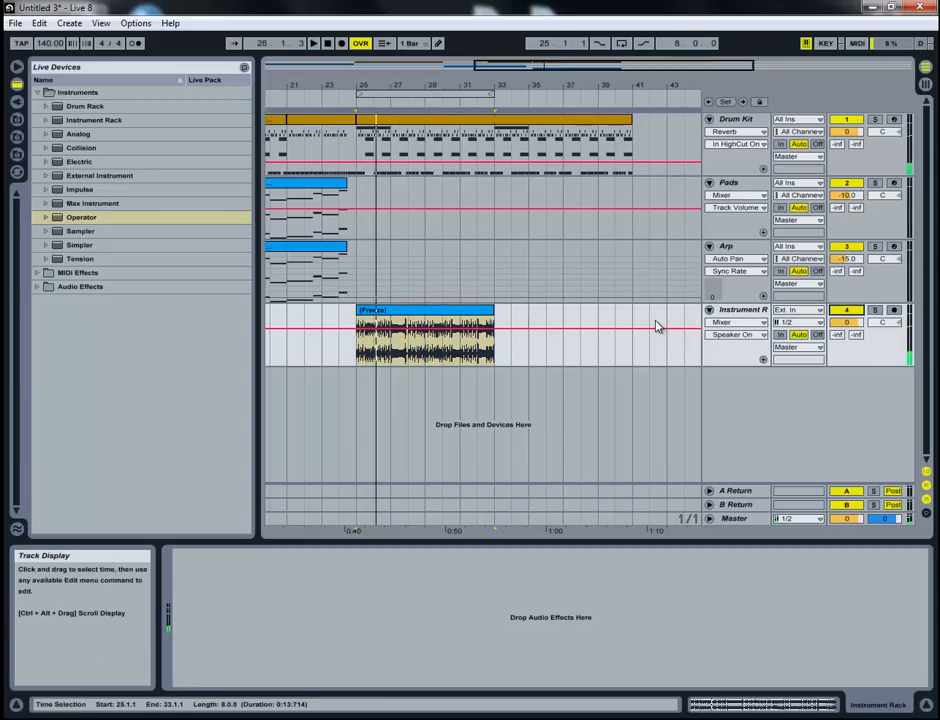
- Undo the unmuting, flattening and freezing of the bass track to restore its MIDI clip and Operator rack
key("ctrl+z")
key("ctrl+z")
key("ctrl+t")
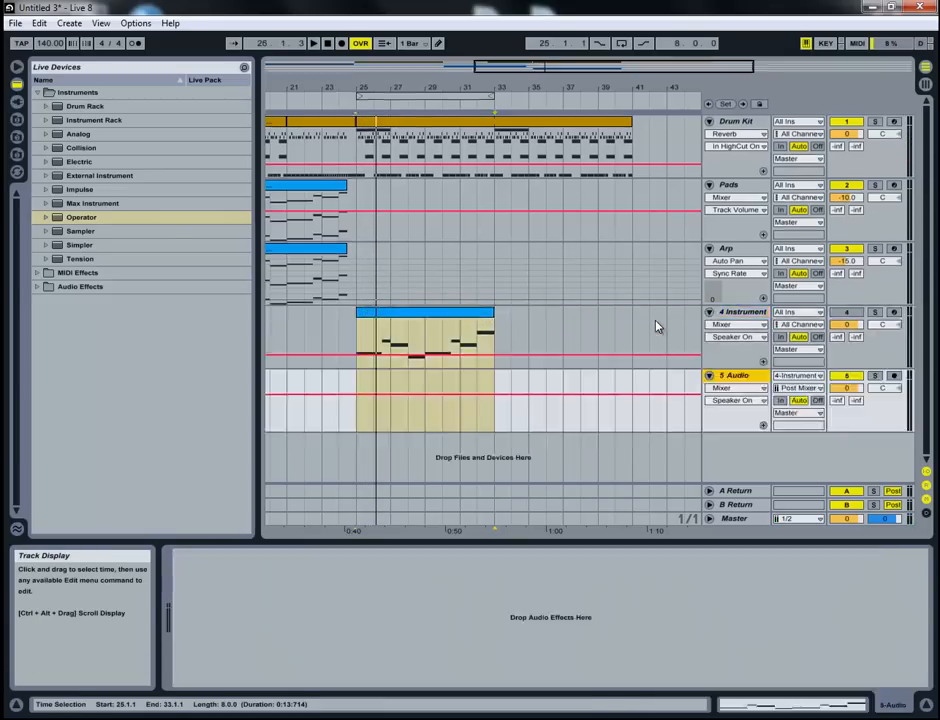
key("ctrl+z")
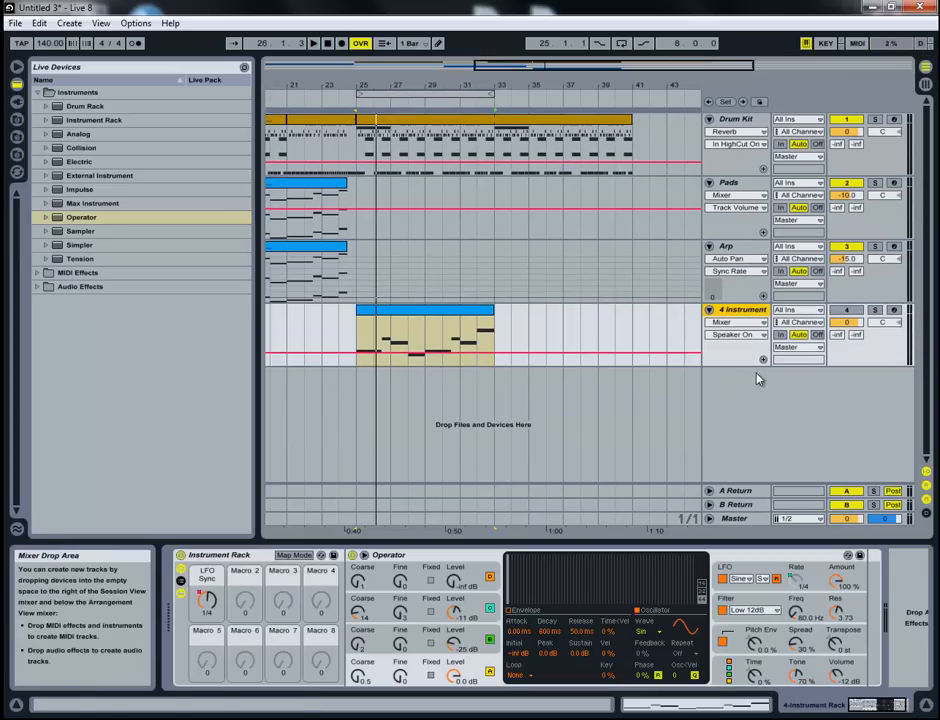
- Unmute the bass instrument track, display its Instrument Rack LFO Sync automation and select the bass clip
left_click(844, 312)
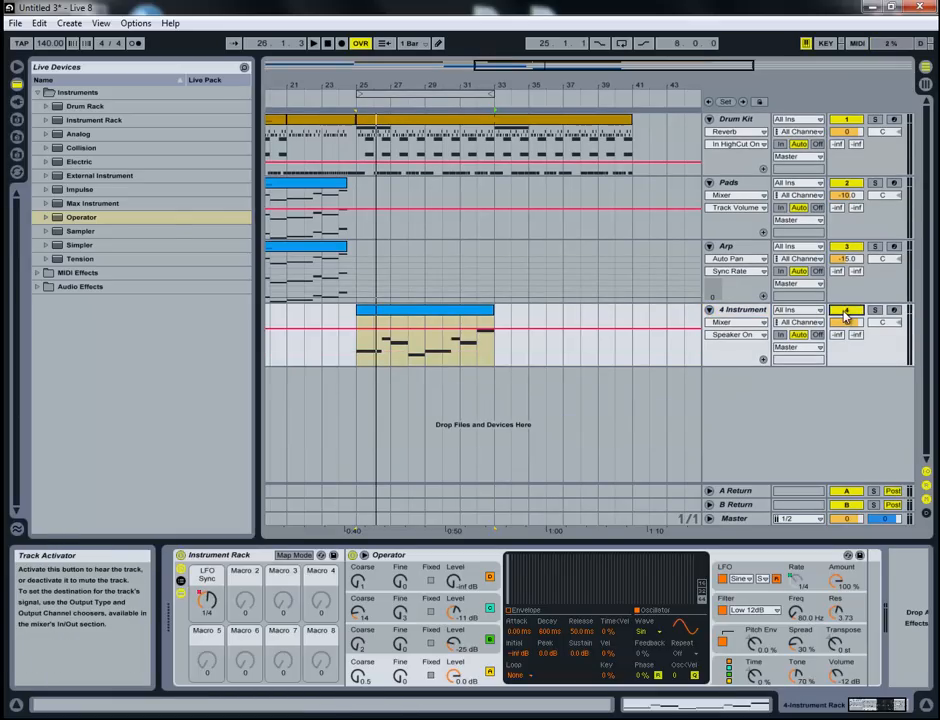
left_click(737, 334)
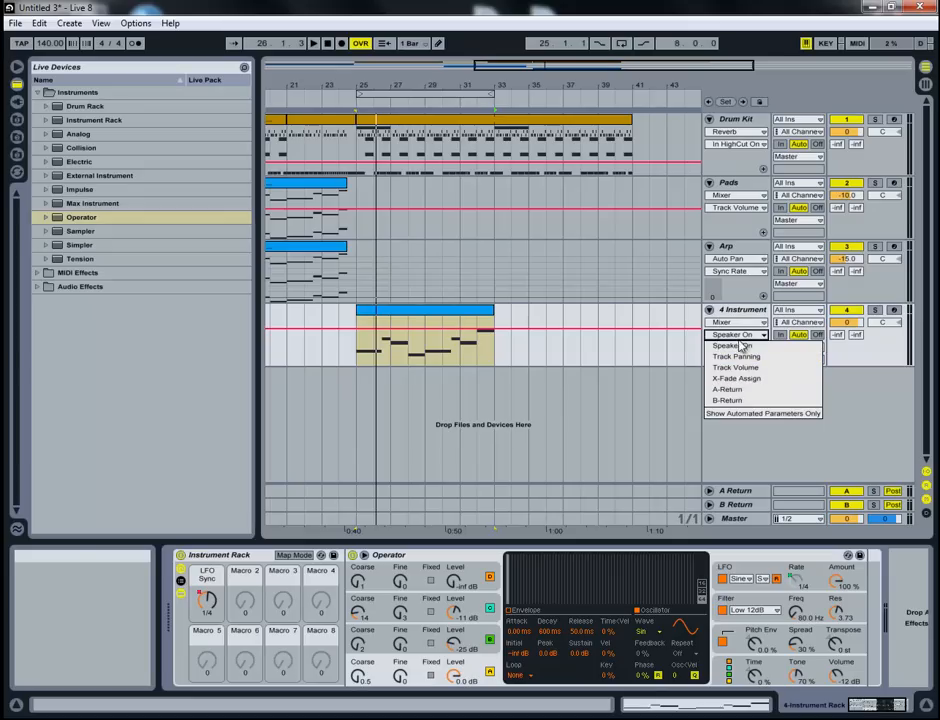
left_click(733, 345)
left_click(740, 322)
left_click(770, 342)
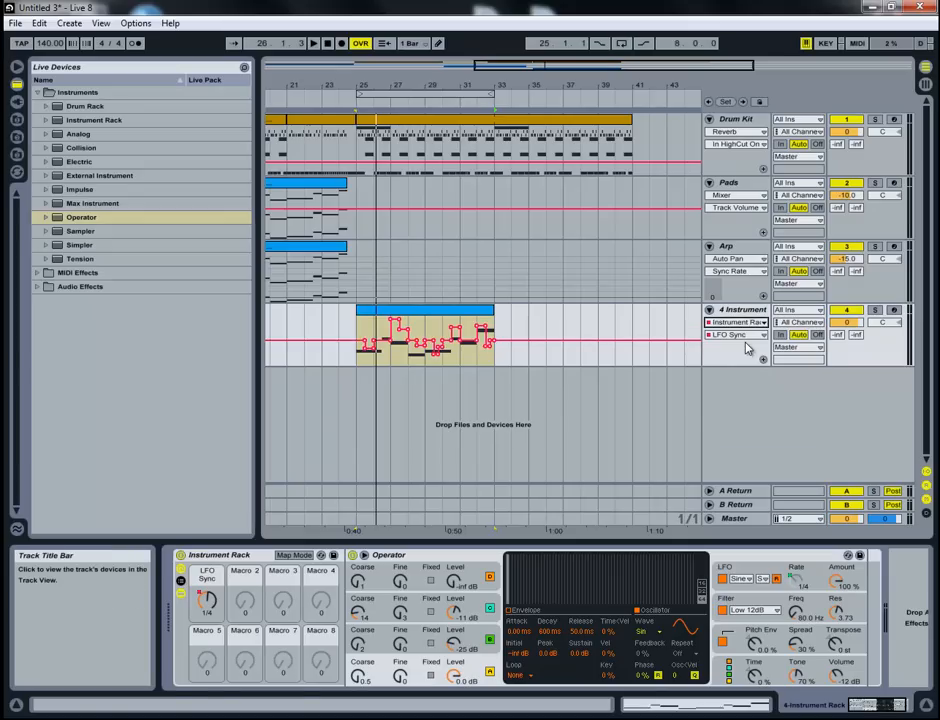
left_click(408, 318)
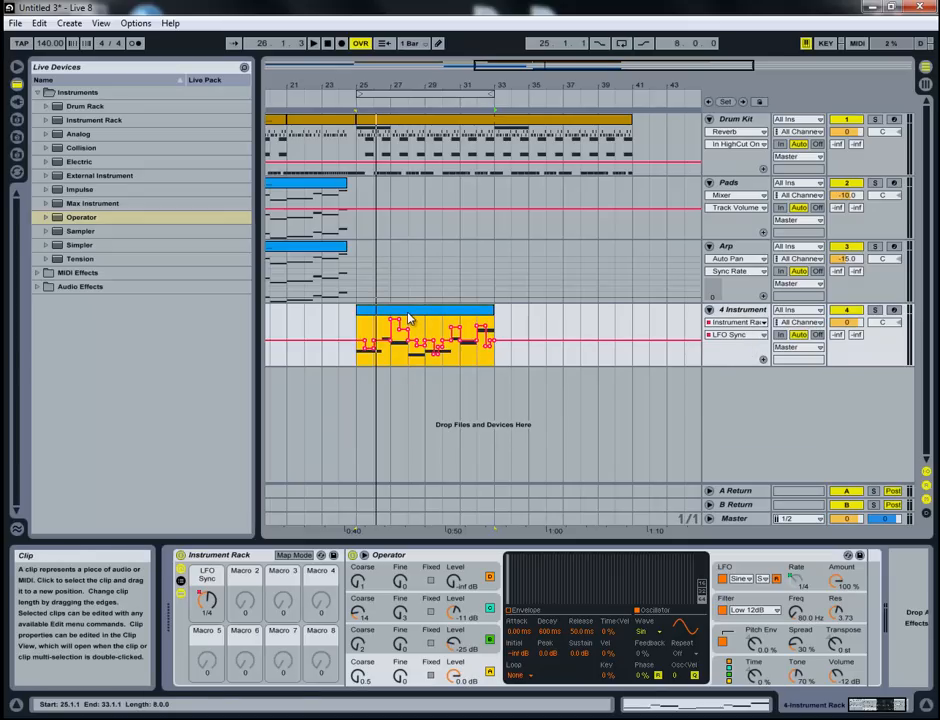